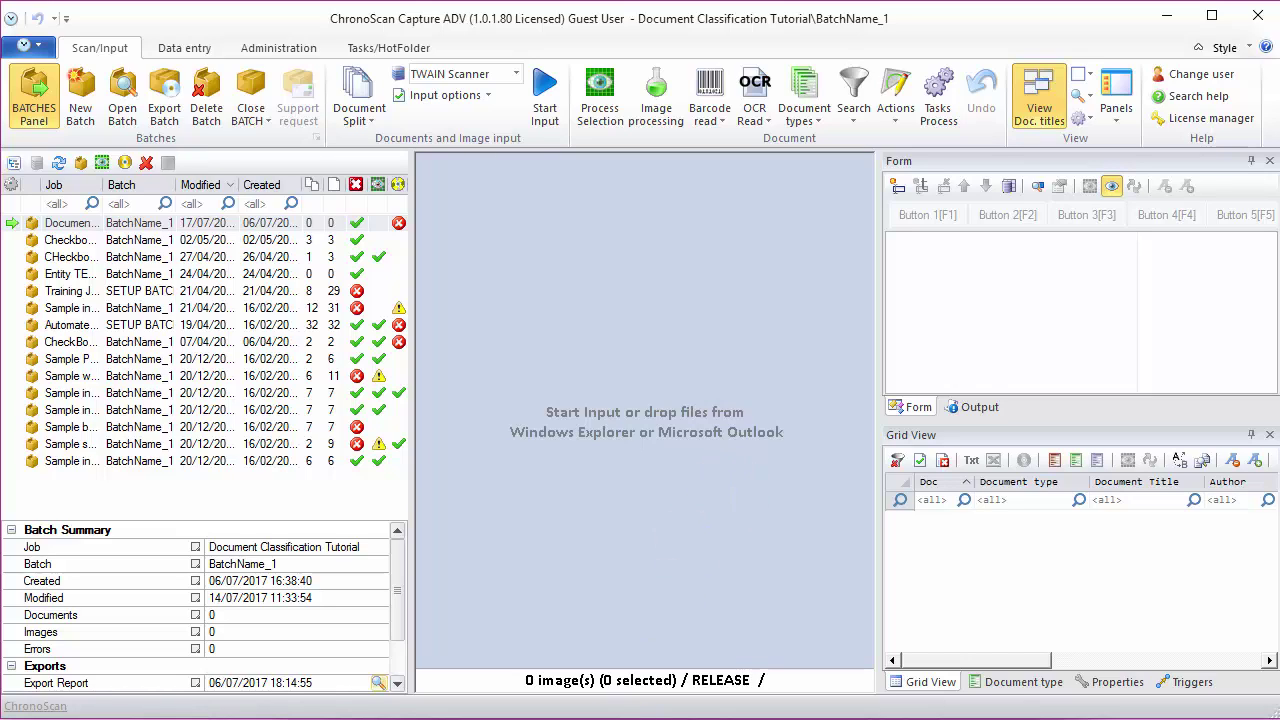
- Switch to Adobe Acrobat Reader and examine the title text of the invoice, order confirmation and purchase order PDFs
drag(560, 719, 676, 68)
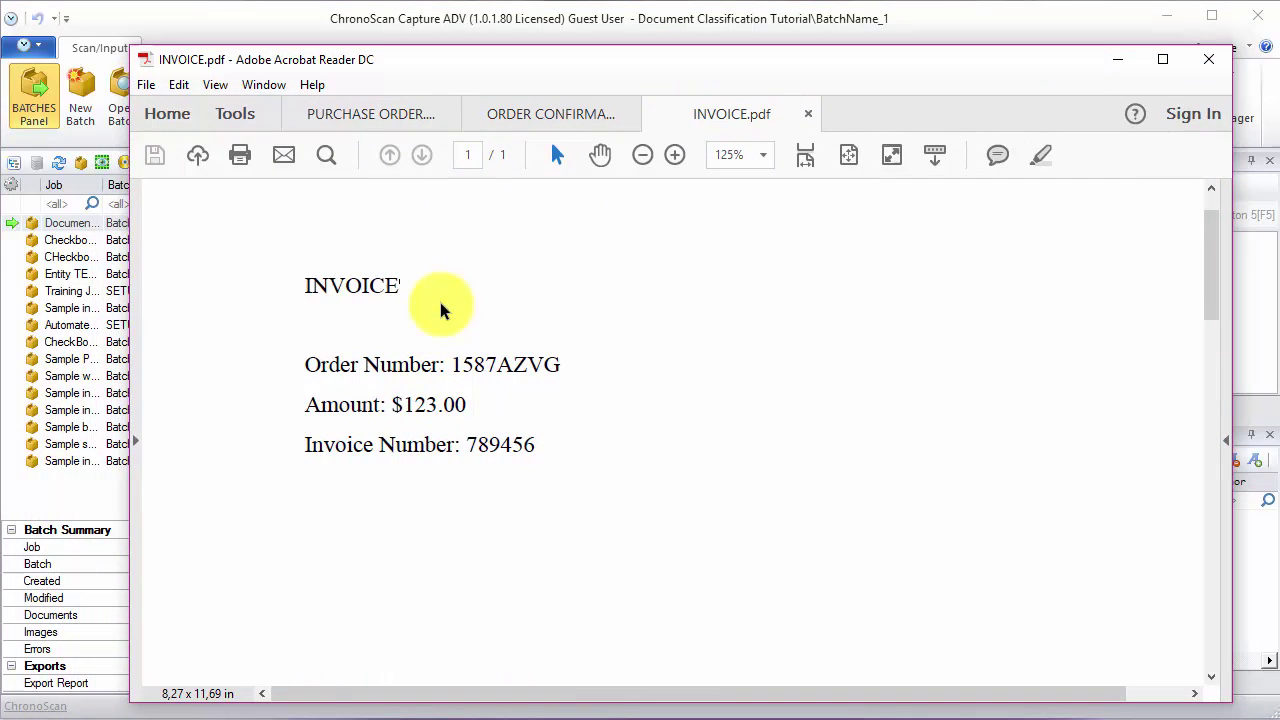
drag(303, 287, 417, 291)
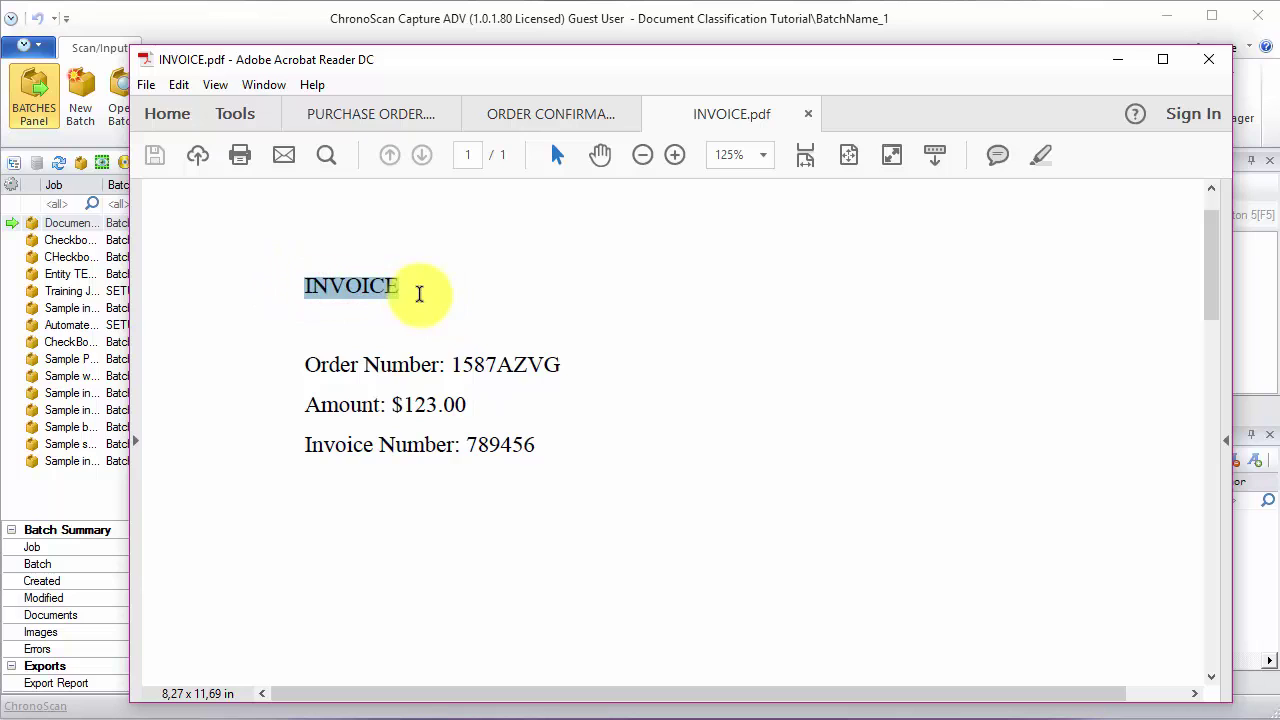
click(534, 114)
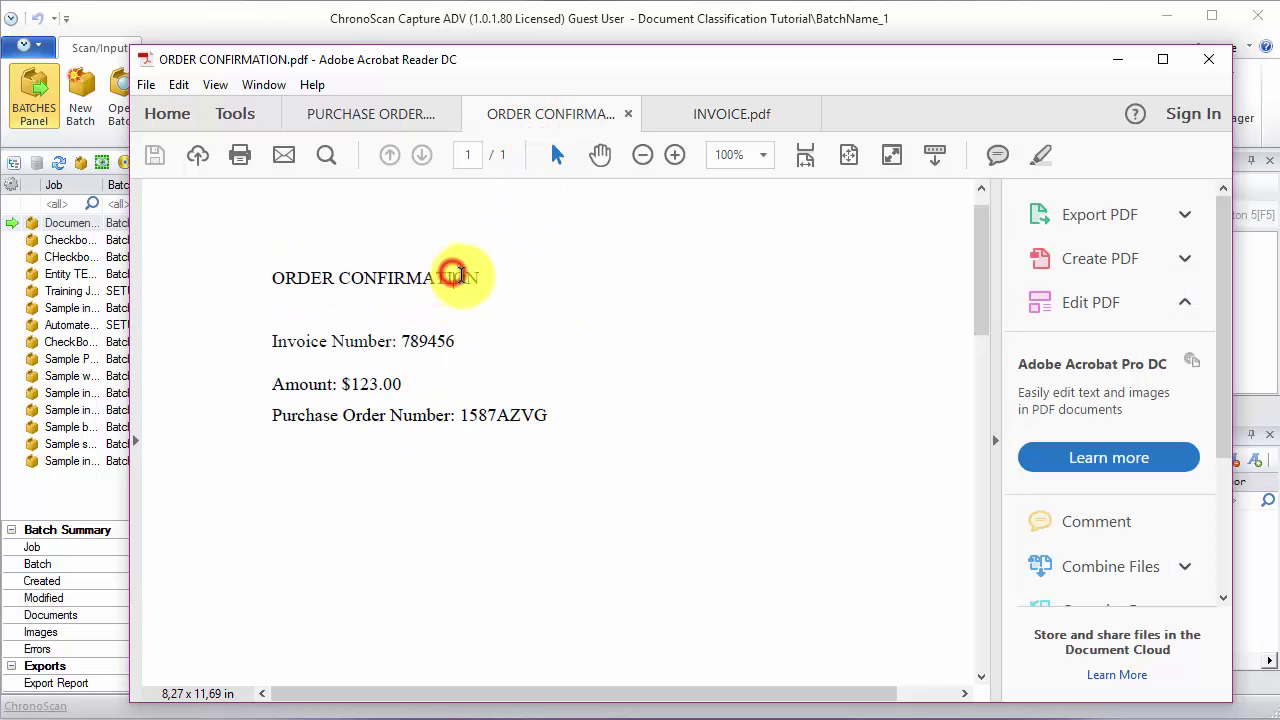
click(477, 279)
drag(477, 279, 412, 280)
click(337, 114)
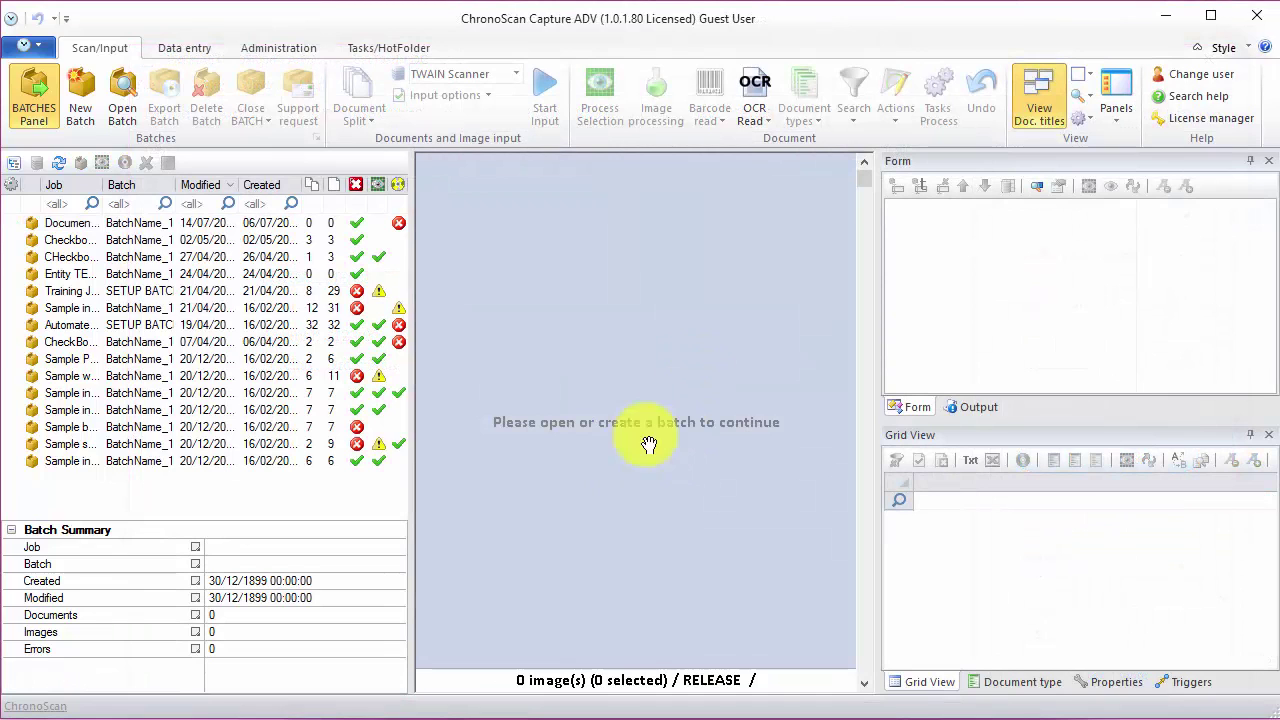
- Start a new job configuration with the Job Wizard and name the job "Classification JOB"
click(78, 88)
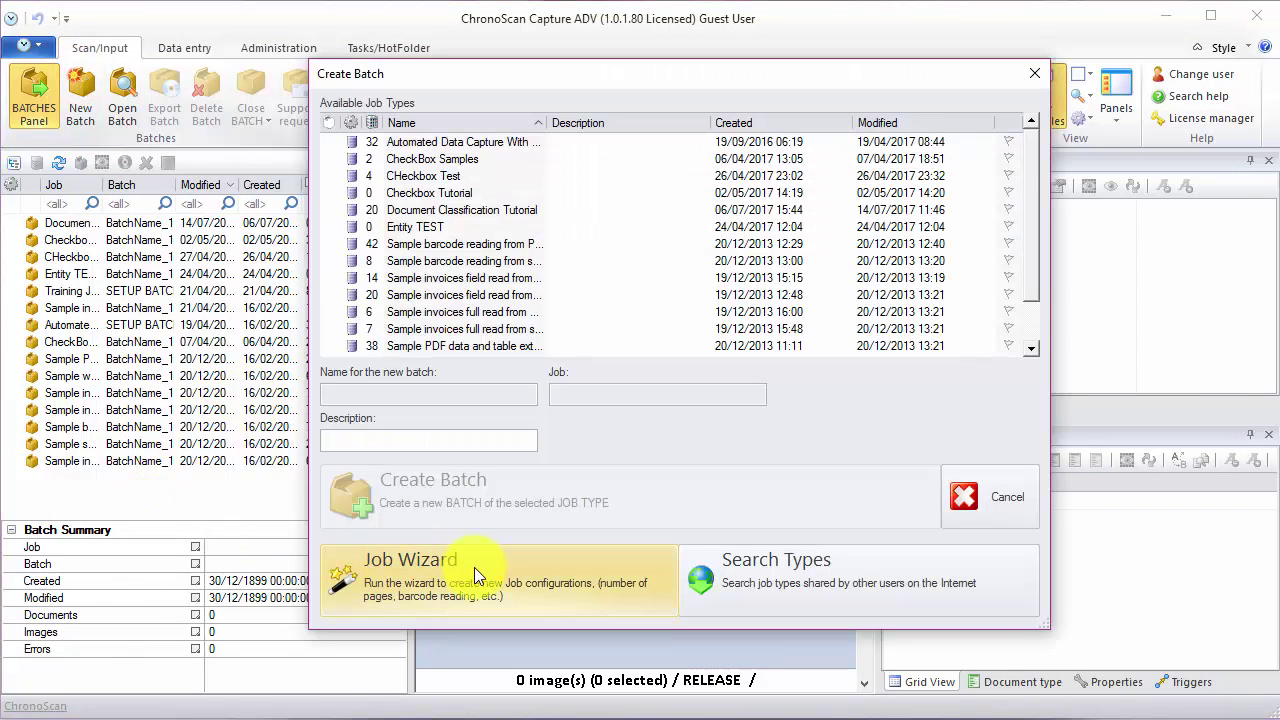
click(474, 567)
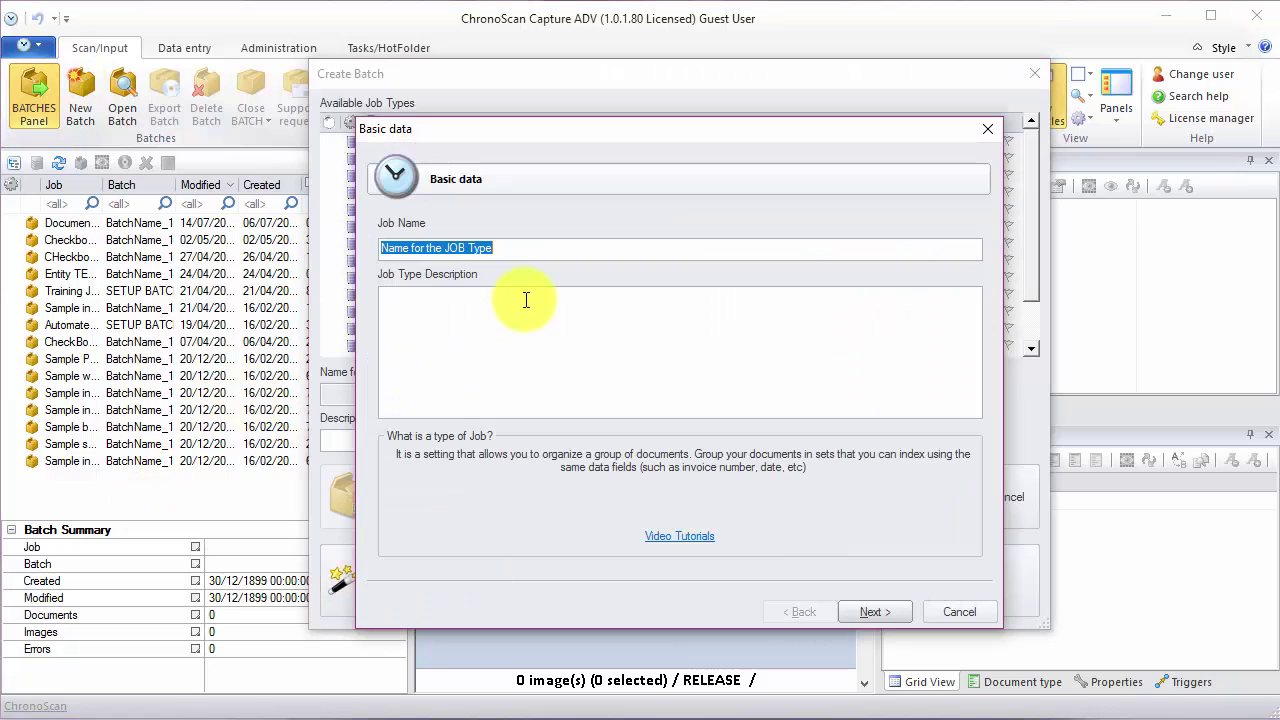
text(Classification JOB)
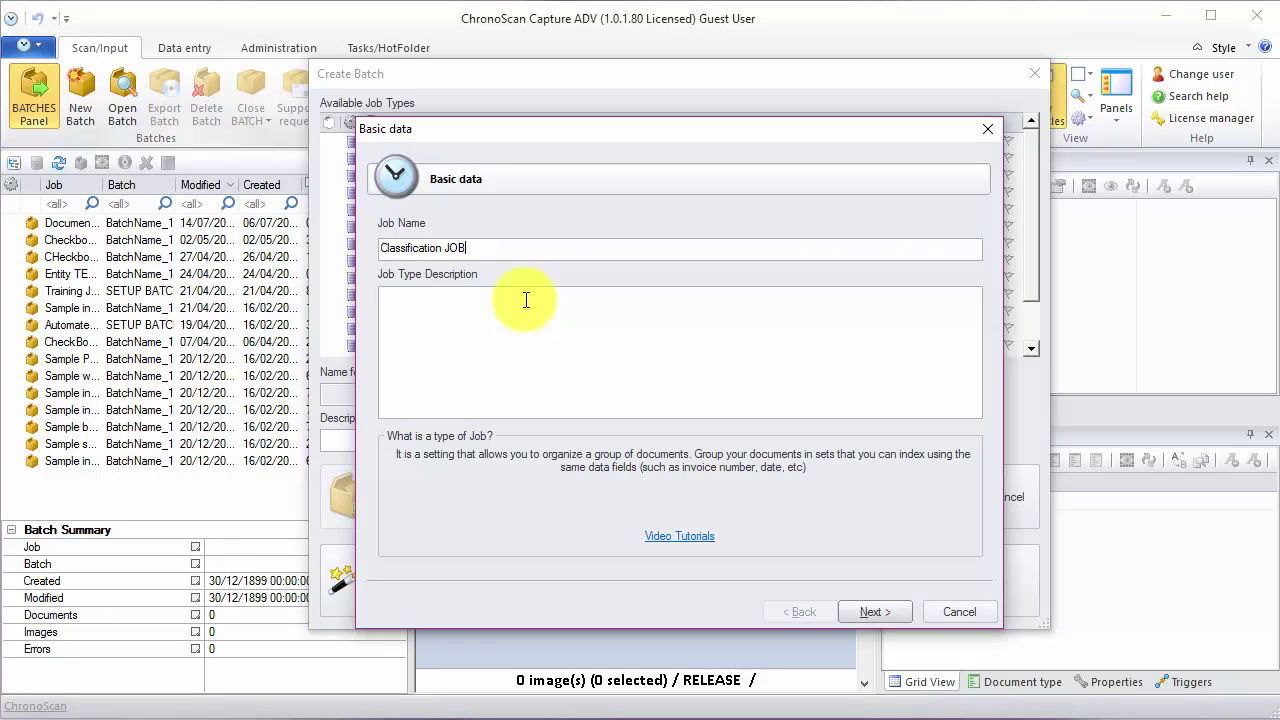
click(872, 612)
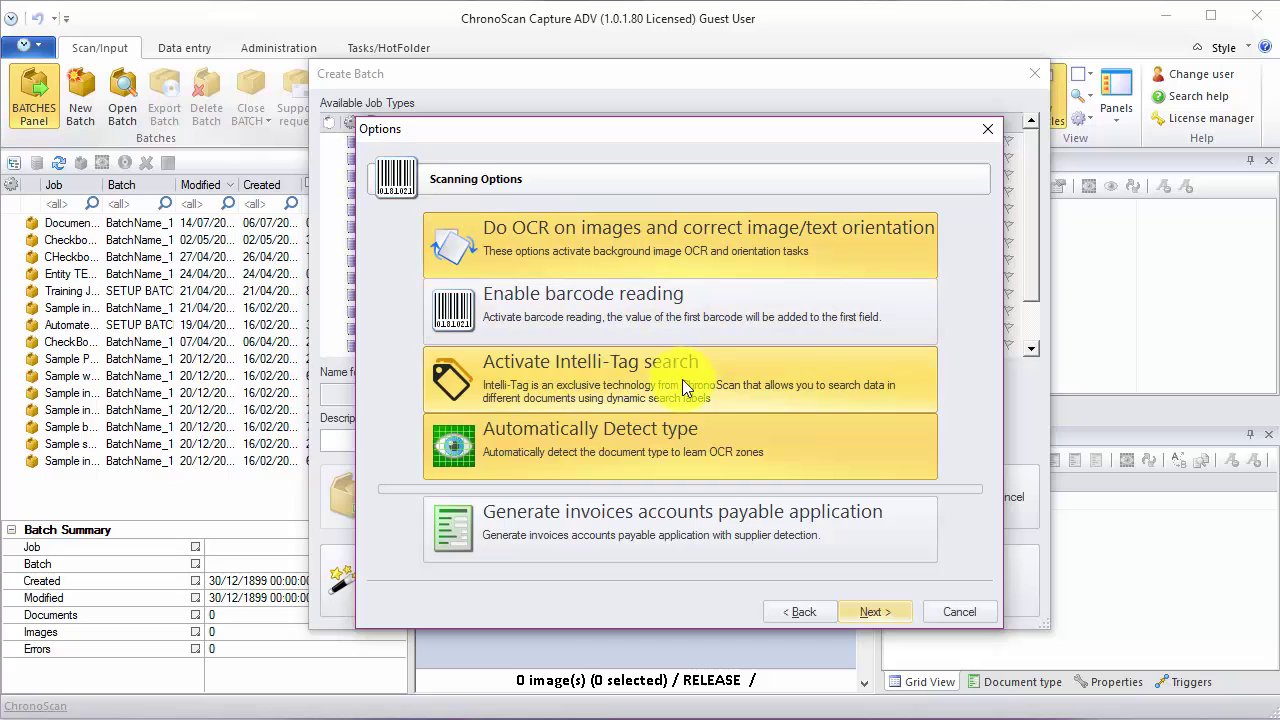
- Turn off automatic document type detection for the job and set the Intelli-Tag language to English (United States)
click(508, 438)
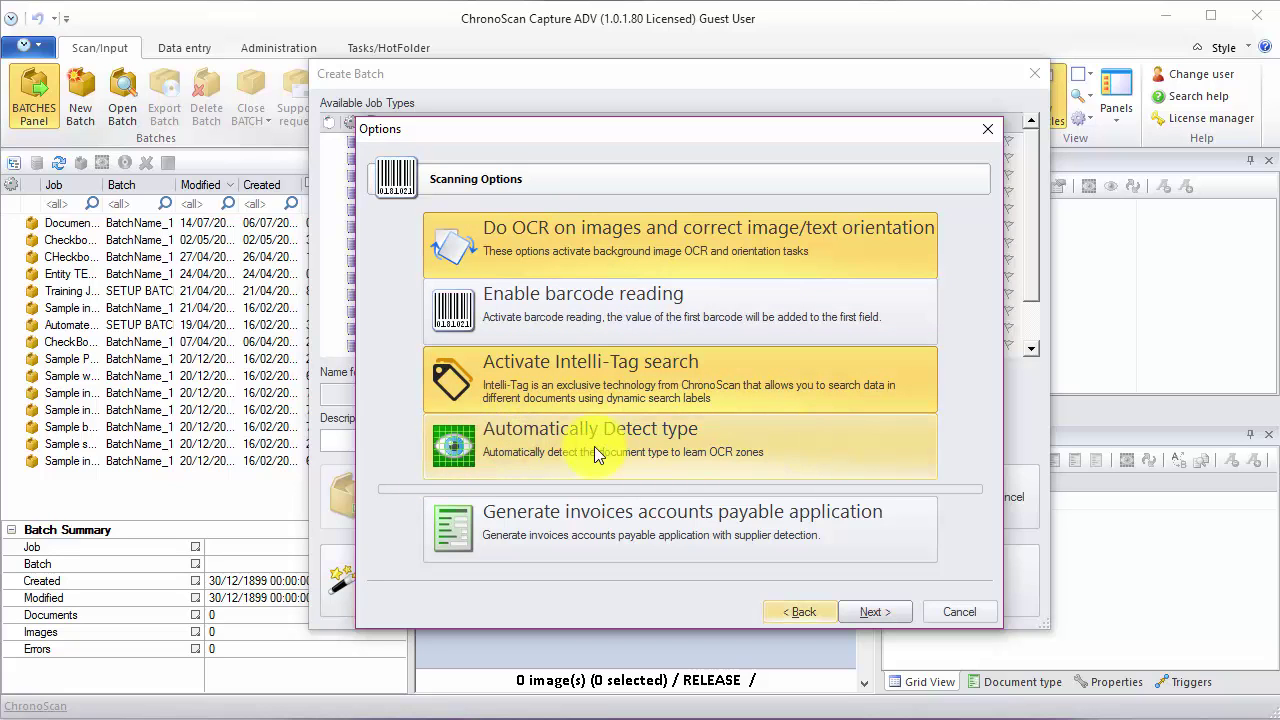
click(891, 606)
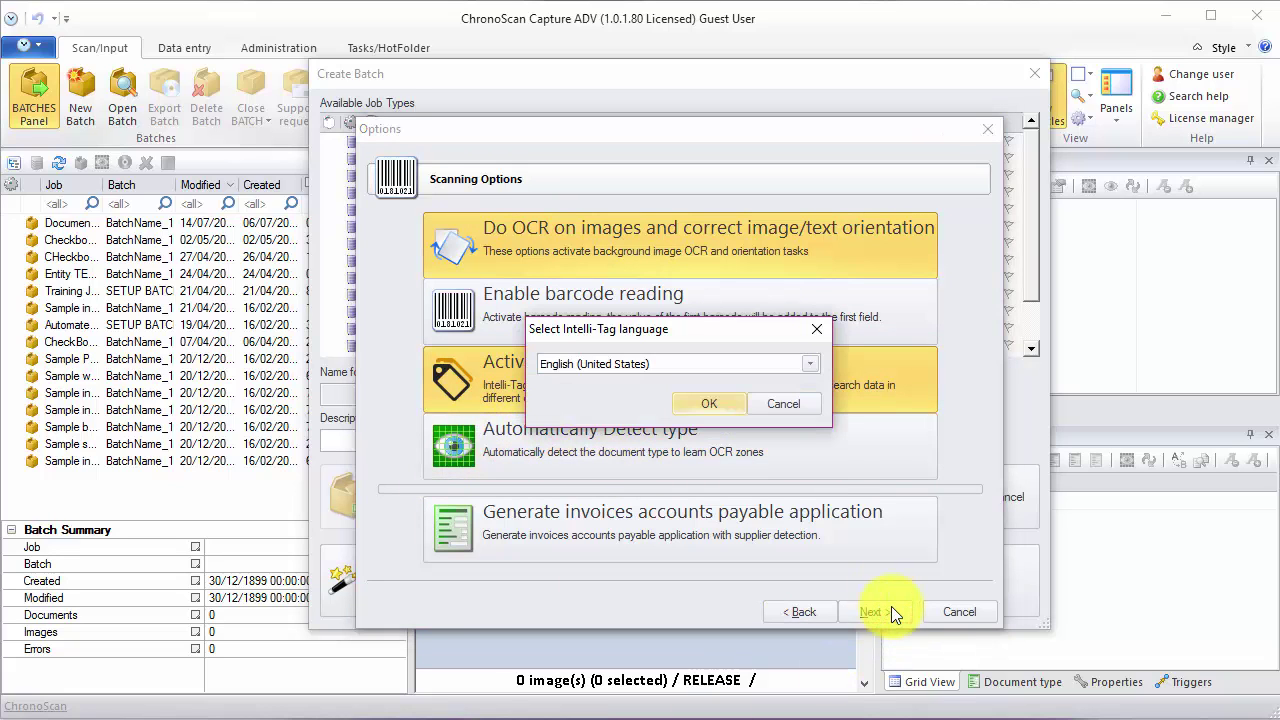
click(810, 364)
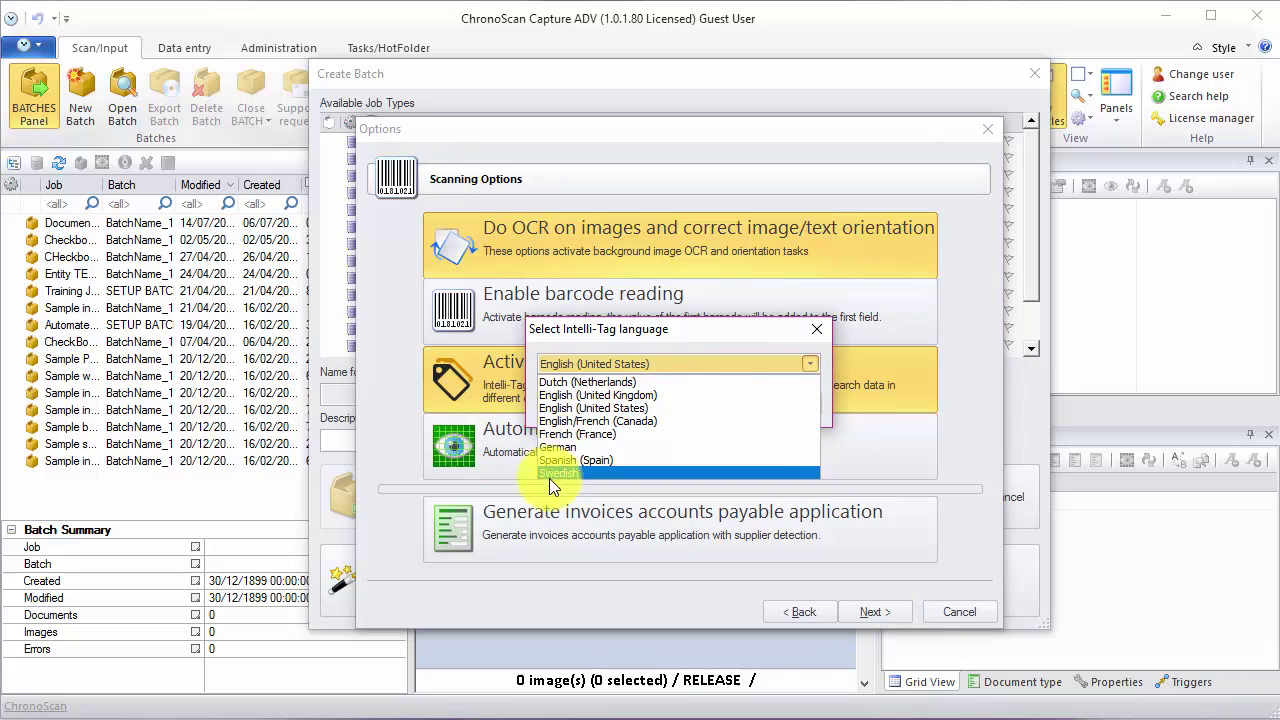
click(576, 406)
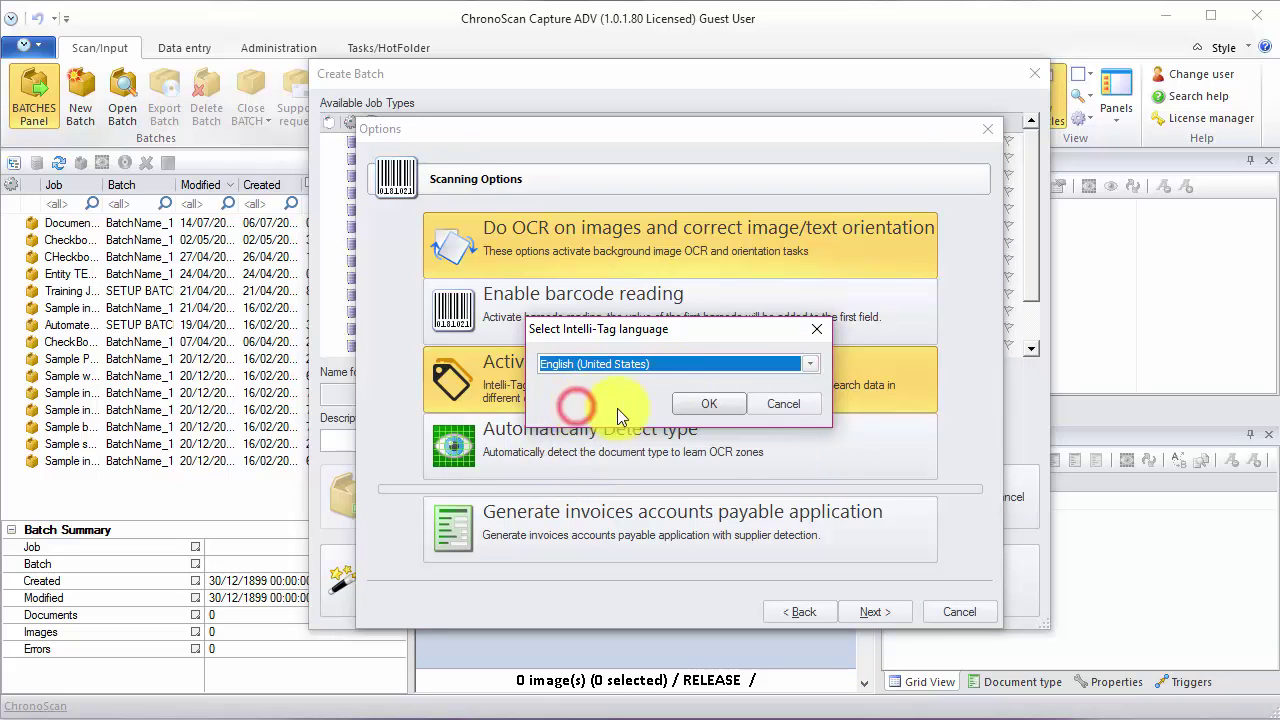
click(708, 405)
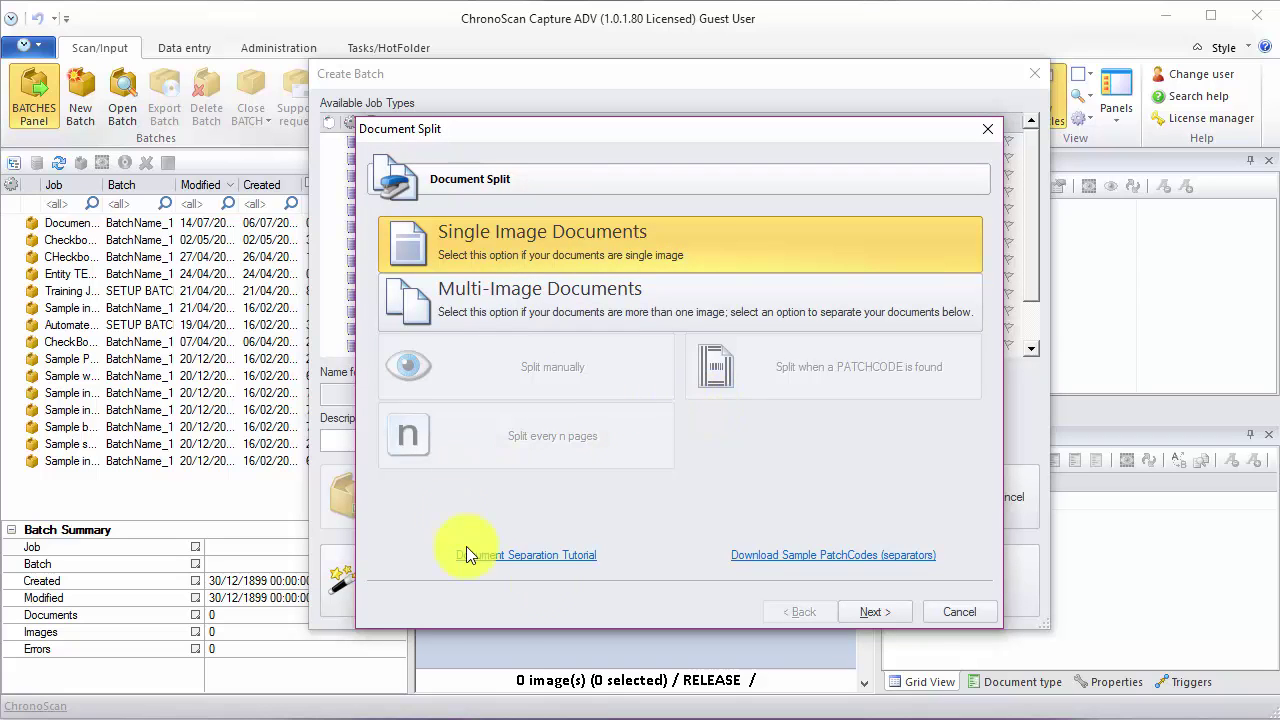
- Configure the job for manually split multi-image documents and use the generic data fields
click(541, 295)
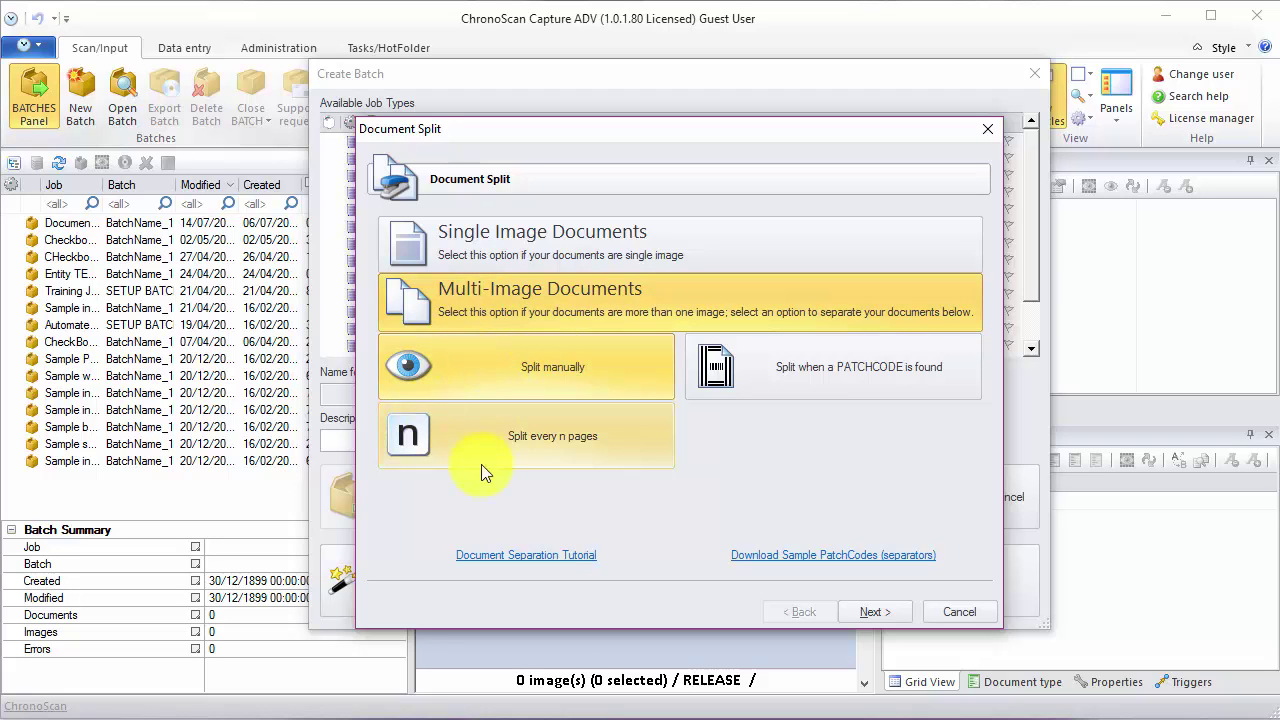
click(862, 611)
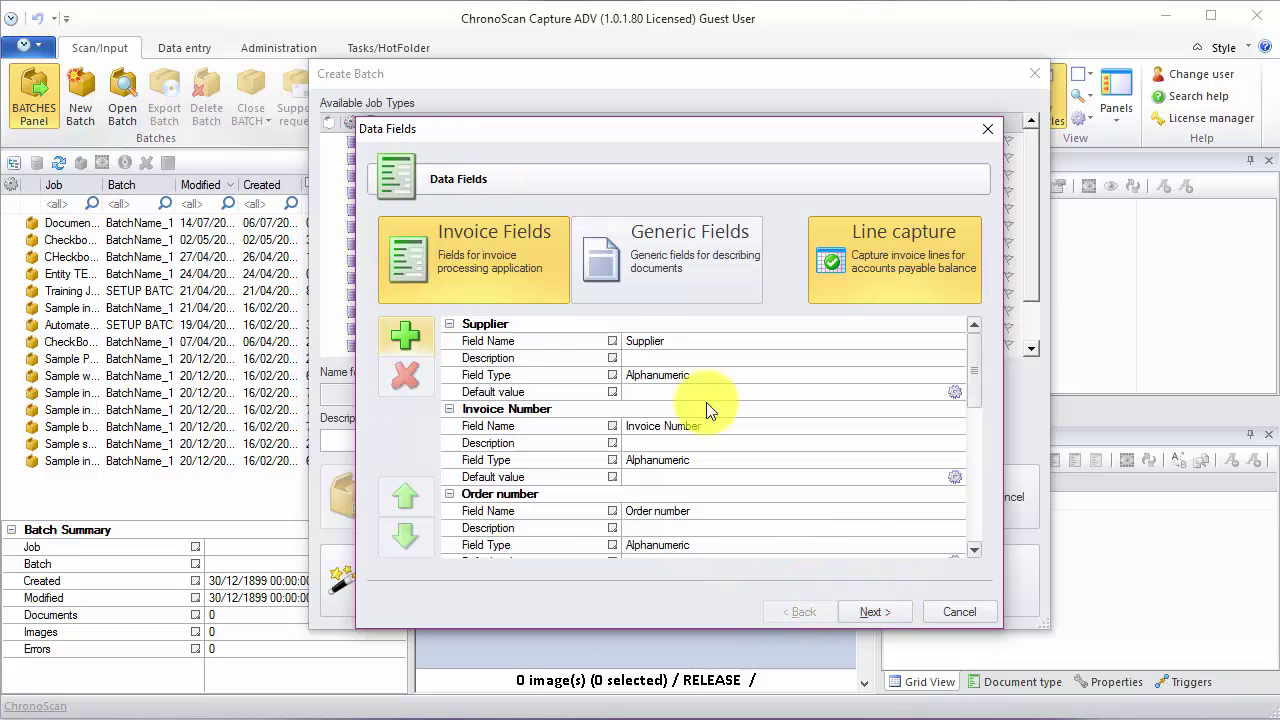
click(668, 272)
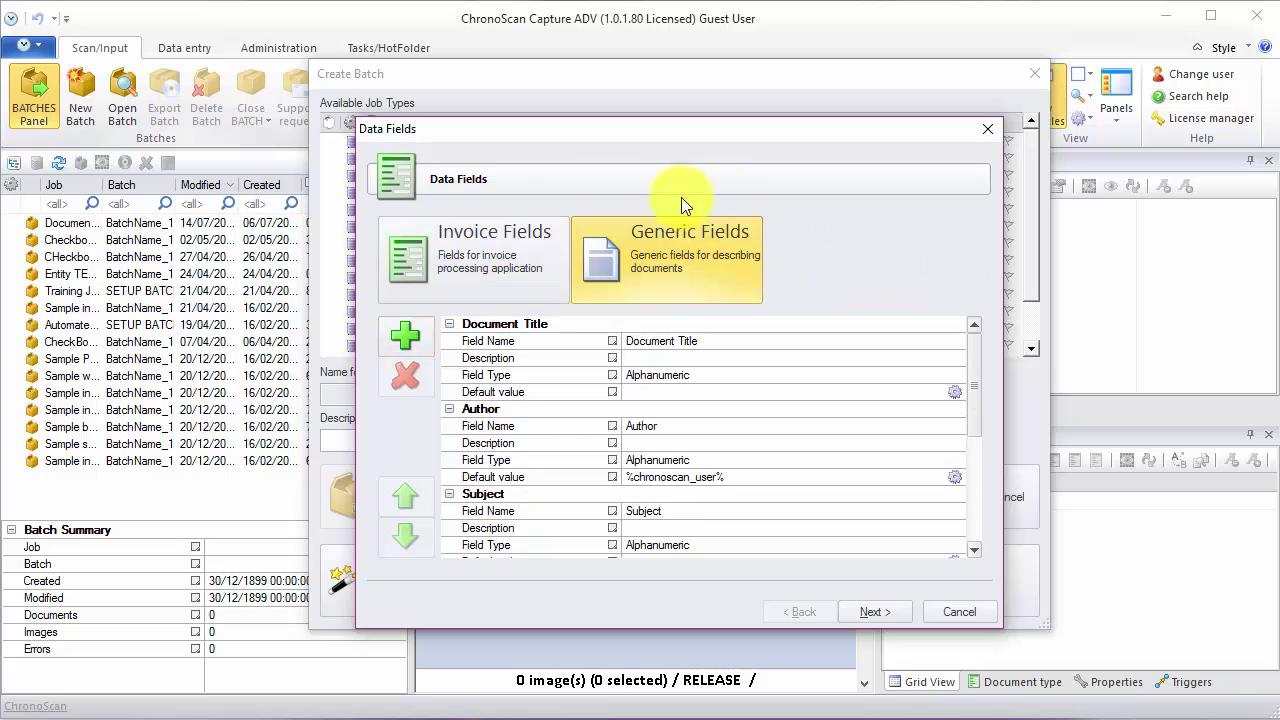
click(882, 615)
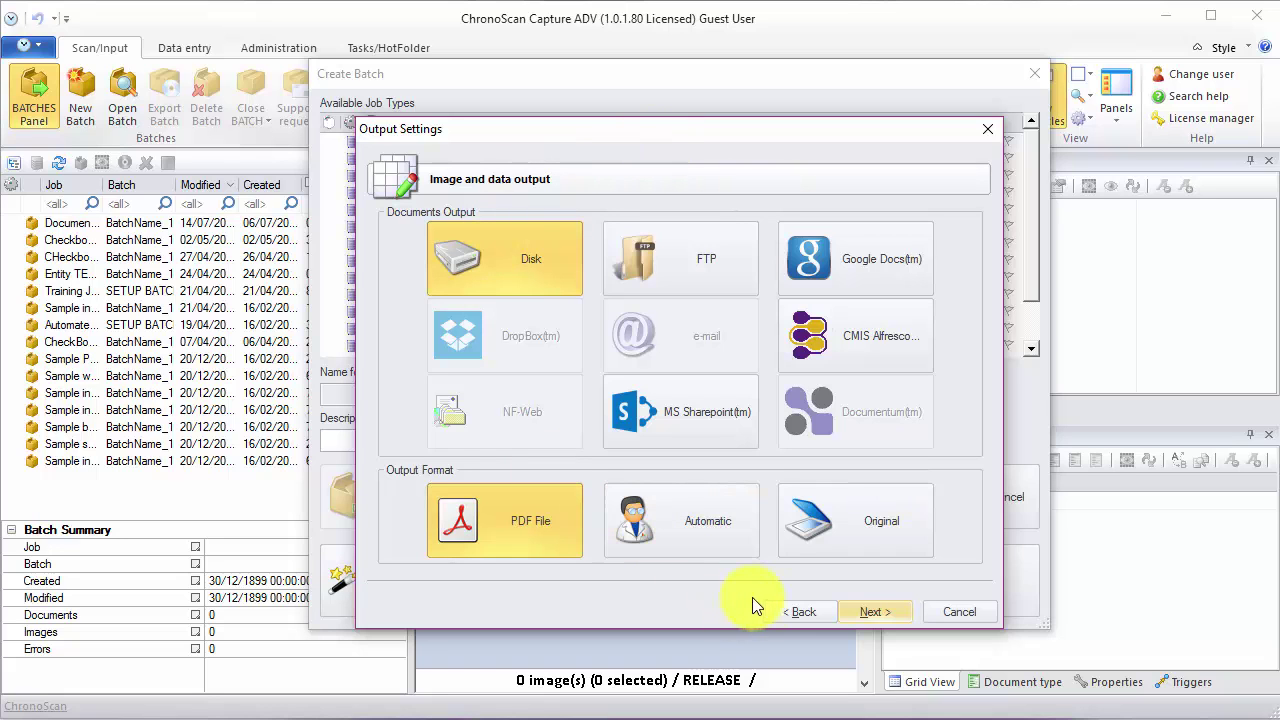
- Finish the job setup with PDF files output to disk and create the batch BatchName_1 for it
click(866, 610)
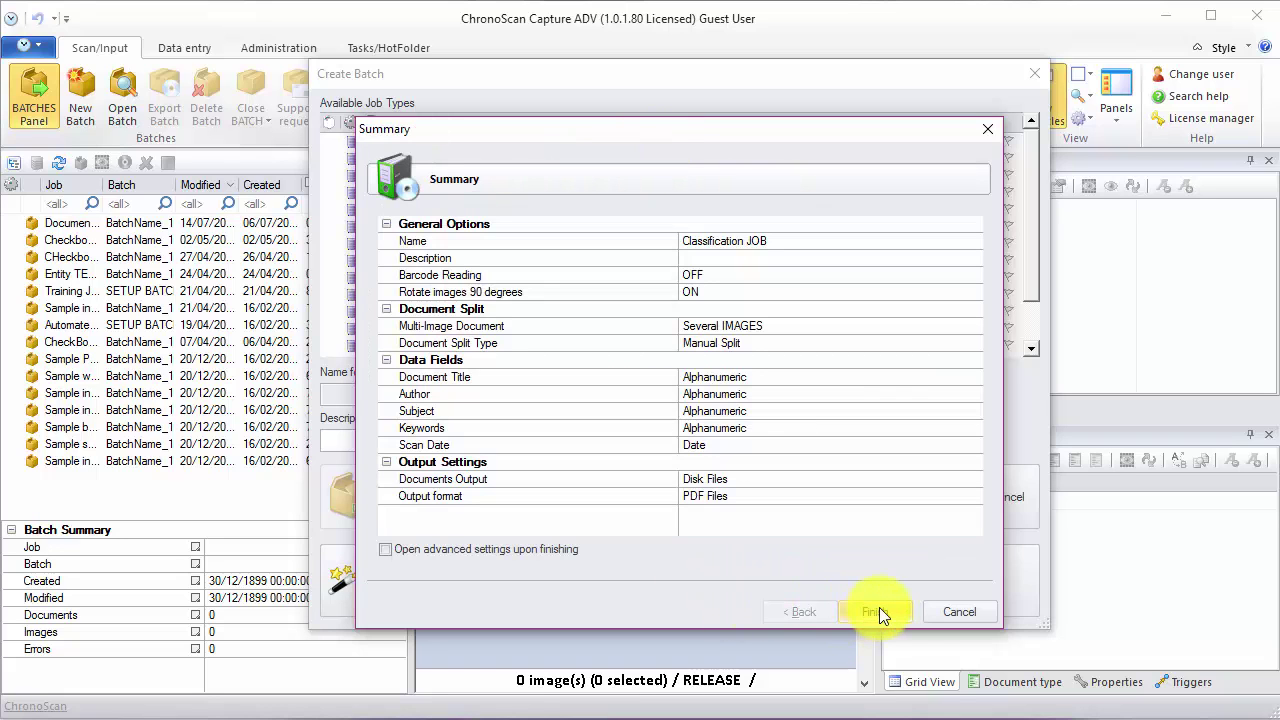
click(879, 612)
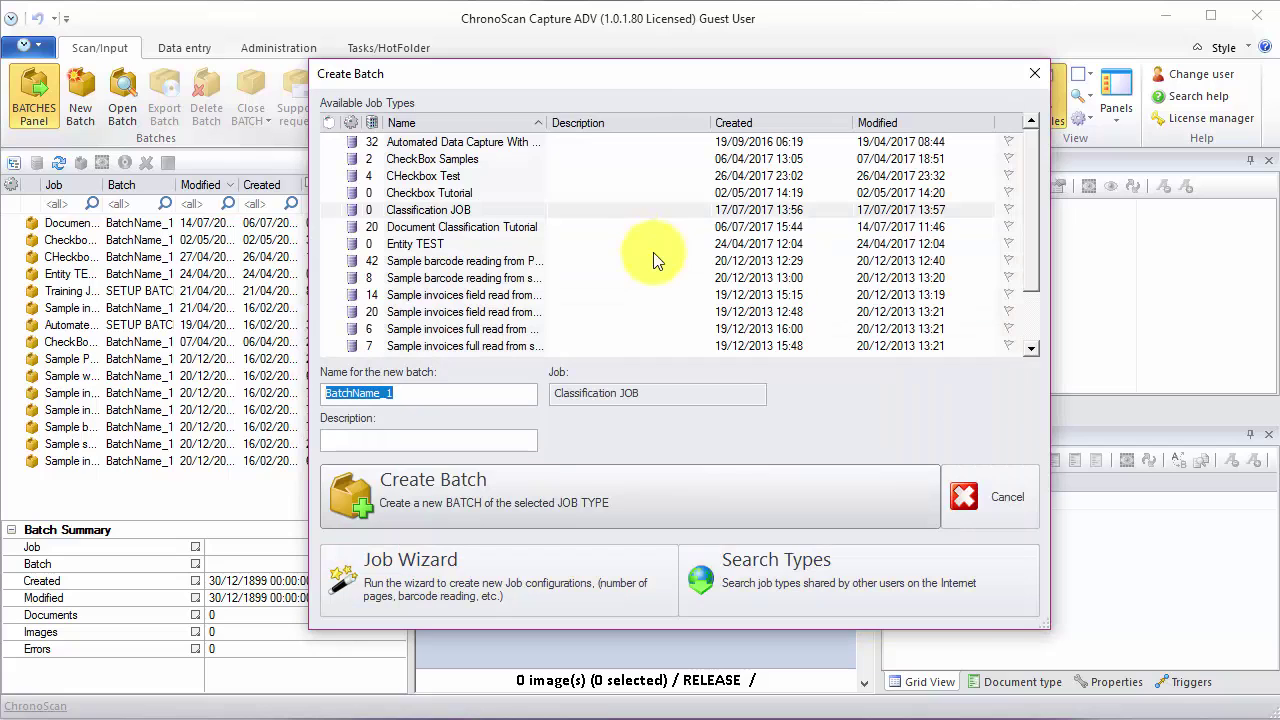
click(505, 505)
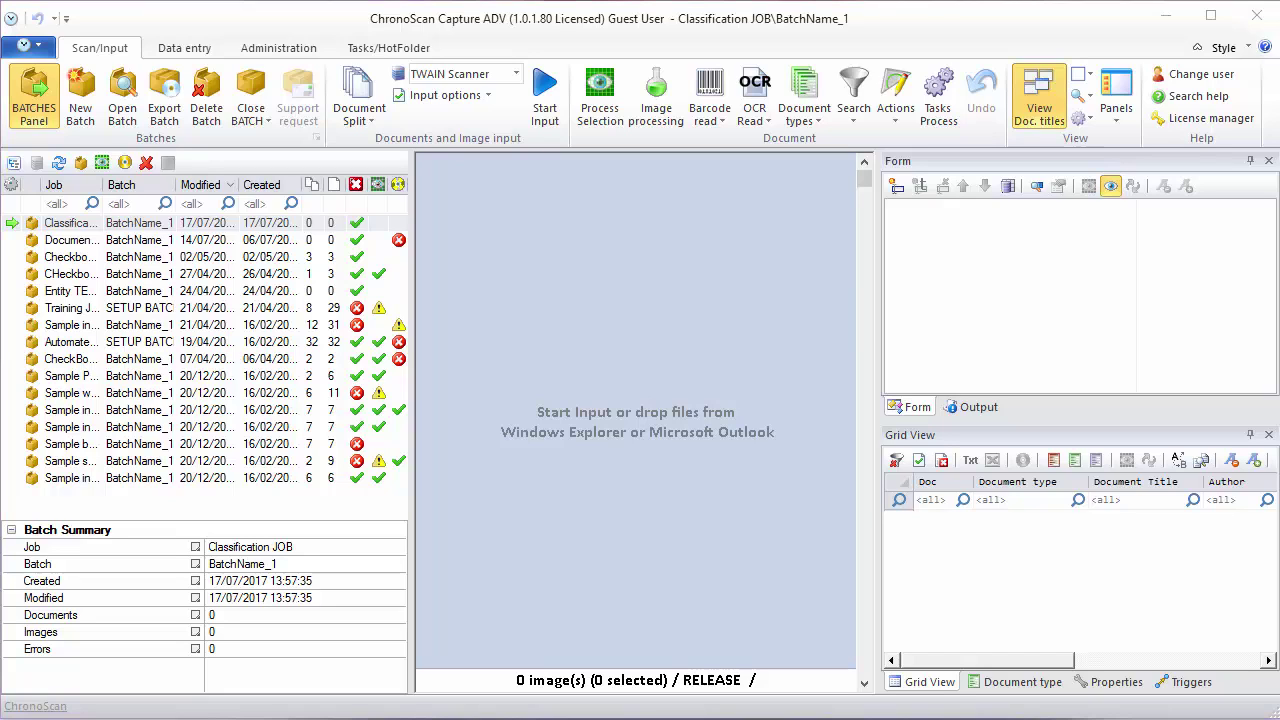
- Import the three PDF files into the batch with auto detection, 300 resolution and the settings applied to the next files
drag(0, 314, 612, 393)
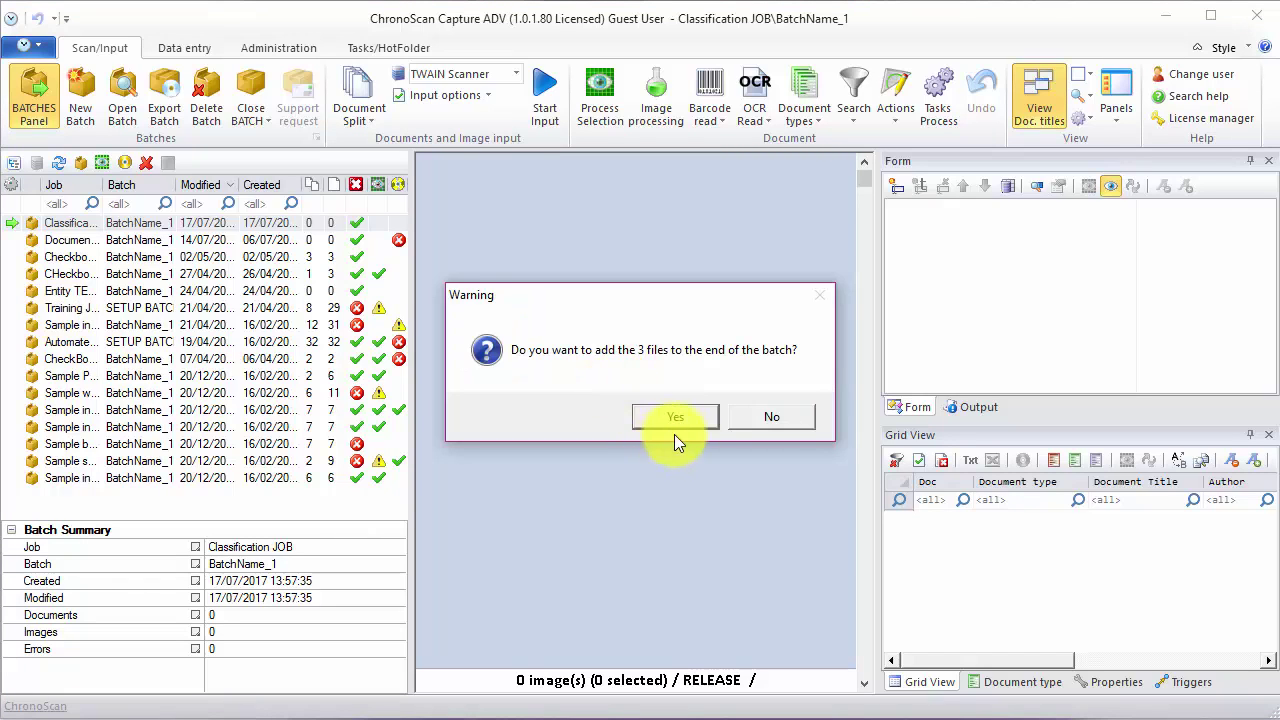
click(689, 417)
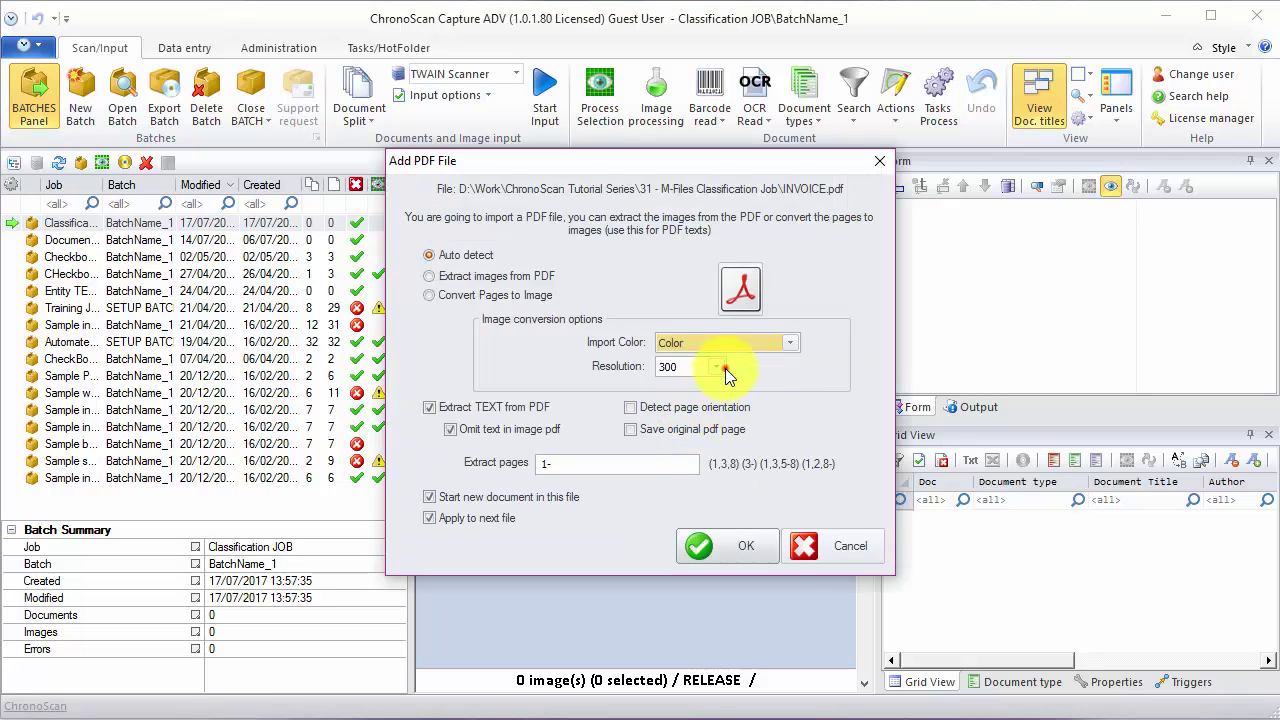
click(722, 367)
click(680, 439)
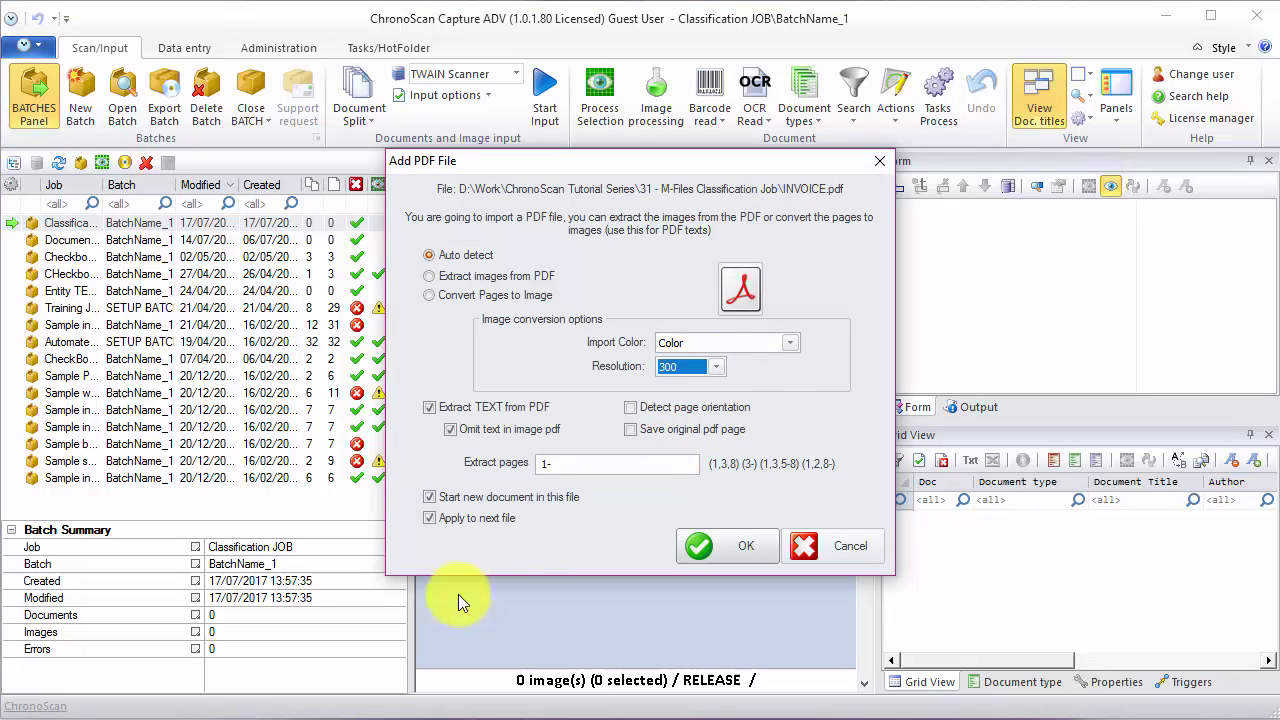
click(431, 519)
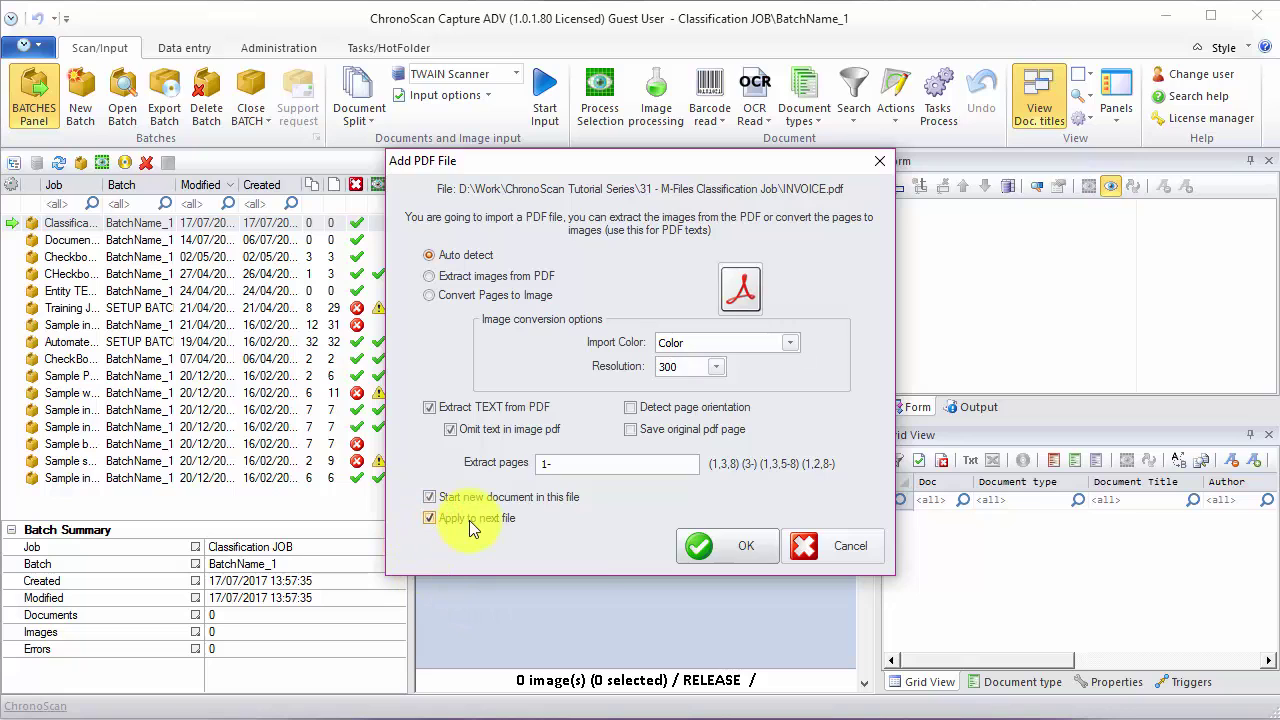
click(718, 546)
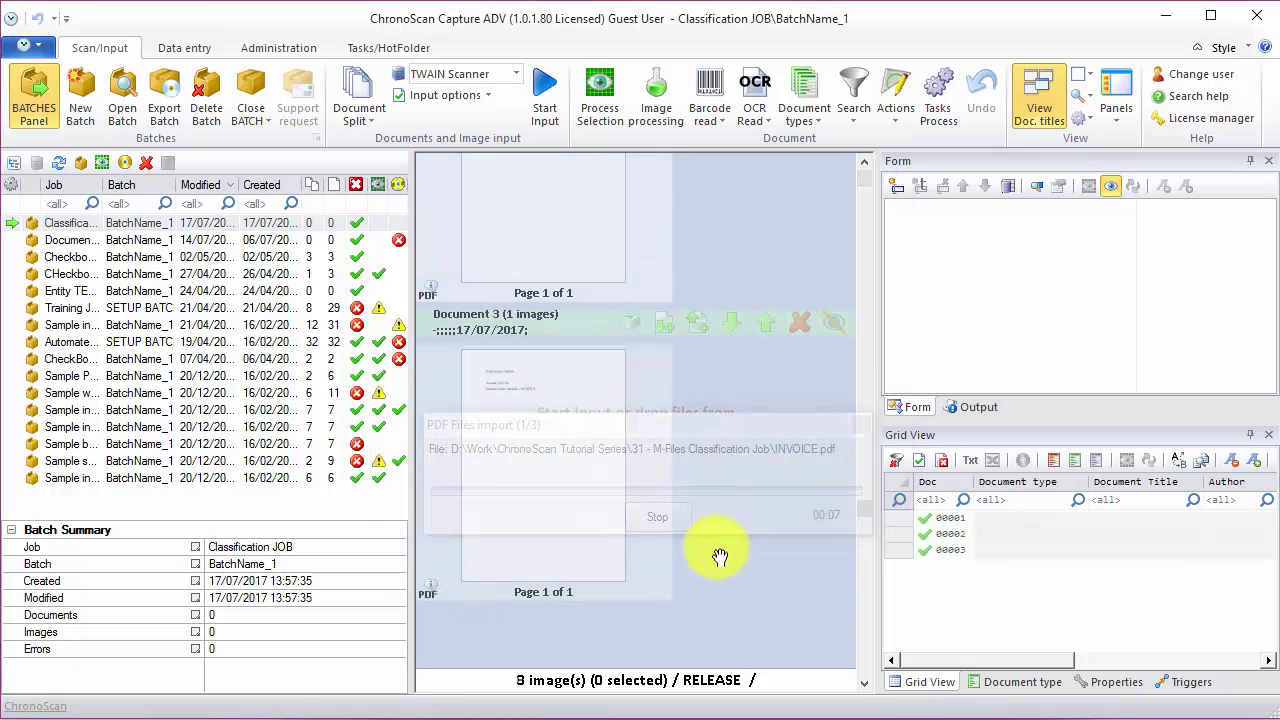
- Select the page of Document 1 and add a document field named TYPE to the form
click(543, 500)
scroll(543, 434, up, 5)
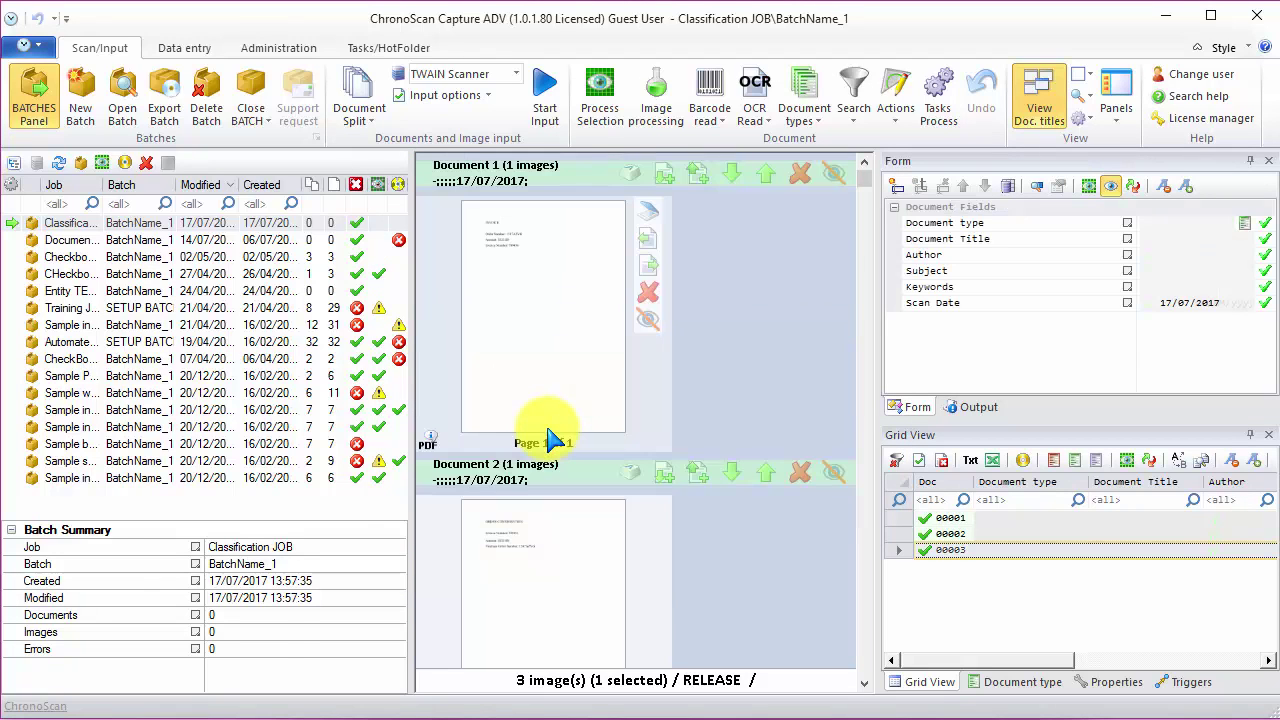
click(540, 360)
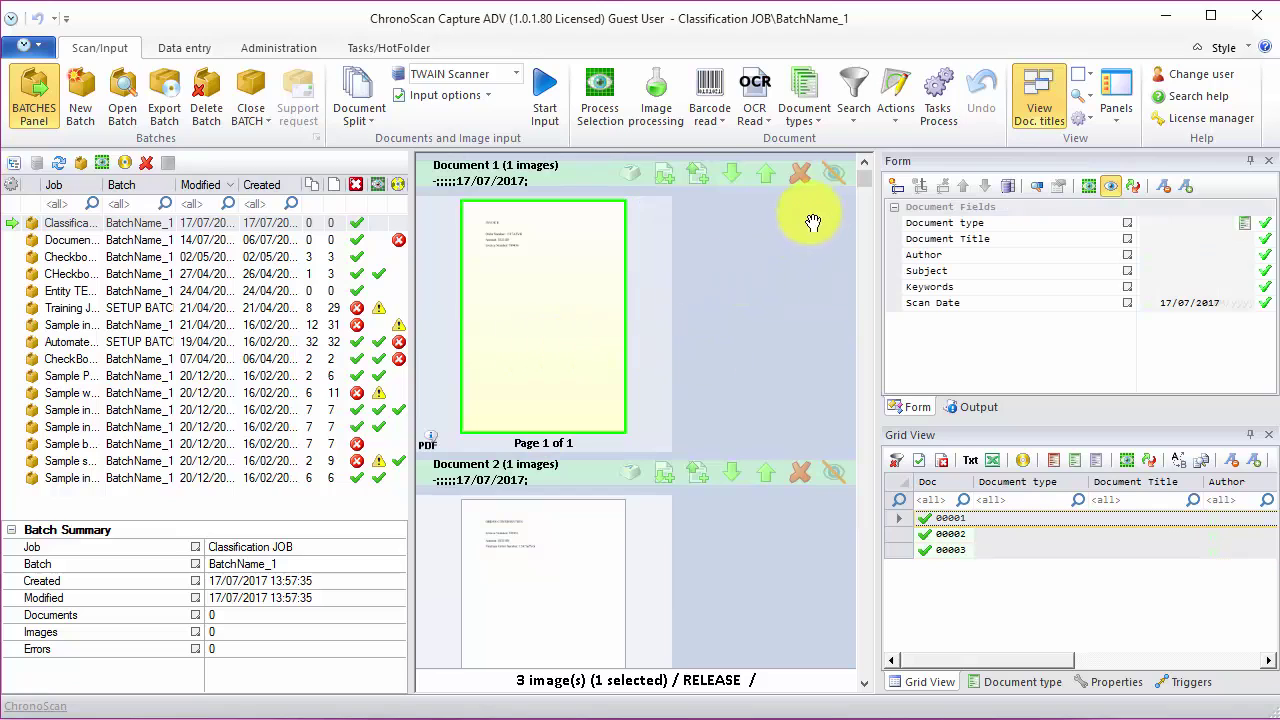
click(892, 187)
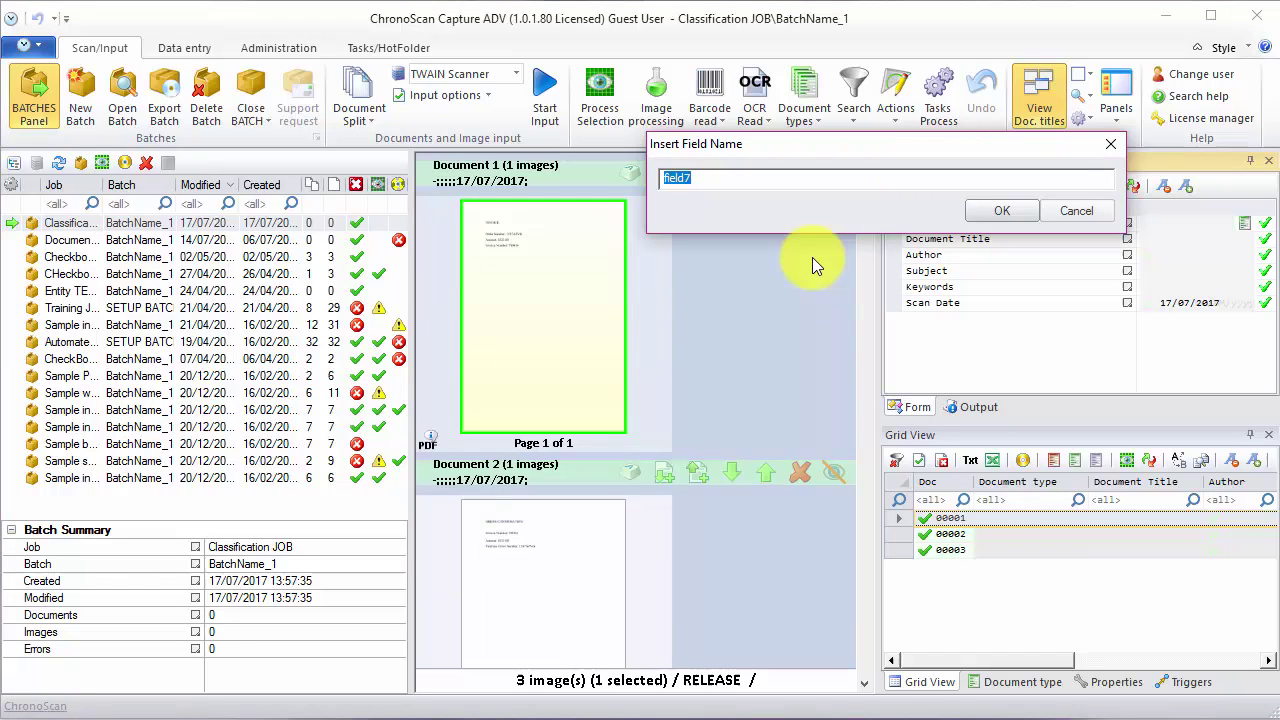
text(TYPE)
click(995, 211)
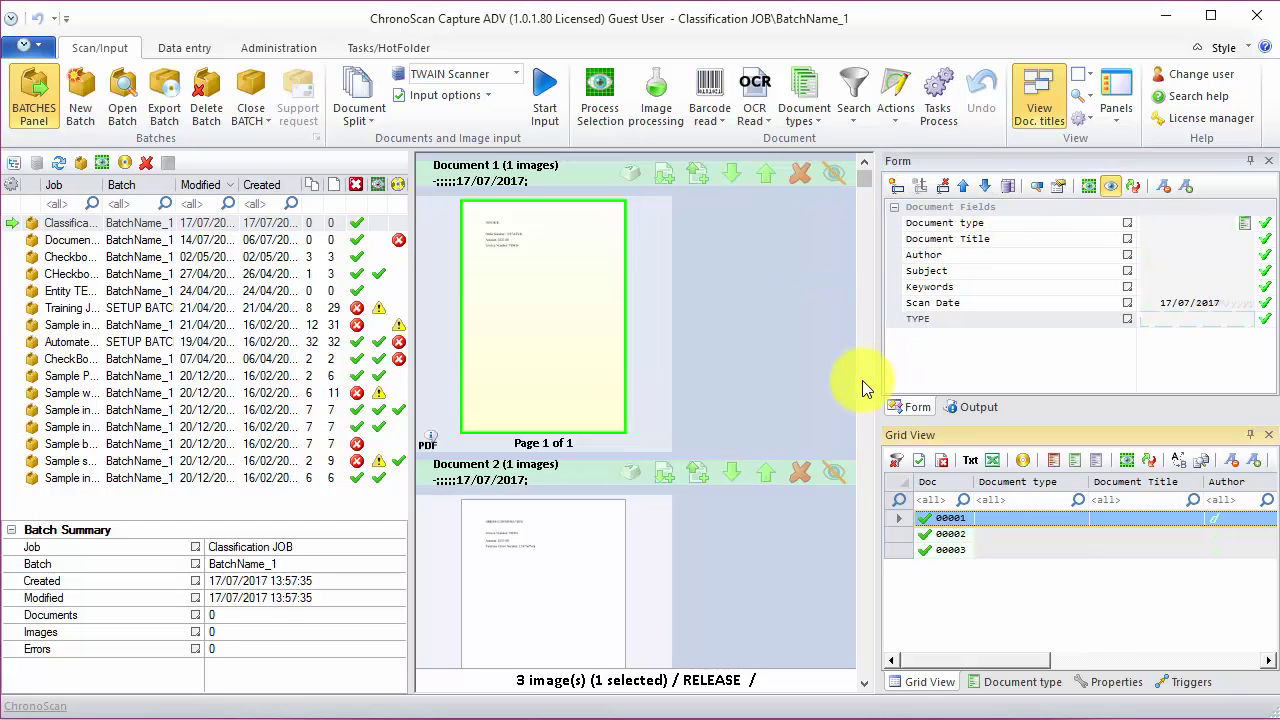
- Open the first document for data entry and compare the title positions on the invoice and the order confirmation
double_click(530, 280)
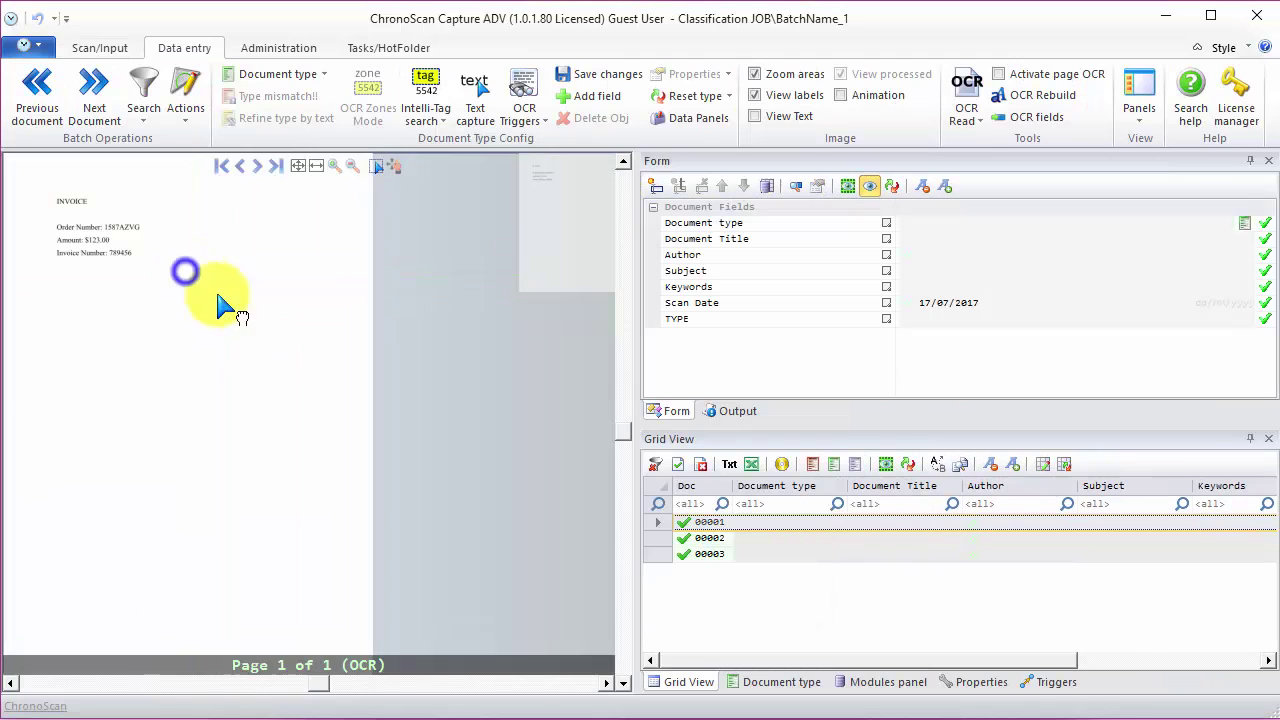
scroll(180, 290, up, 5)
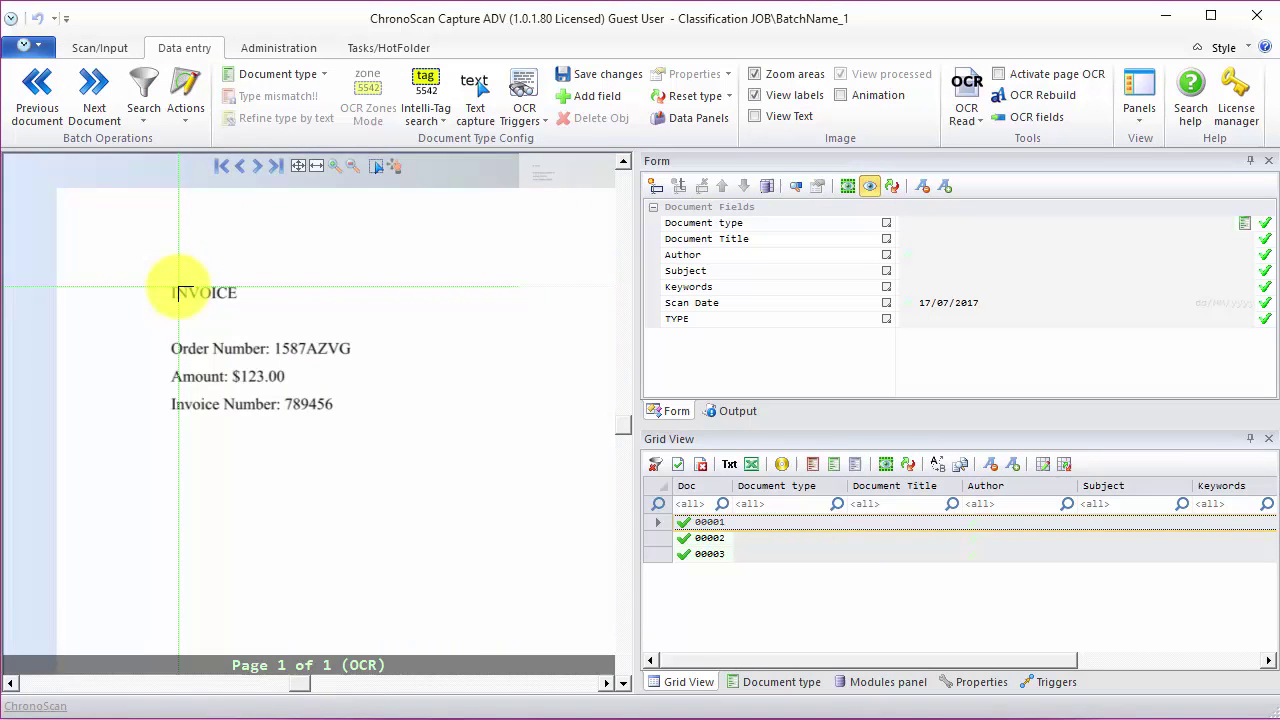
scroll(180, 290, up, 2)
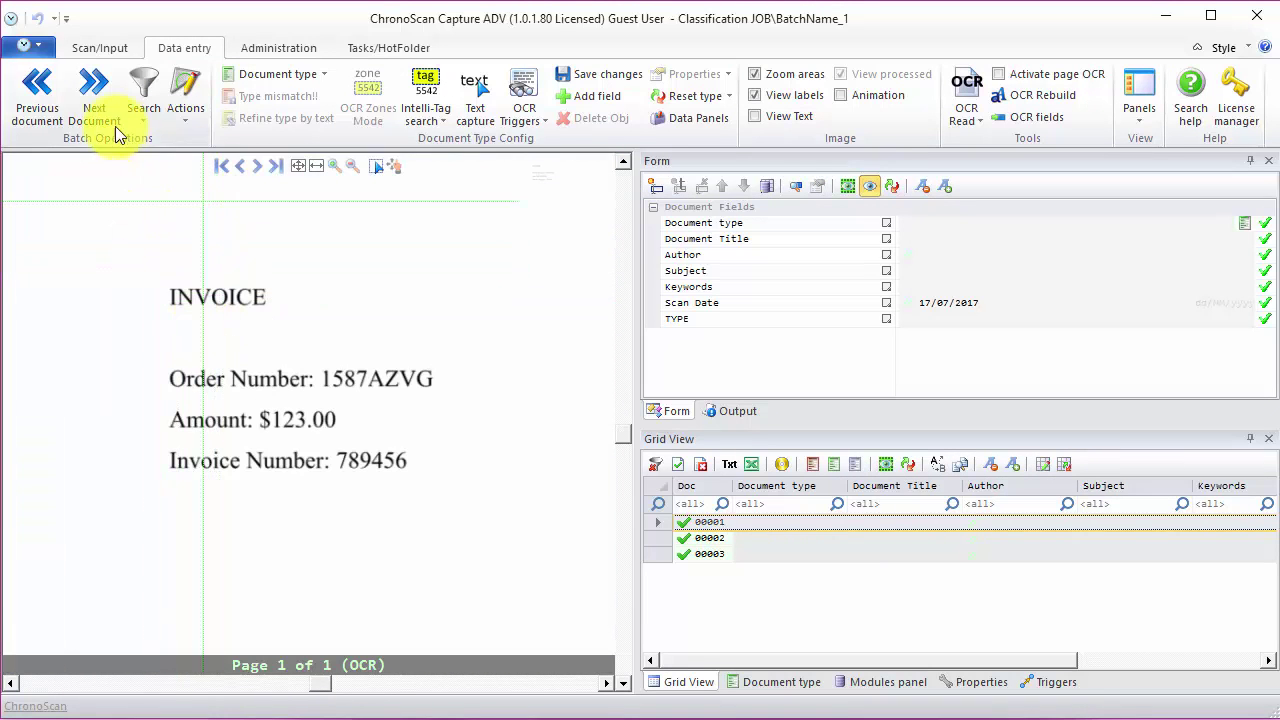
click(97, 100)
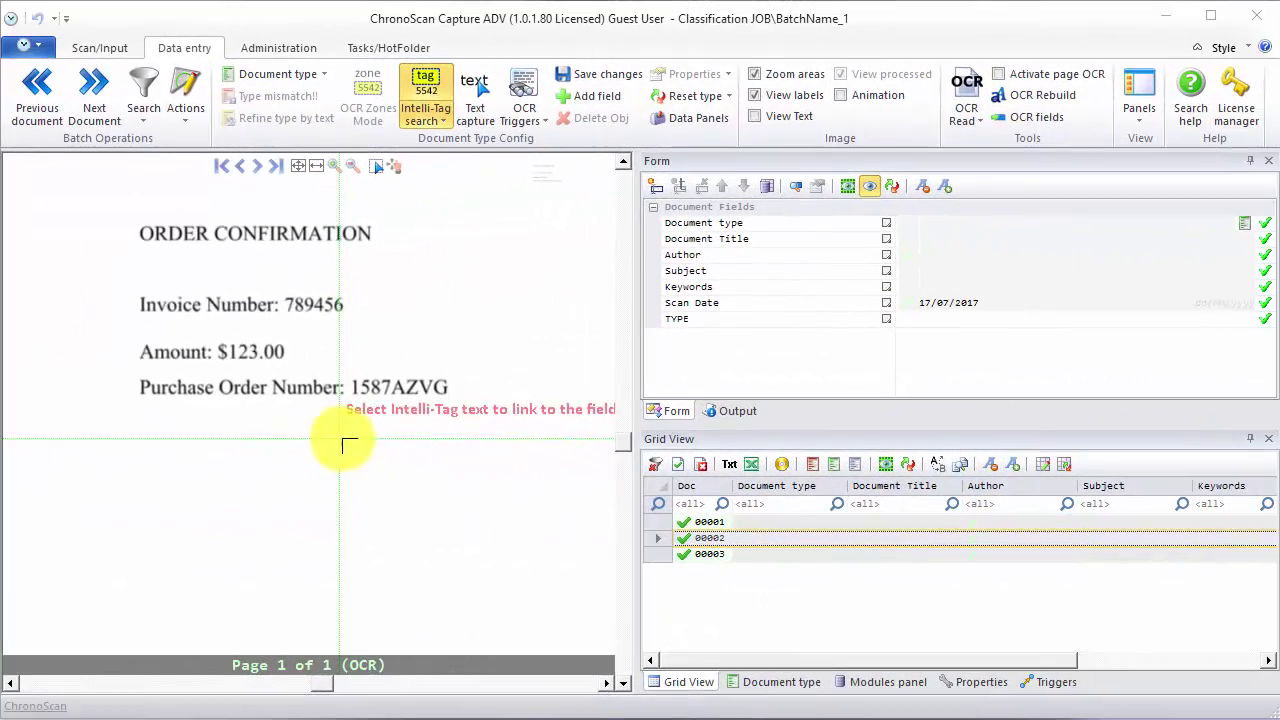
scroll(380, 491, up, 2)
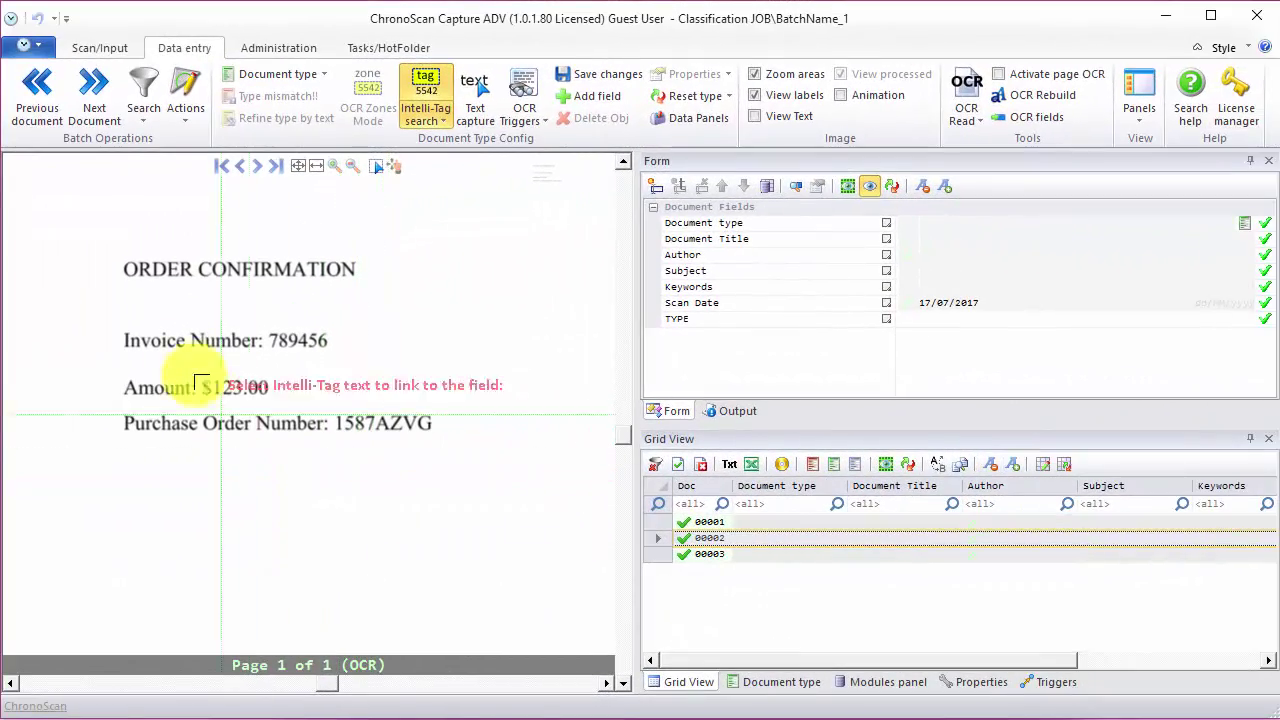
click(12, 107)
click(99, 98)
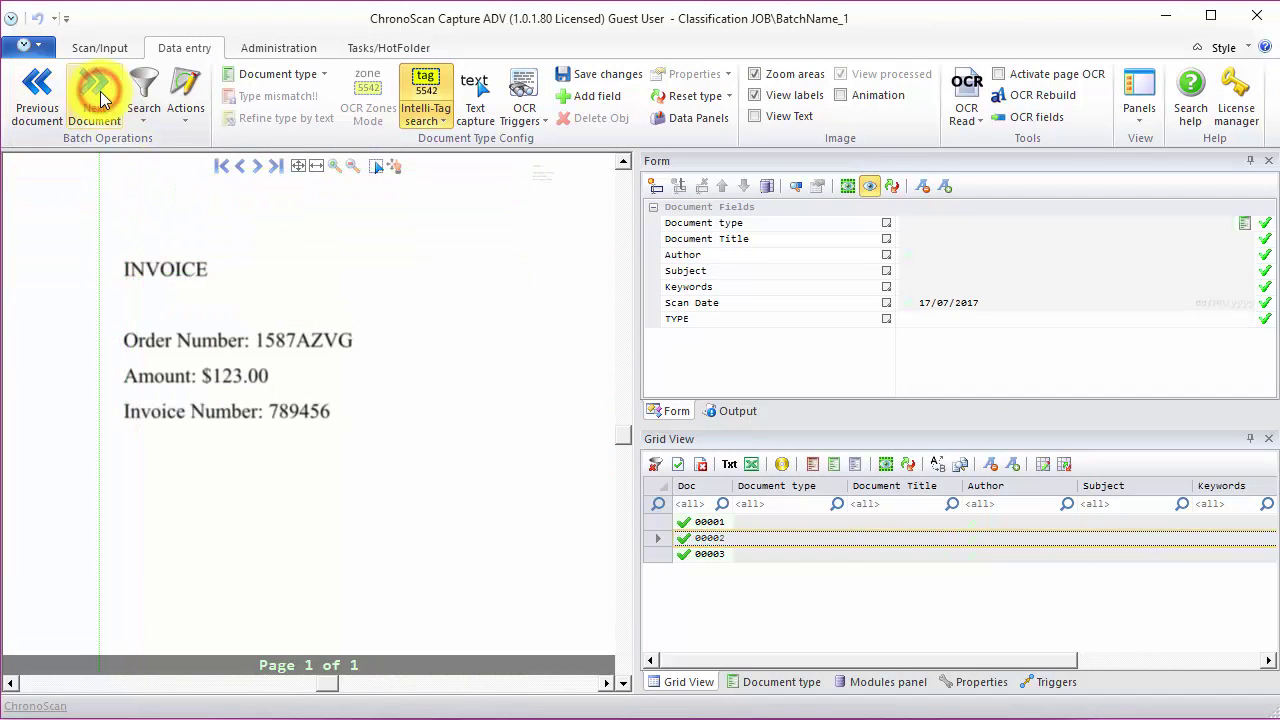
- Open the third document and examine the title position on the purchase order
click(97, 99)
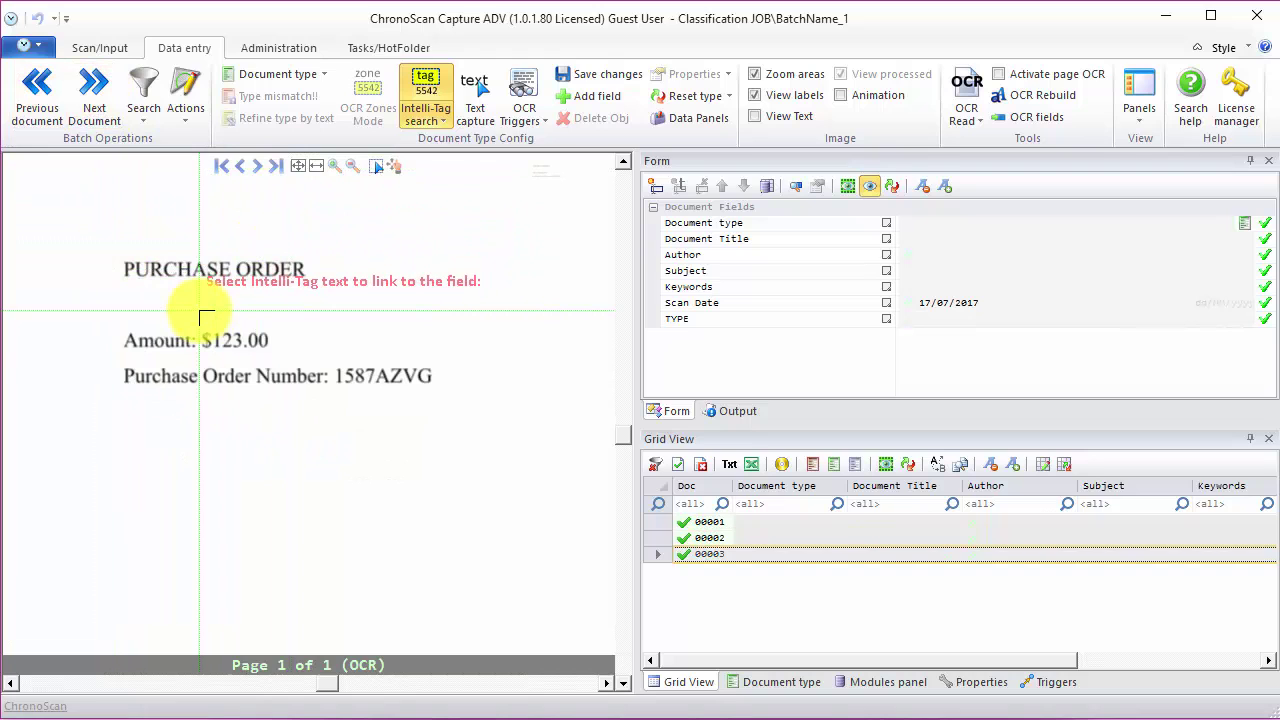
scroll(220, 337, down, 3)
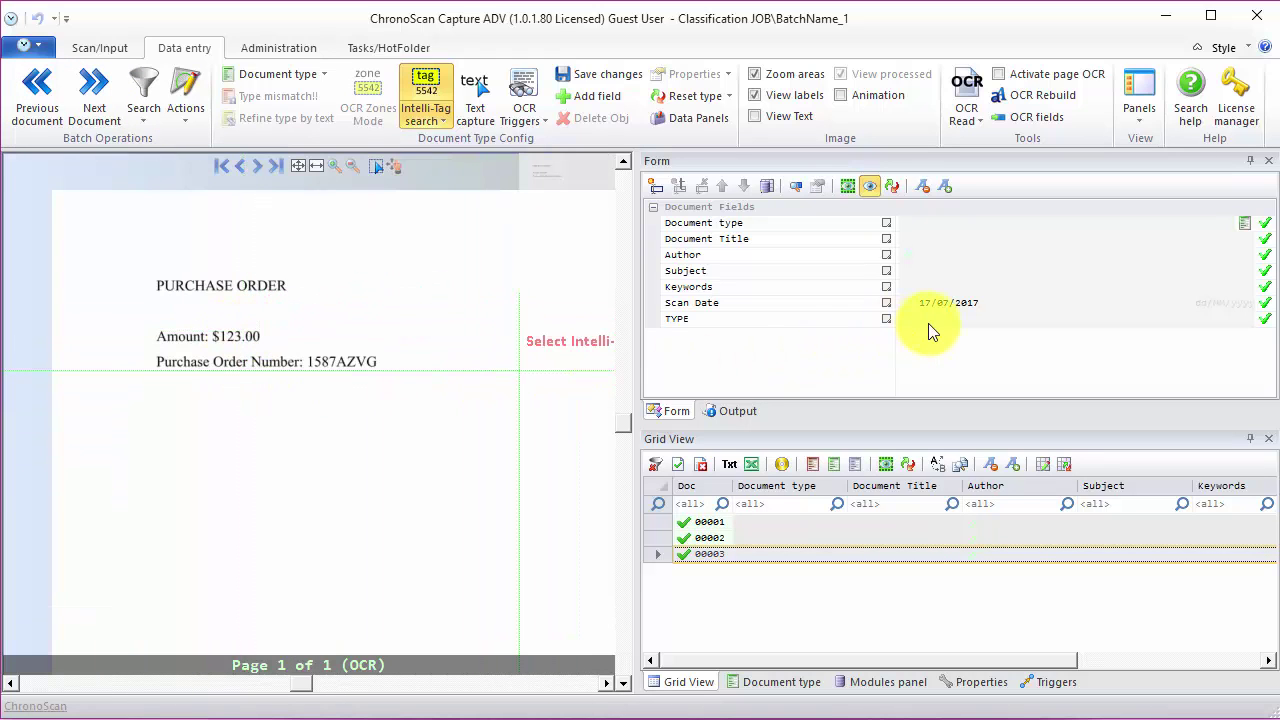
click(486, 457)
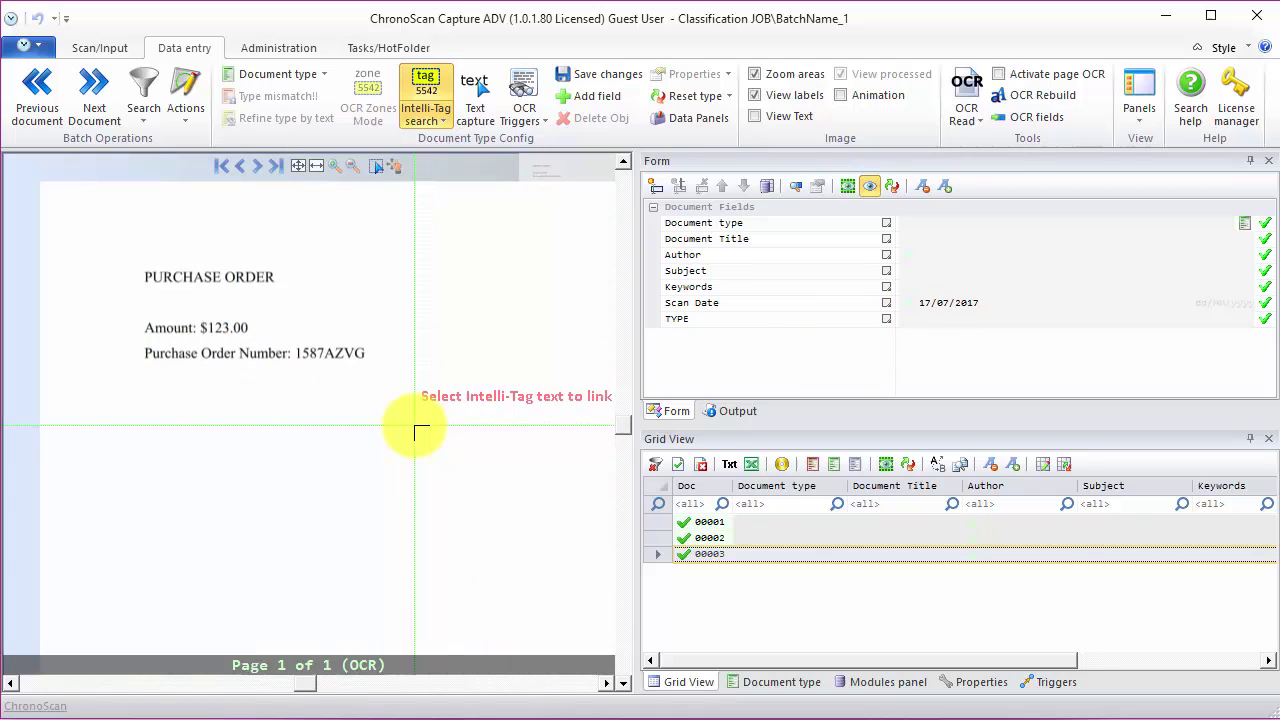
- Link the purchase order's title text to the TYPE field and assign the field to a new Intelli-Tag list named TYPE
click(976, 319)
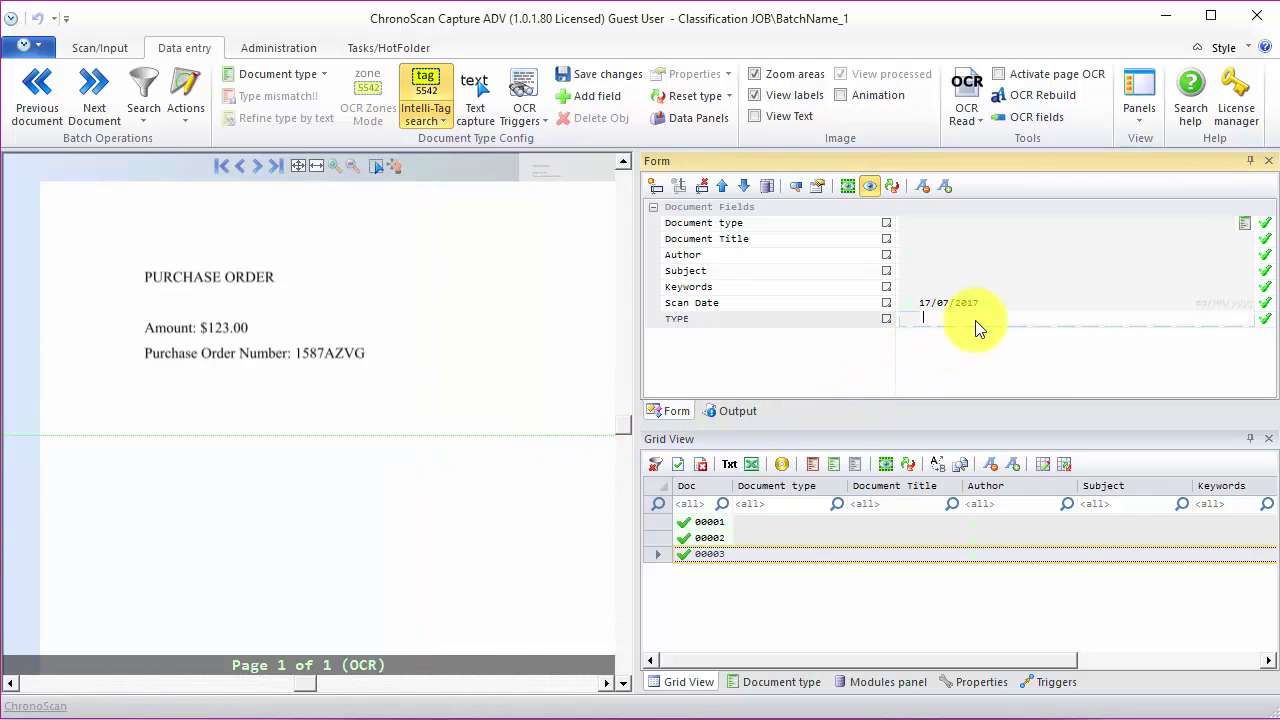
click(430, 82)
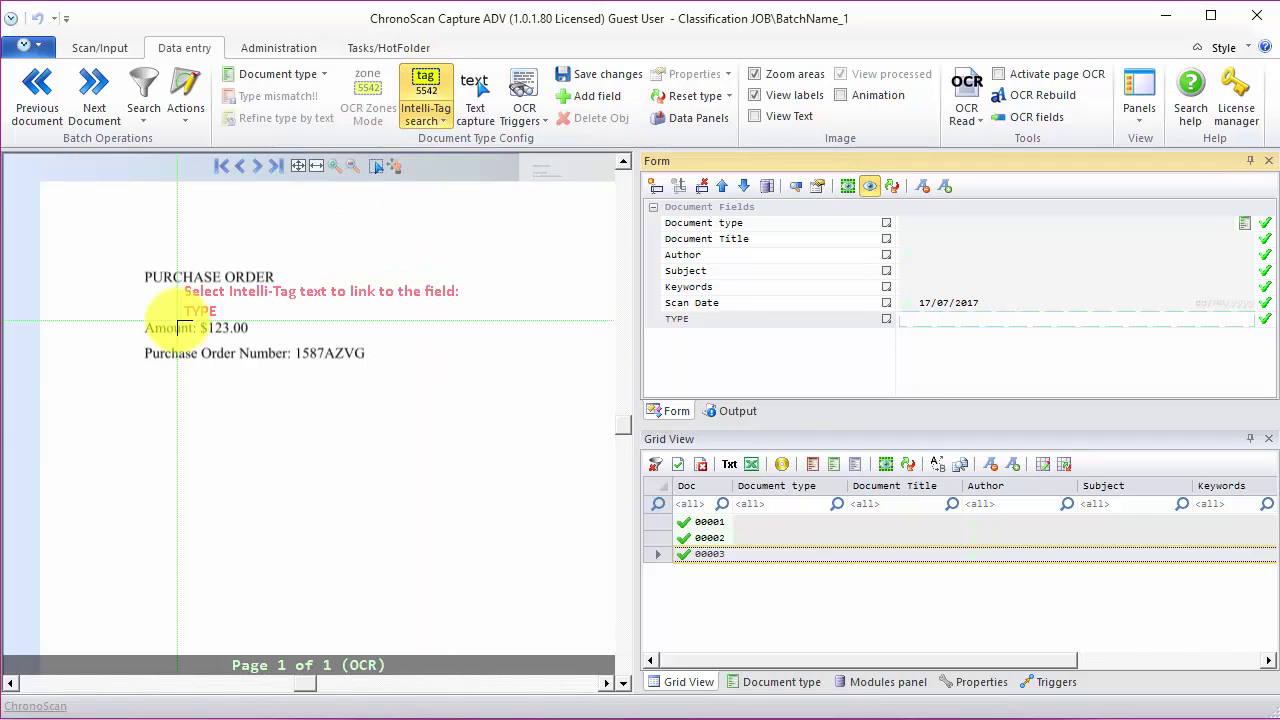
scroll(177, 380, up, 3)
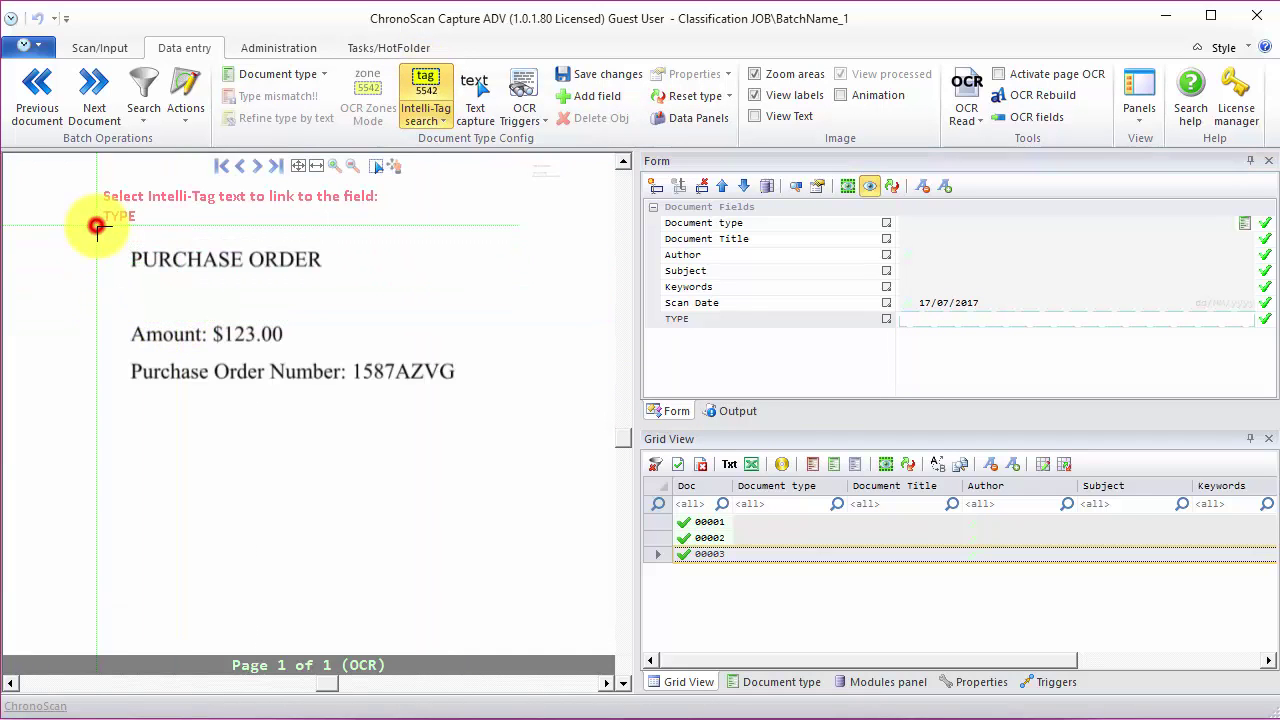
drag(95, 225, 397, 284)
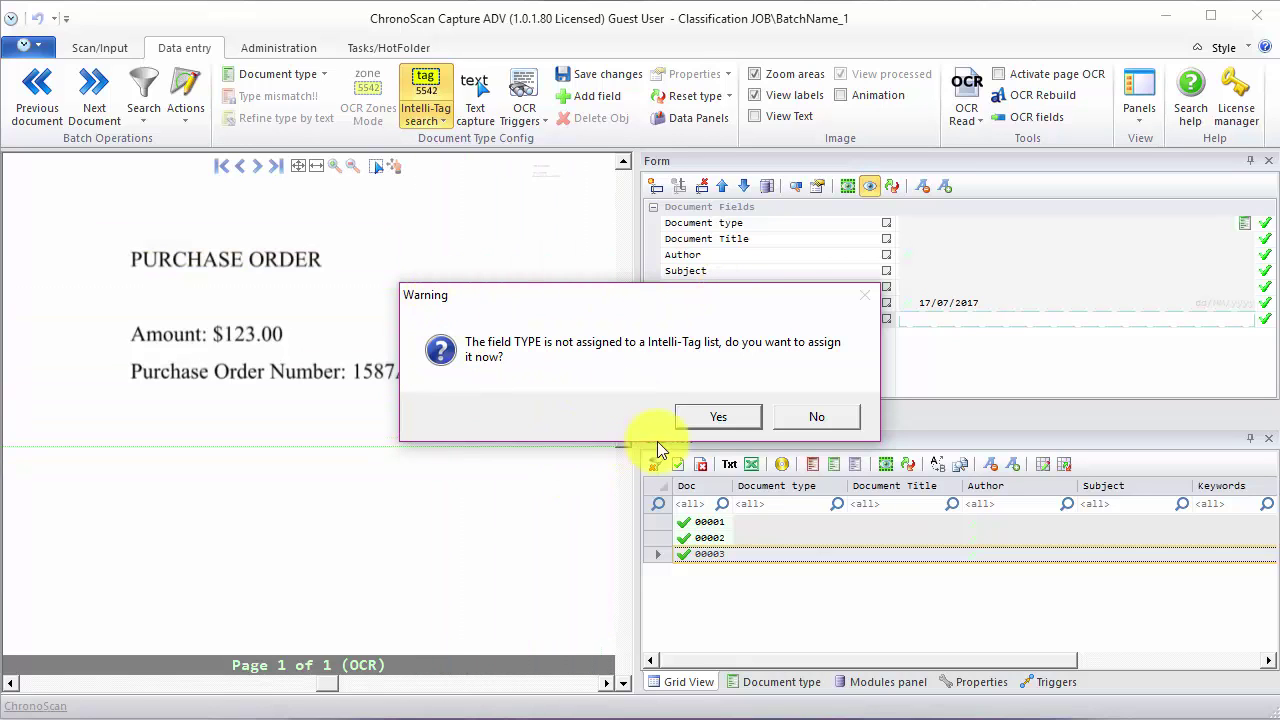
click(716, 426)
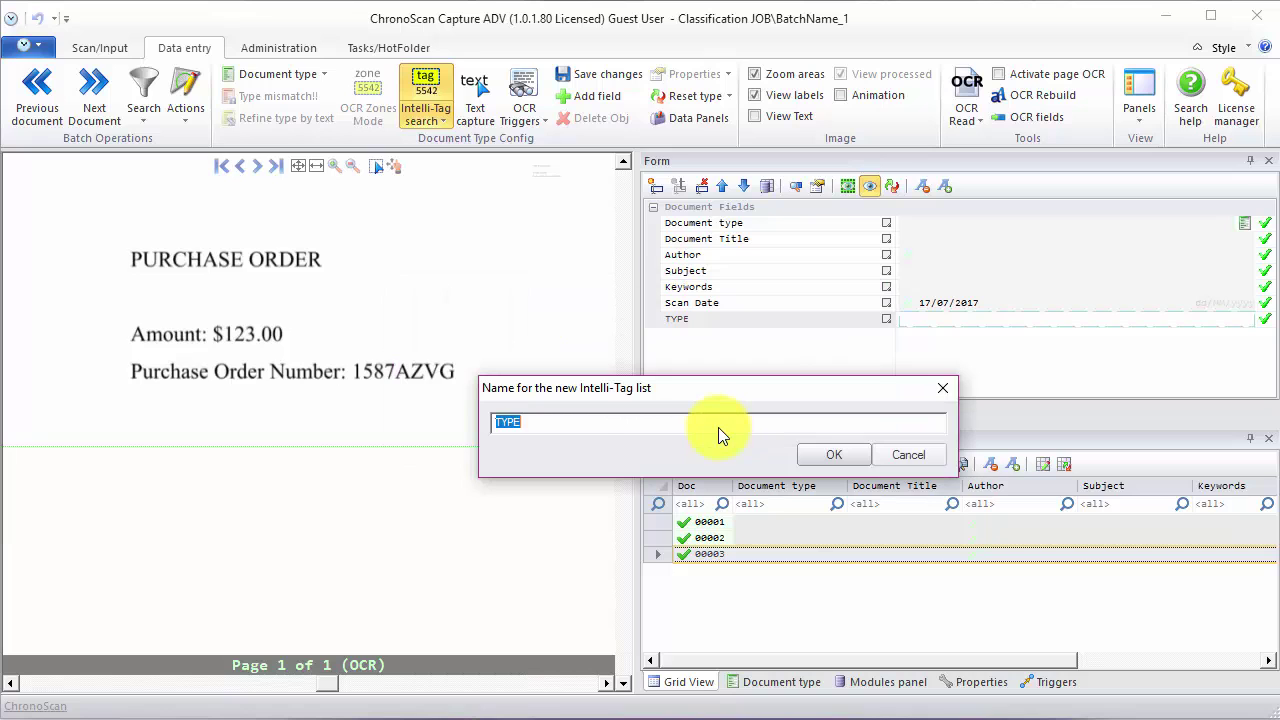
click(557, 420)
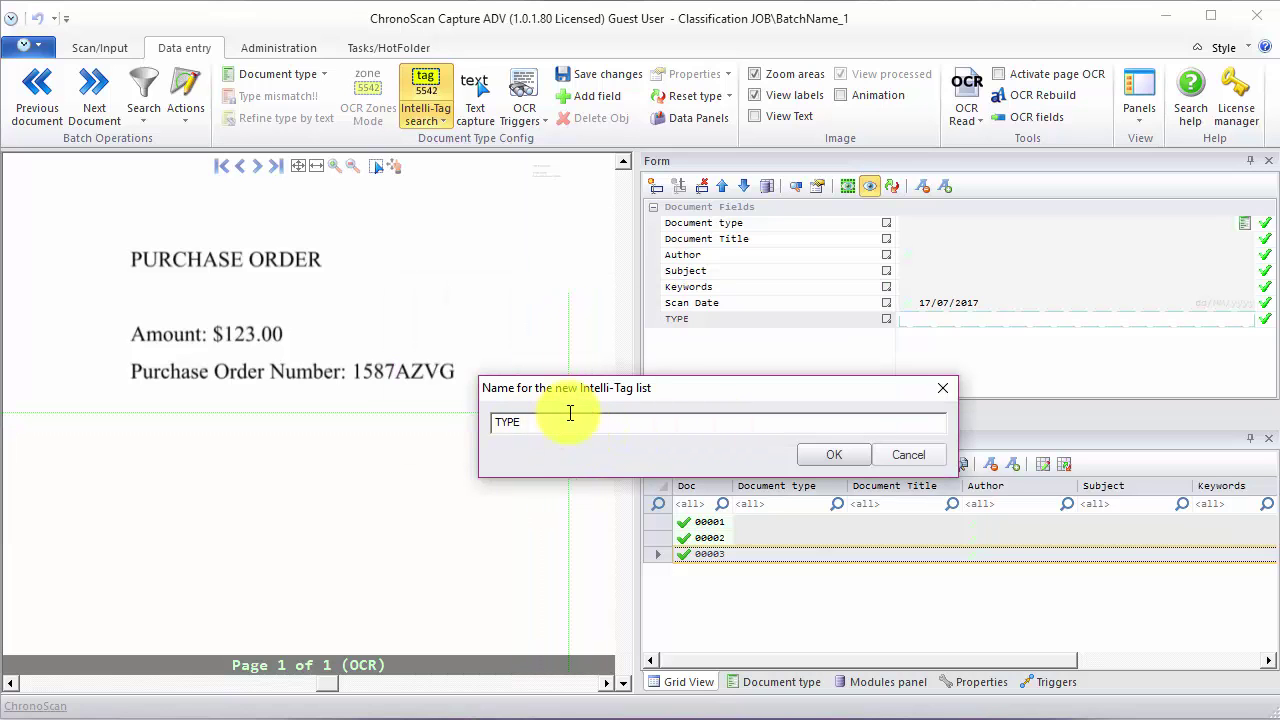
click(821, 455)
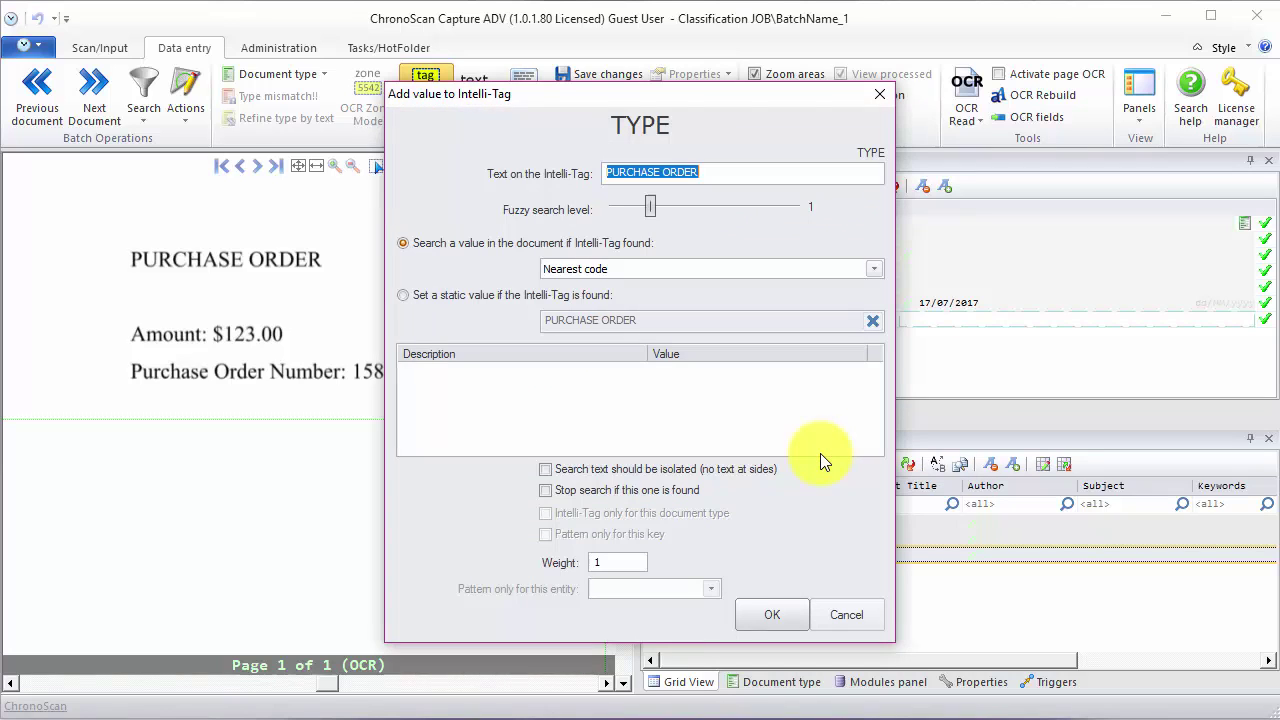
- Make the PURCHASE ORDER tag return the static value PURCHASE ORDER and add it to the Intelli-Tag list
click(700, 177)
drag(714, 172, 554, 173)
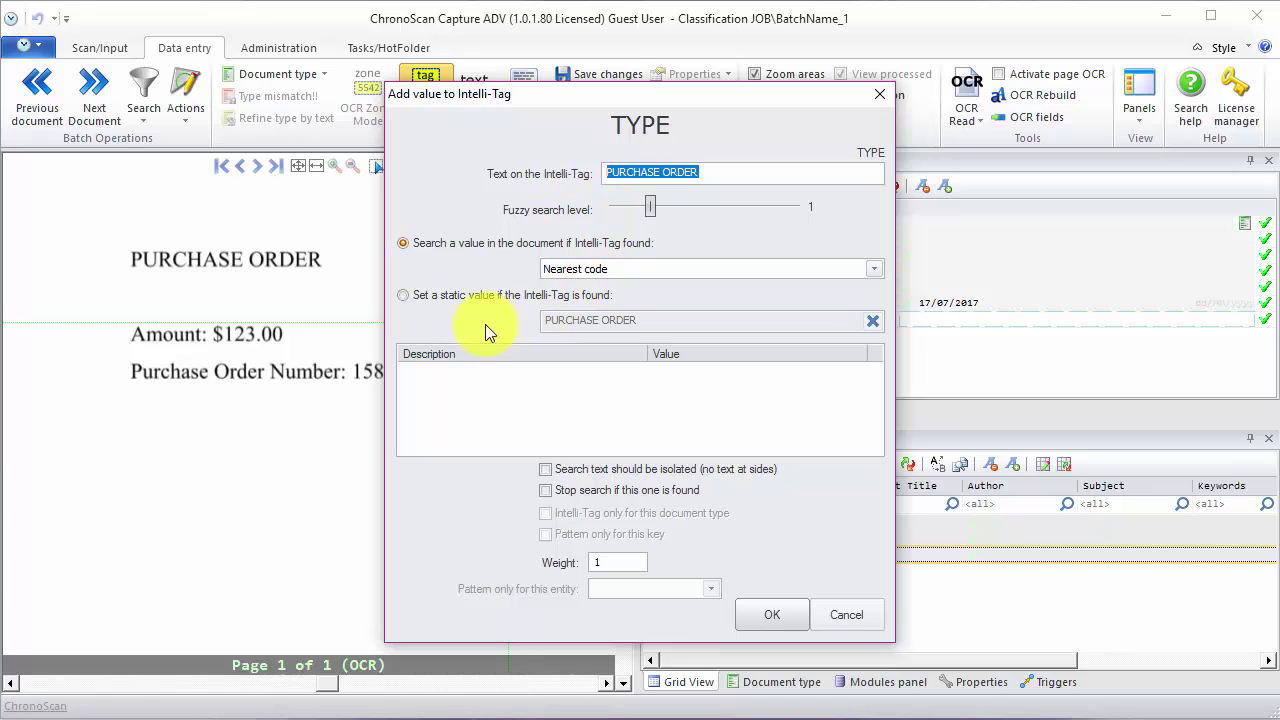
click(414, 301)
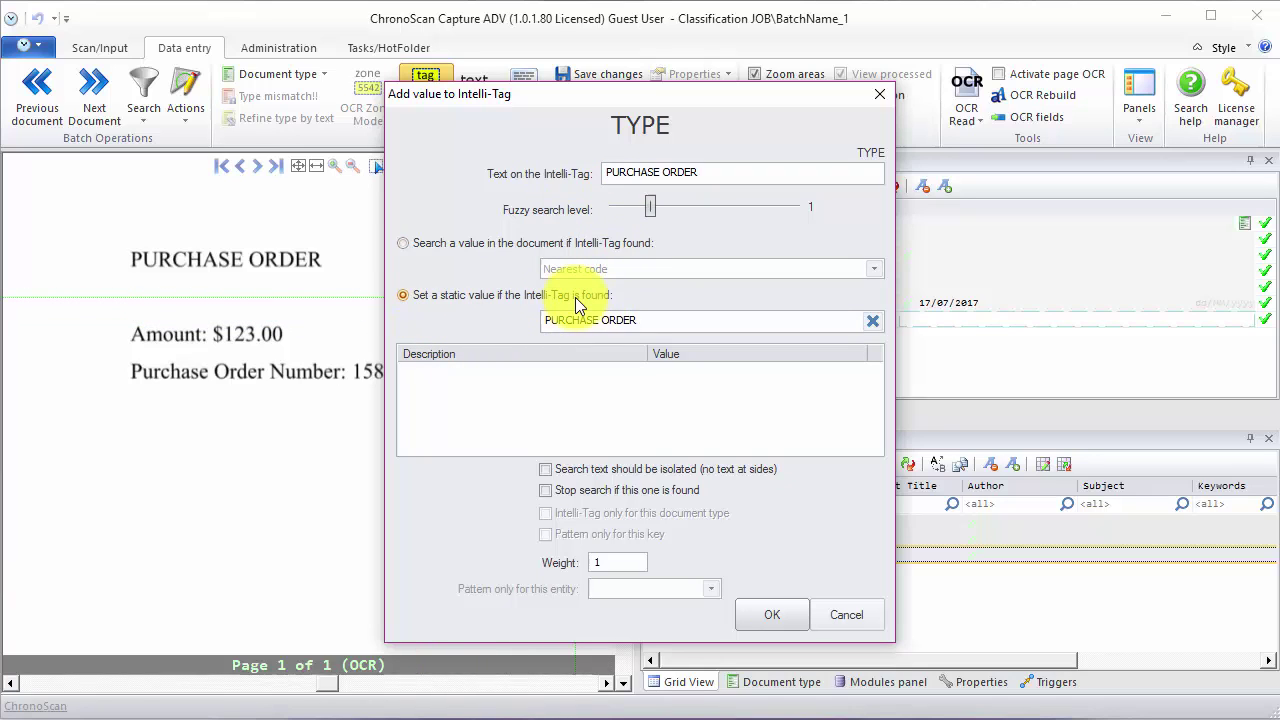
drag(641, 323, 530, 327)
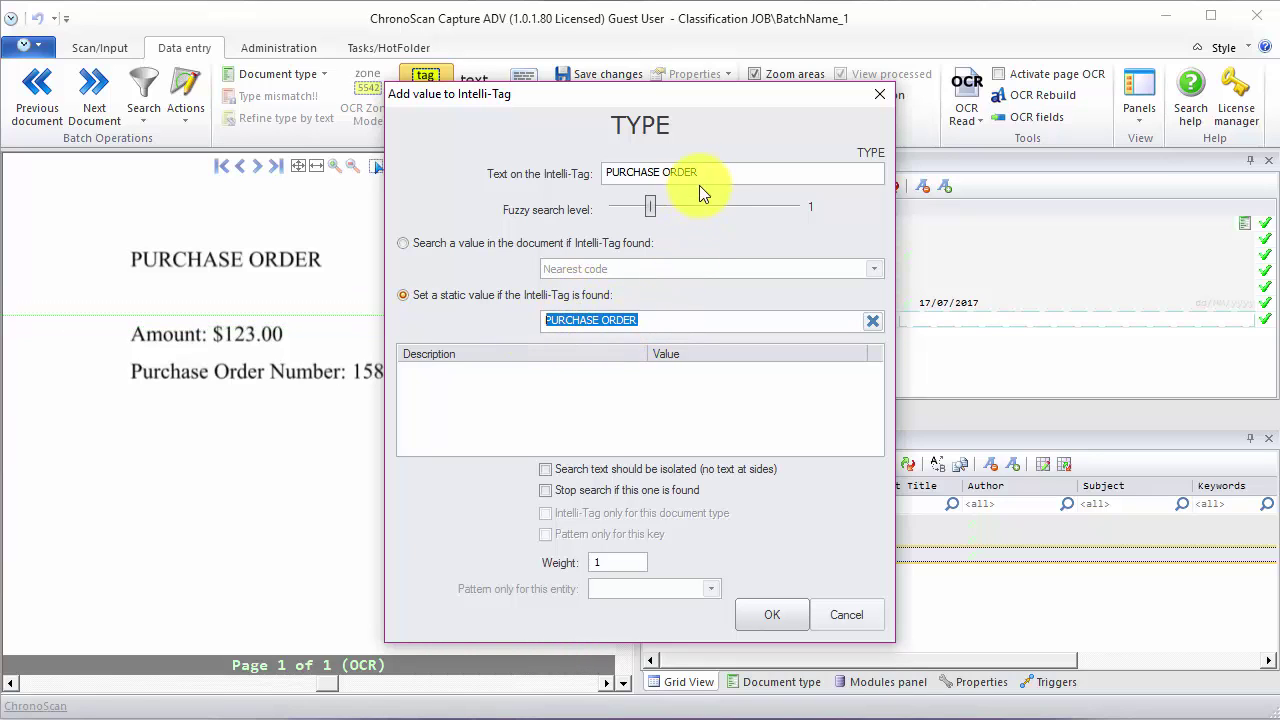
drag(708, 171, 592, 171)
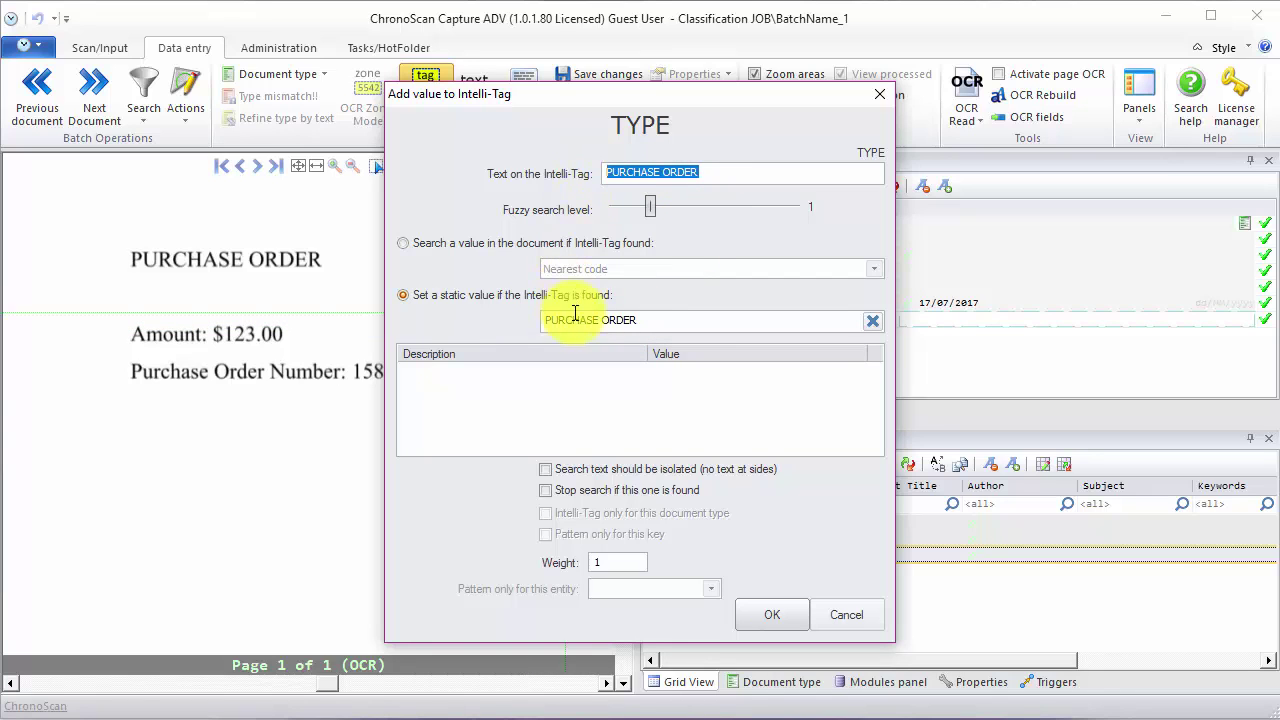
drag(684, 320, 504, 317)
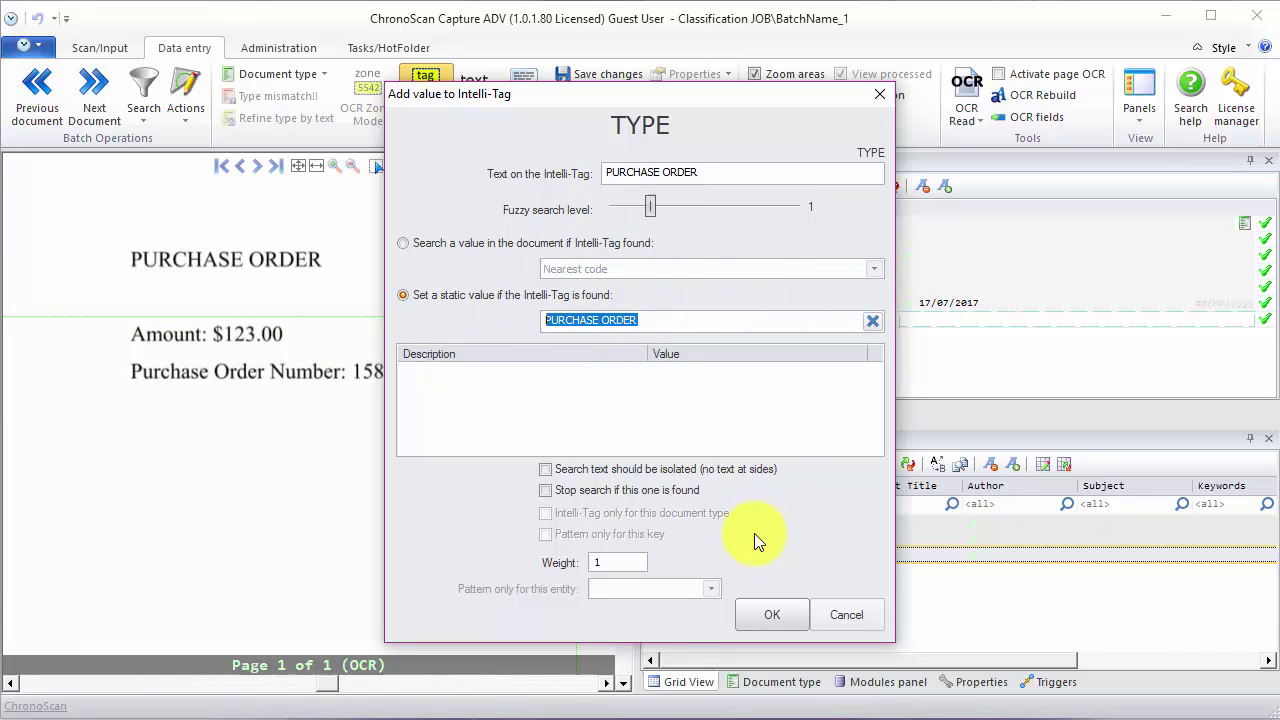
click(755, 609)
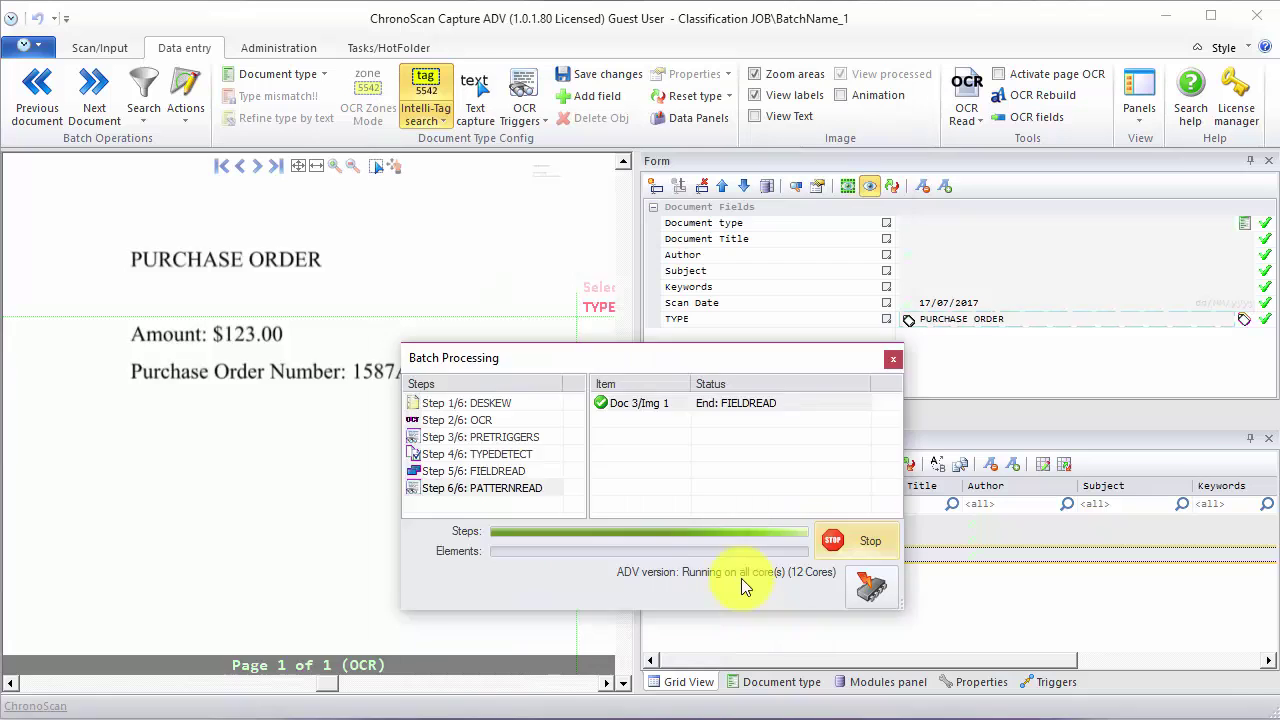
scroll(380, 440, down, 5)
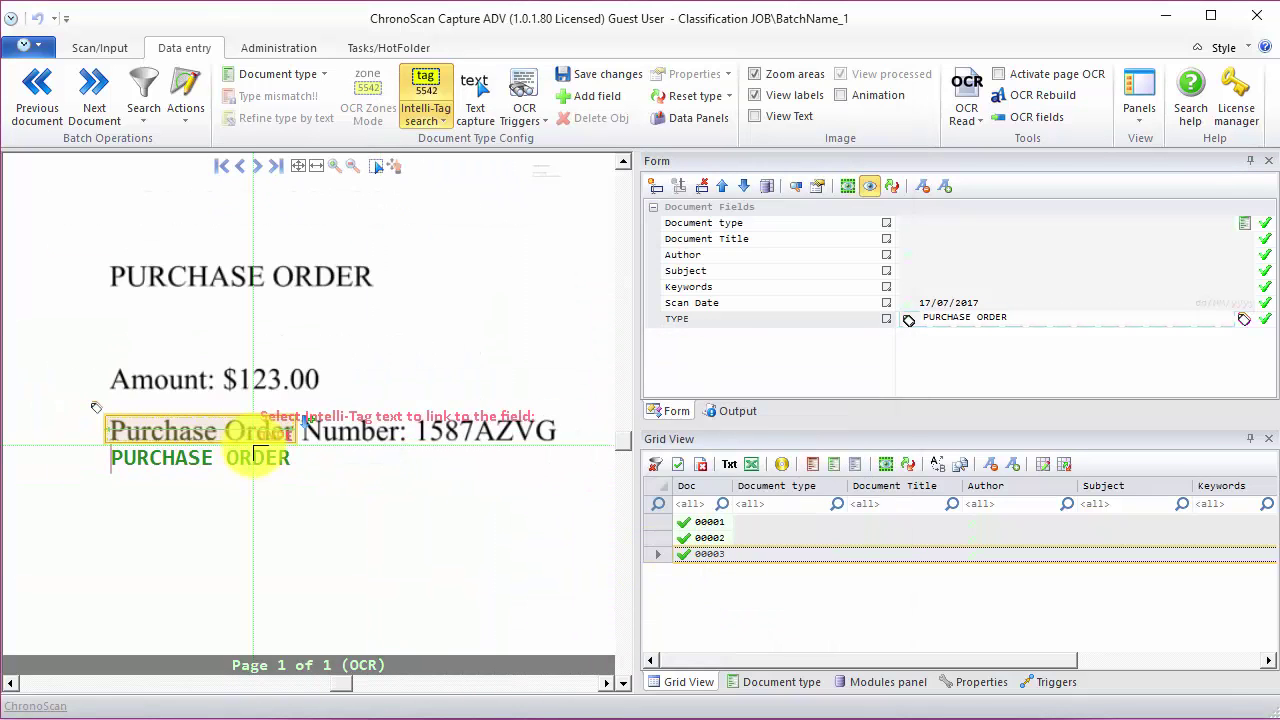
- On the order confirmation document, add an Intelli-Tag for the title text ORDER CONFIRMATION with the static value ORDER CONFIRMATION
click(94, 92)
click(723, 417)
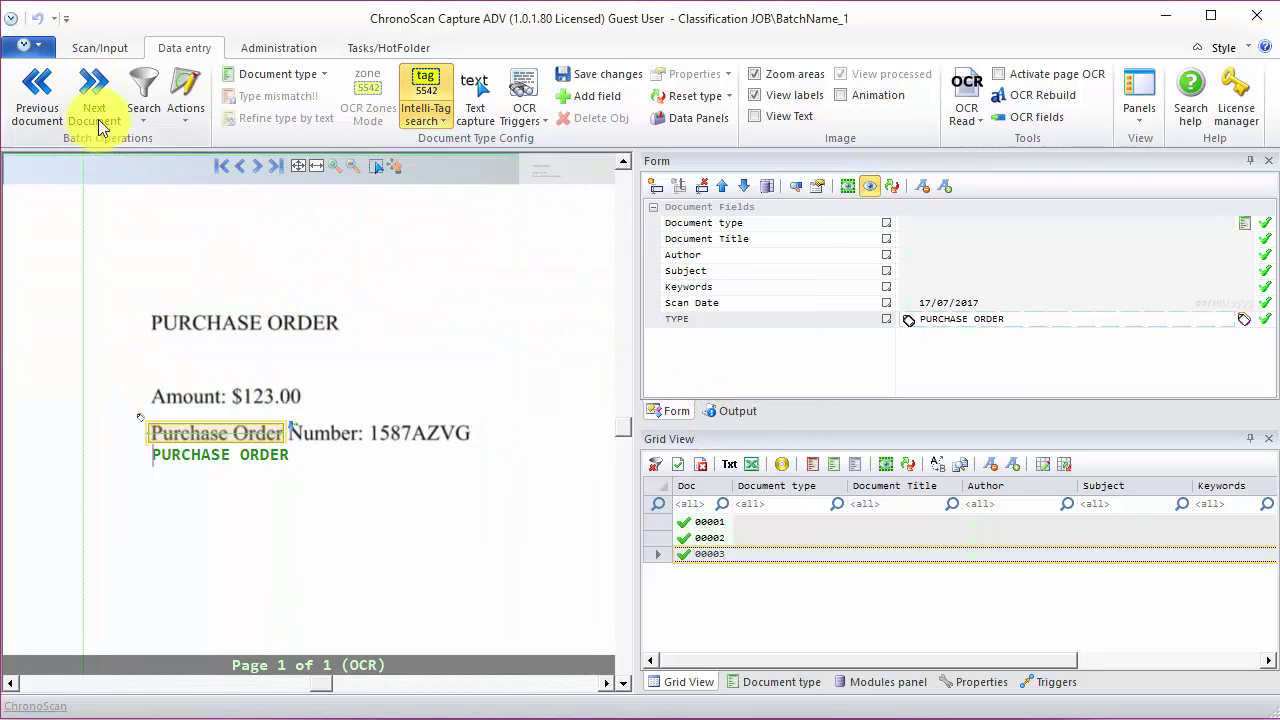
click(36, 100)
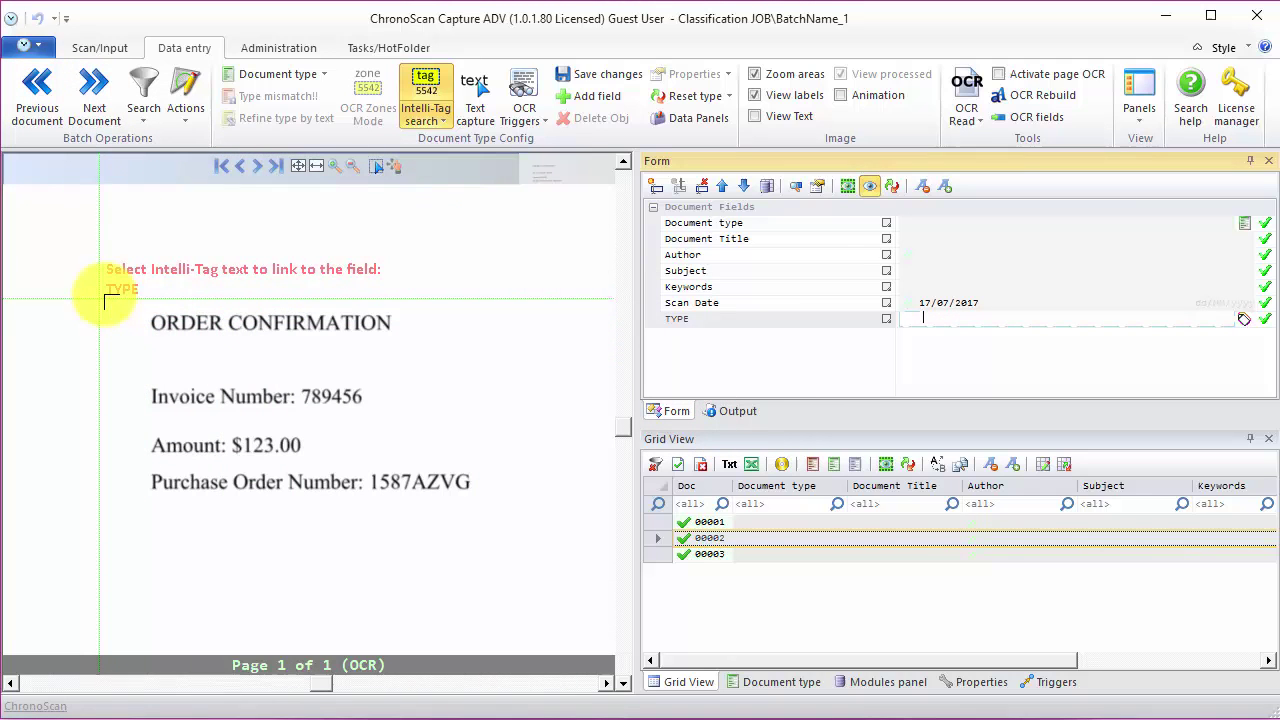
drag(104, 292, 420, 348)
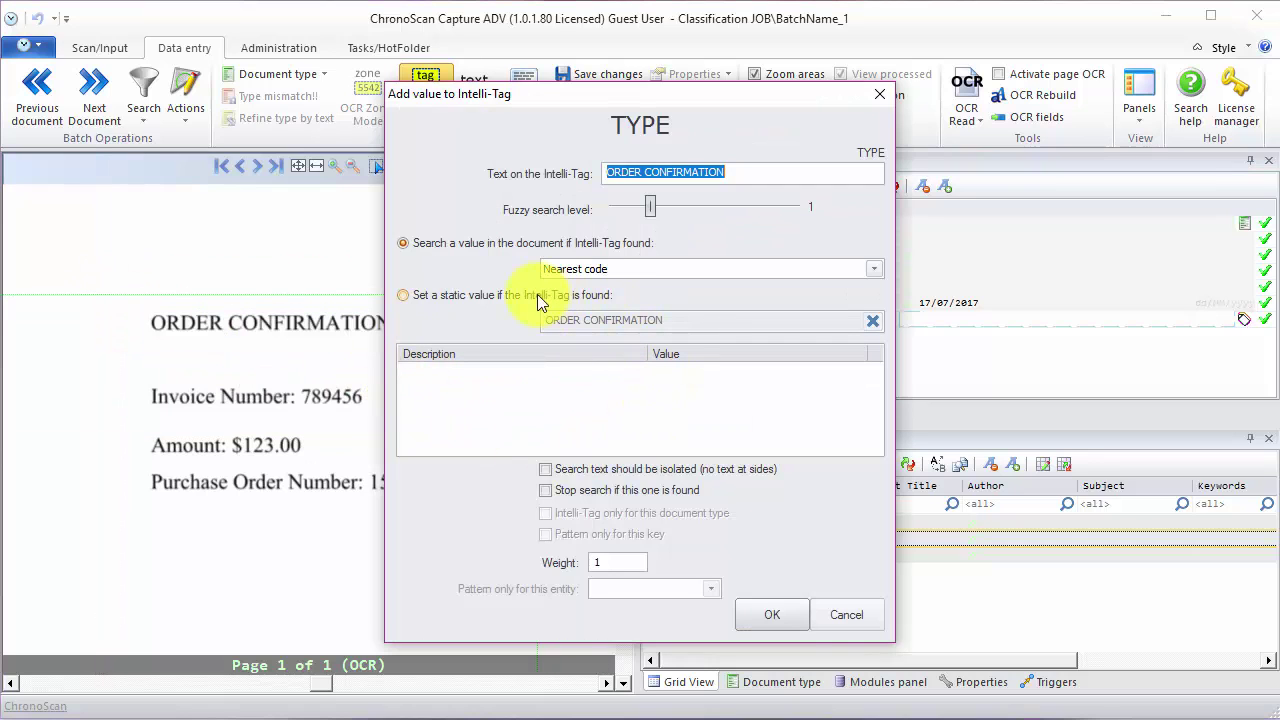
click(730, 175)
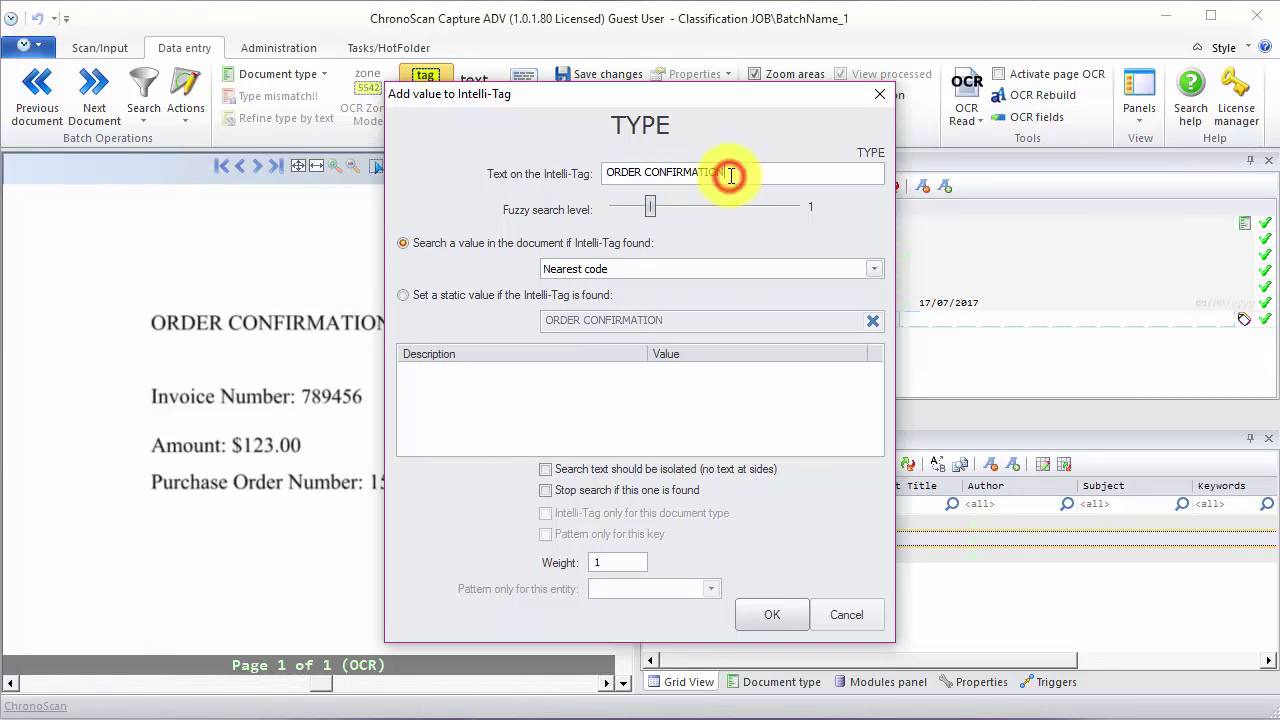
double_click(730, 175)
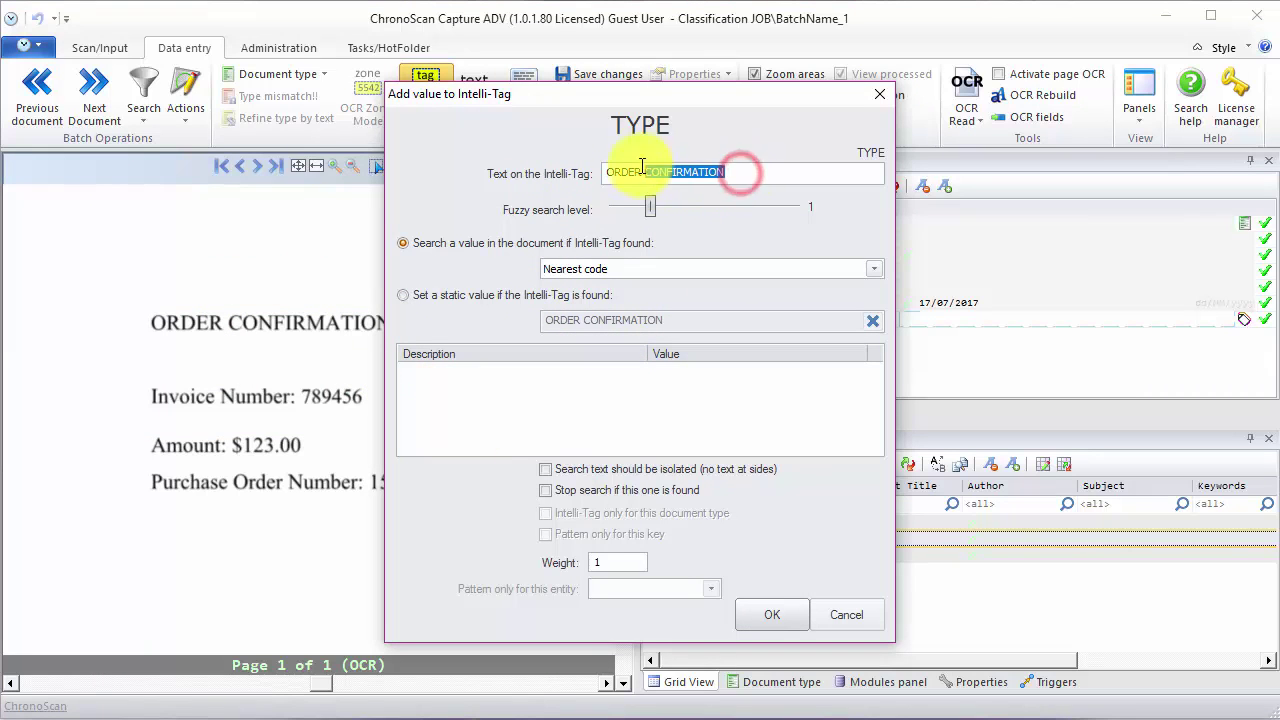
click(428, 295)
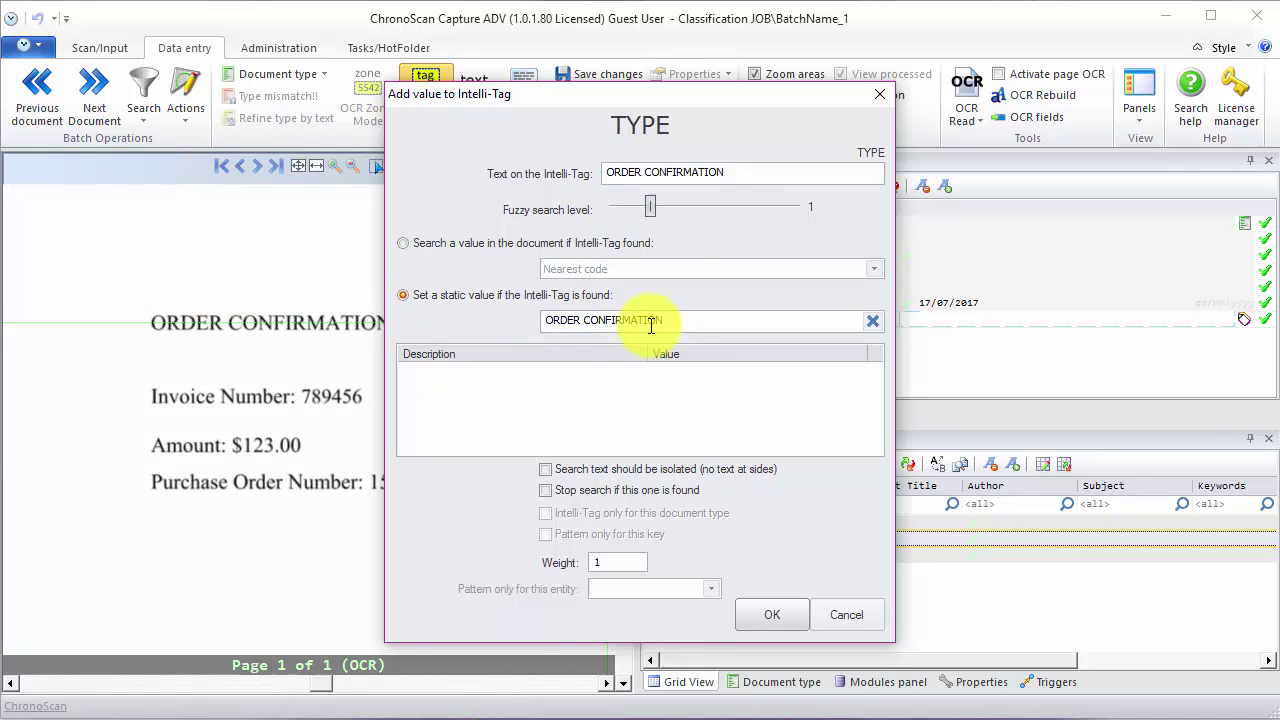
drag(688, 326, 514, 320)
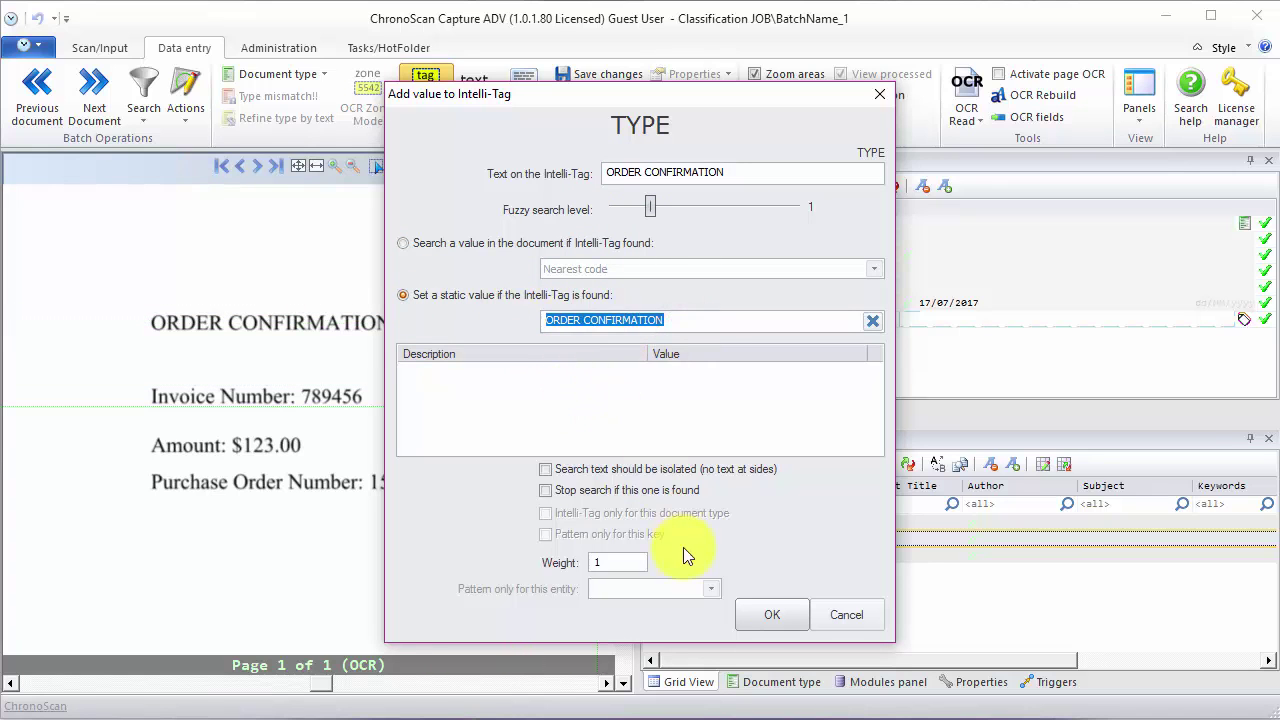
click(755, 614)
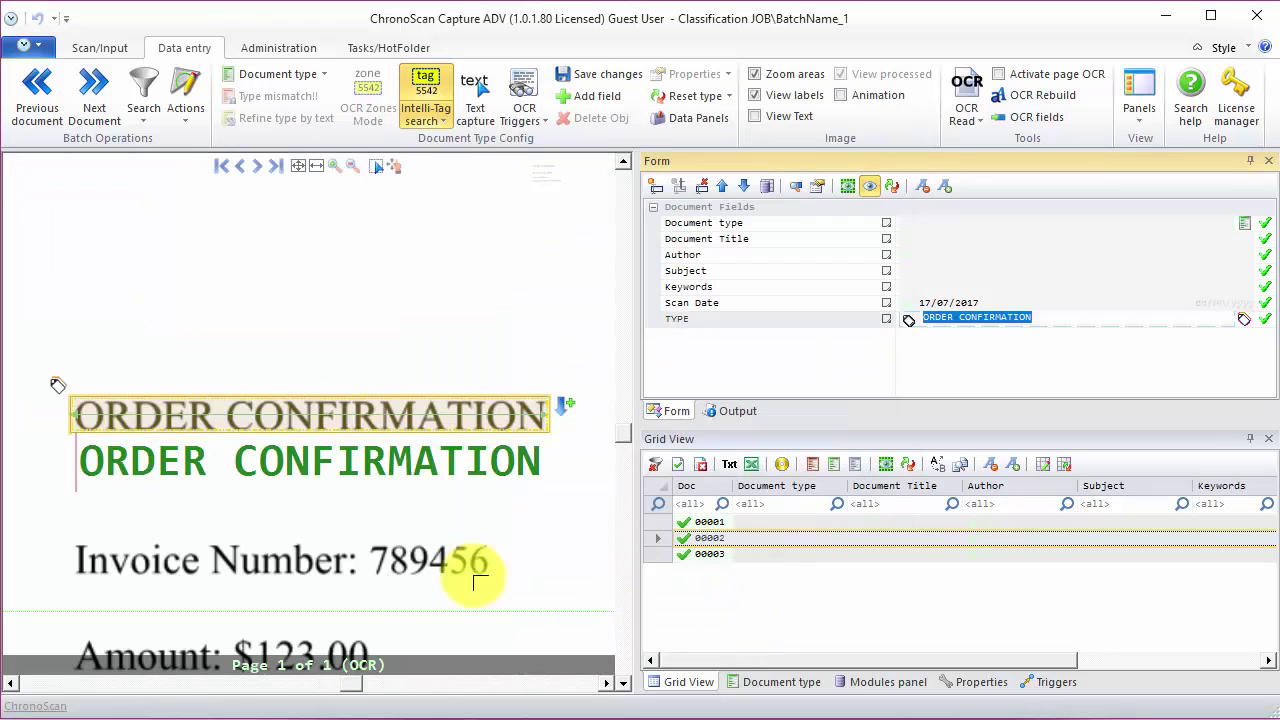
- On the invoice document, add an Intelli-Tag for the title INVOICE with the static value INVOICE, and check the TYPE column for all documents
click(37, 85)
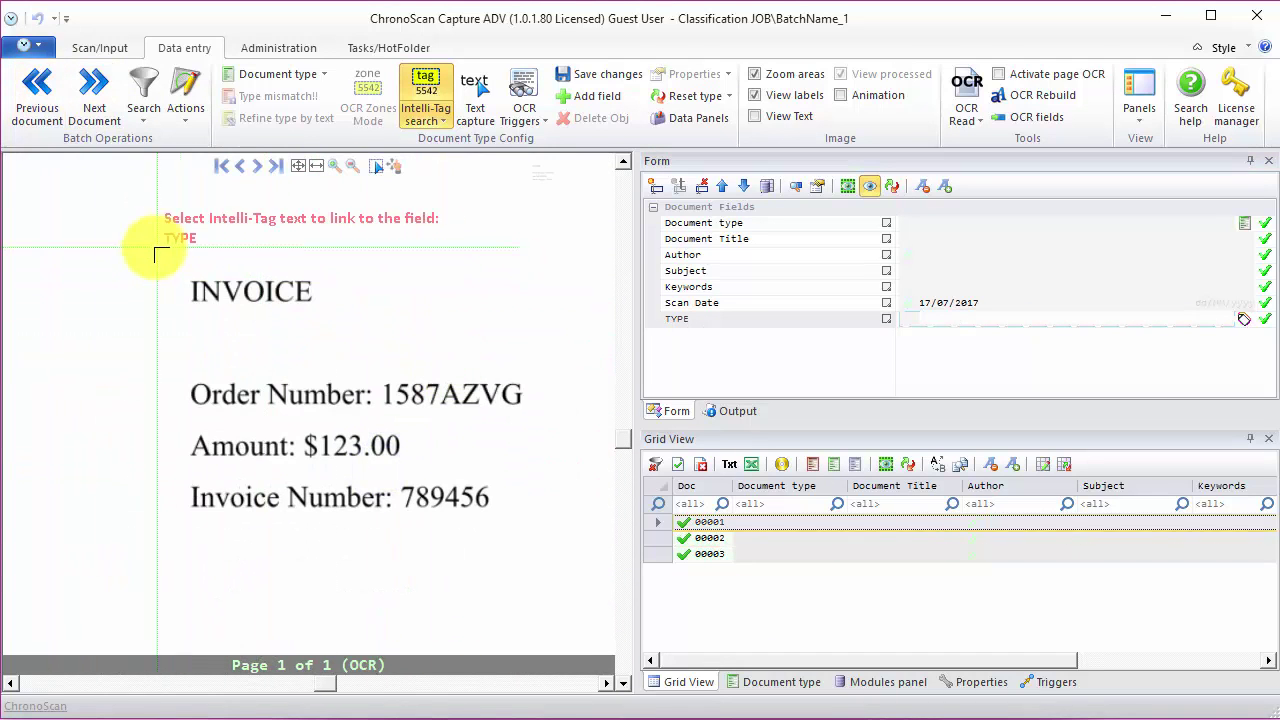
drag(157, 252, 351, 337)
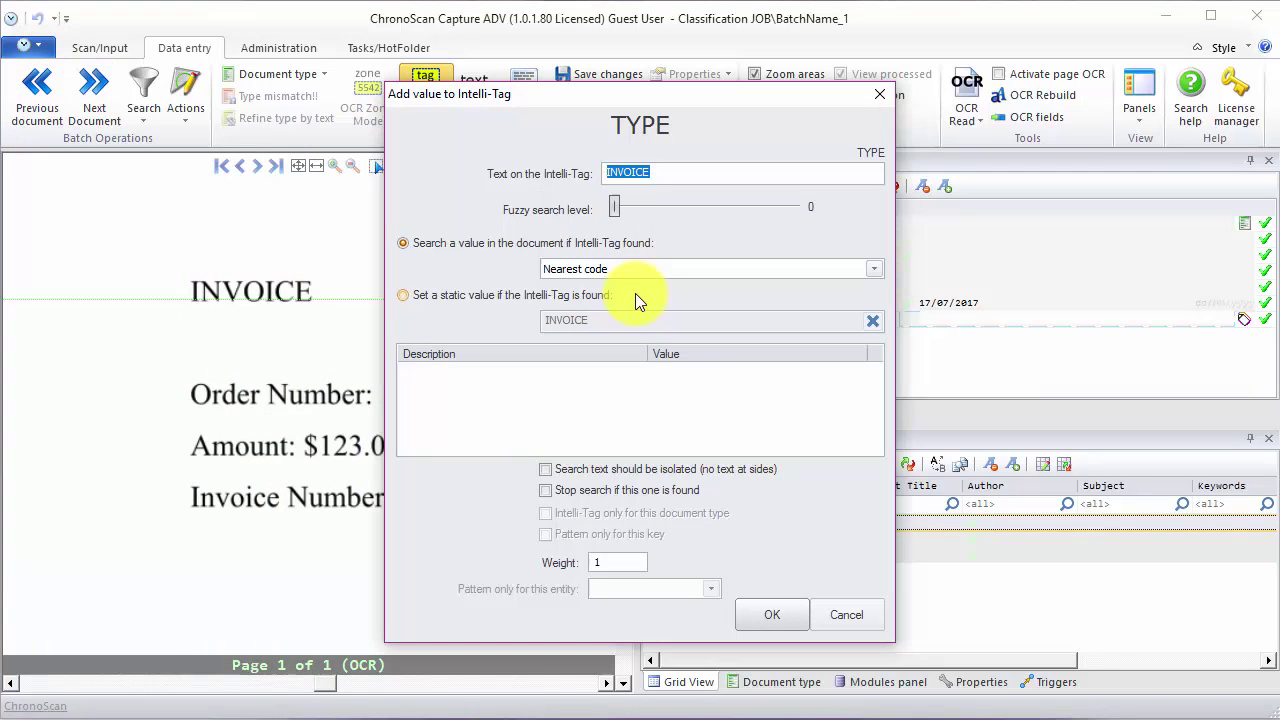
click(405, 295)
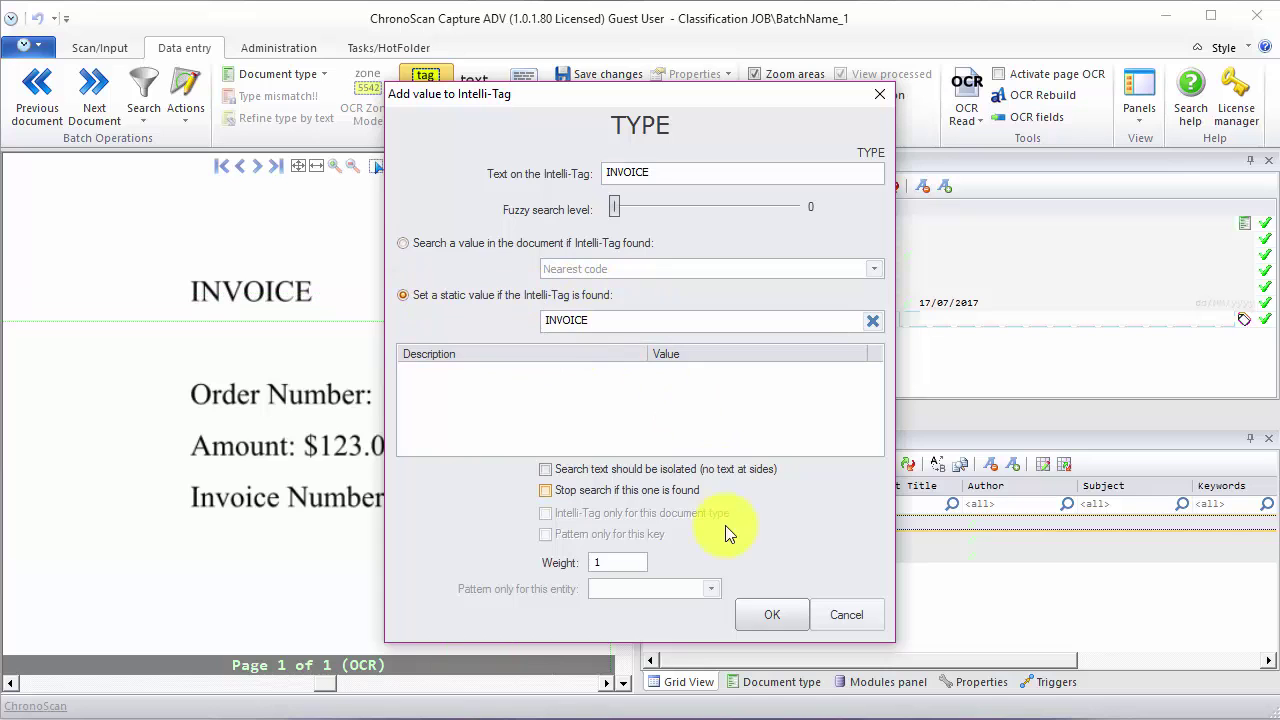
click(768, 612)
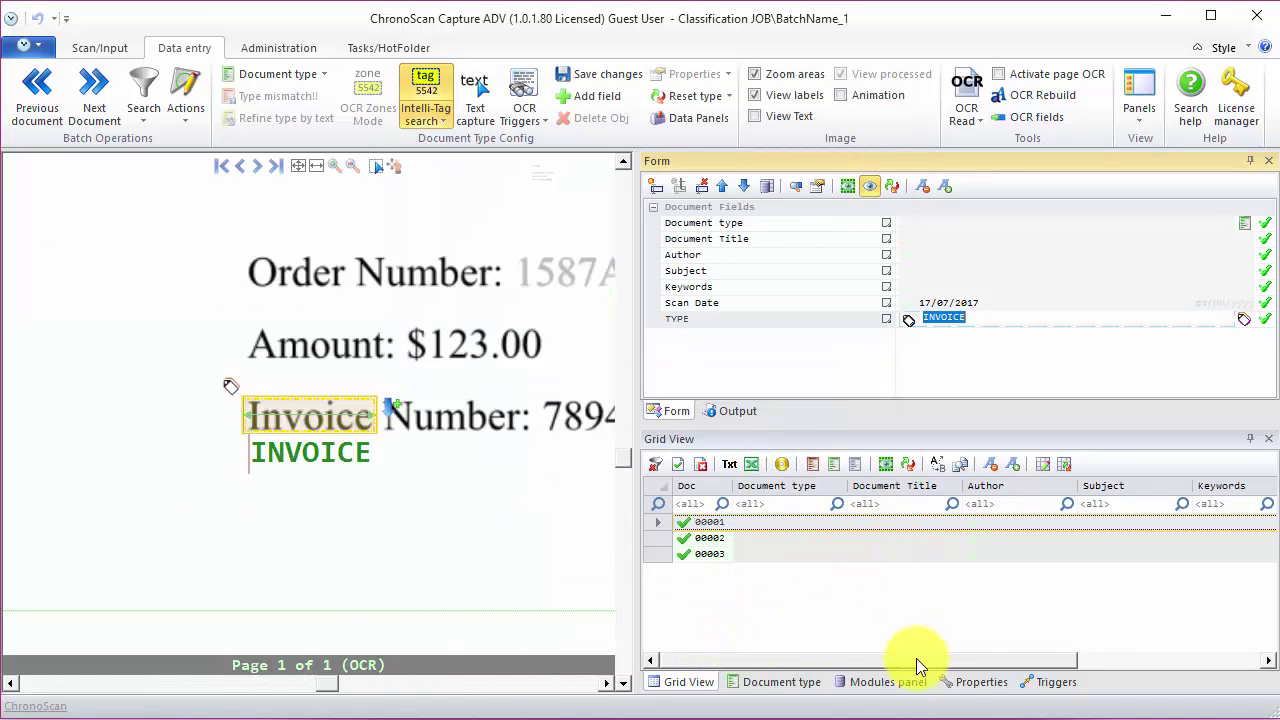
drag(916, 658, 1160, 656)
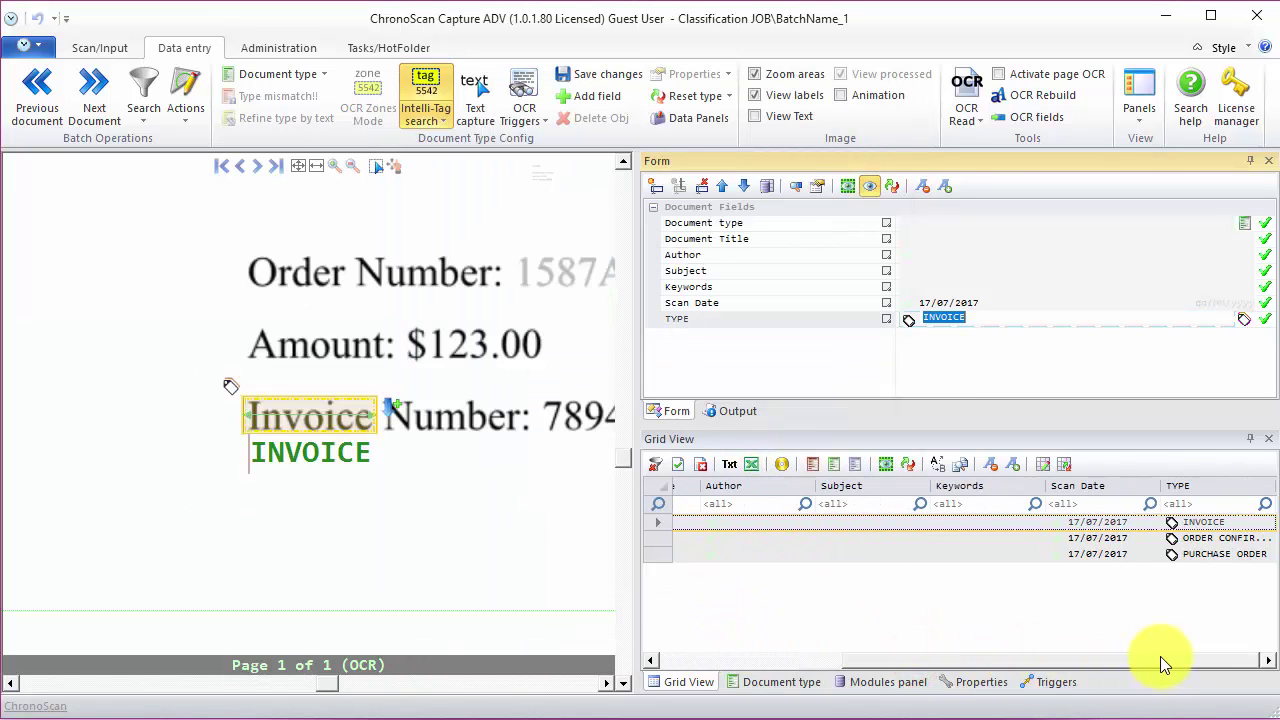
click(658, 522)
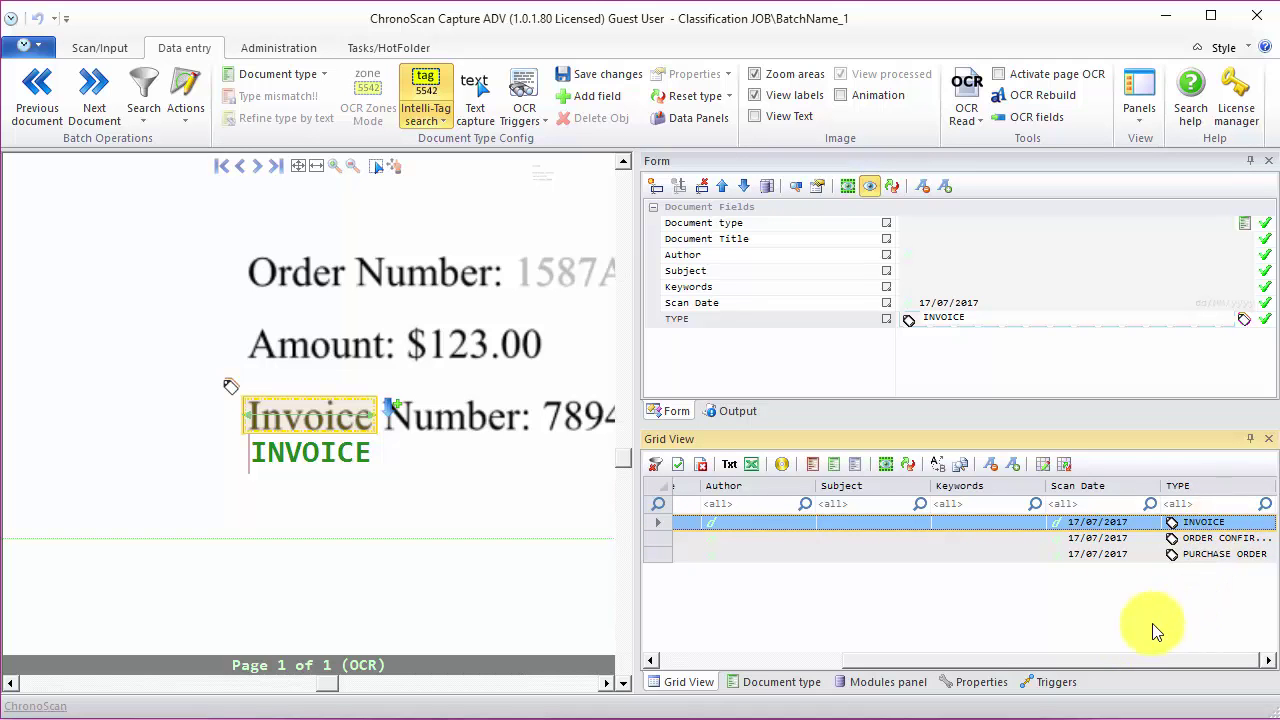
- In the classification batch's export settings, set the File System output directory to D:\Work\ChronoScan Tutorial Series\31 - M-Files Classification Job\INPUT\
click(112, 52)
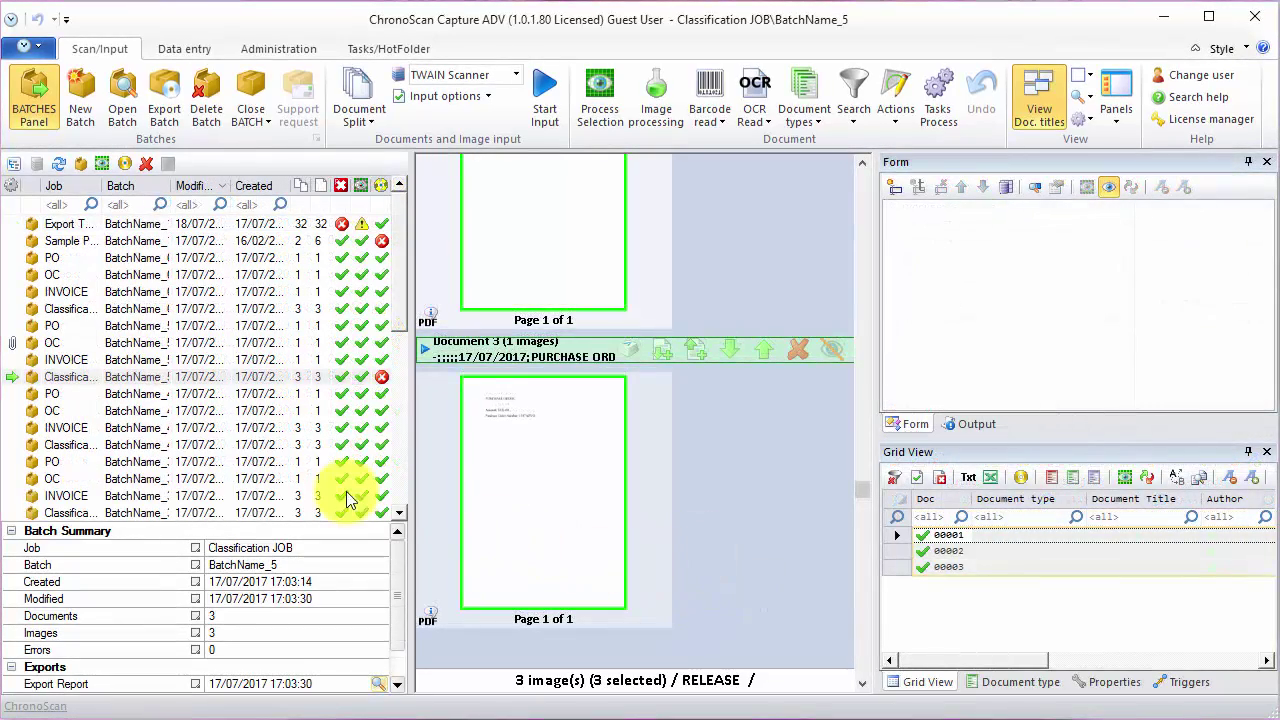
click(166, 115)
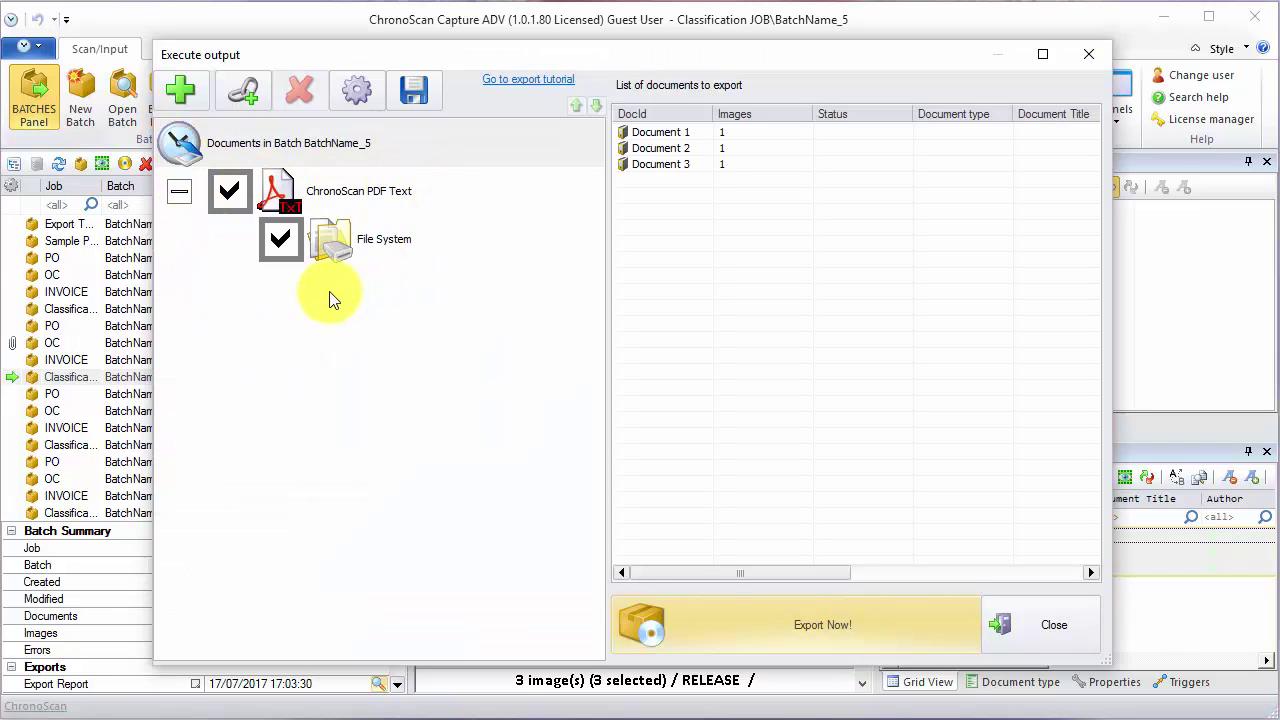
click(344, 252)
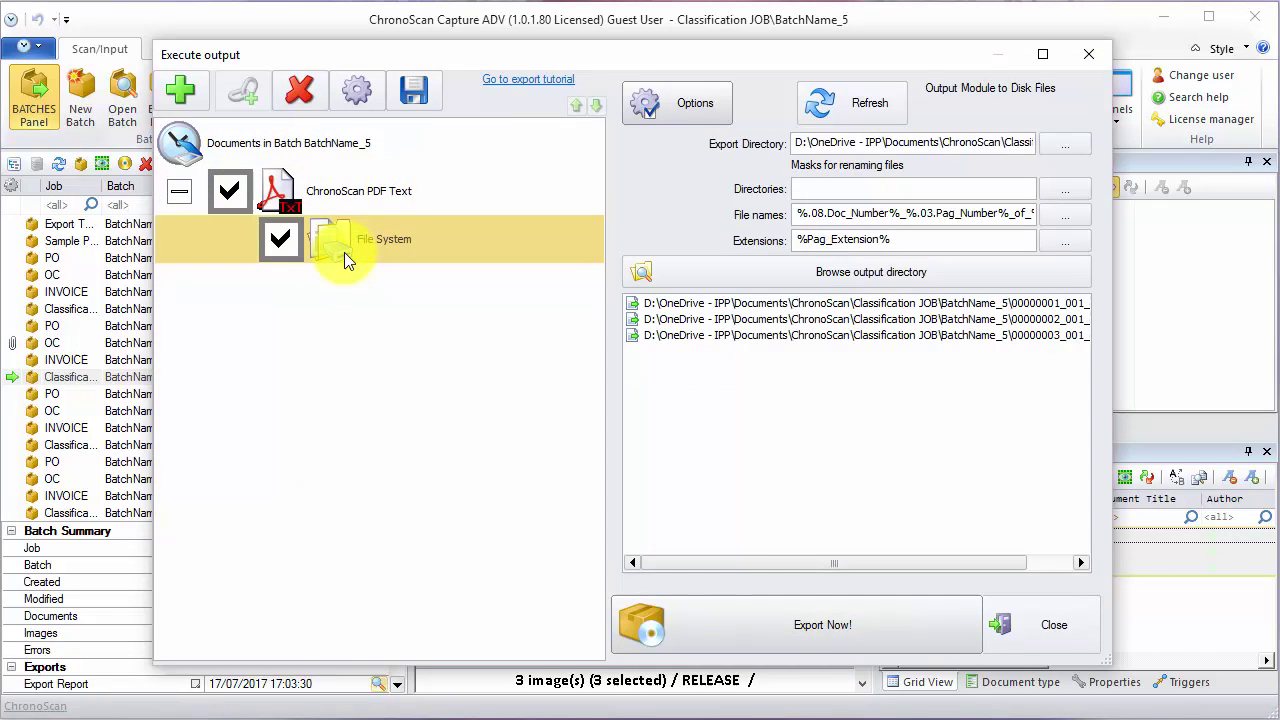
click(679, 106)
click(647, 242)
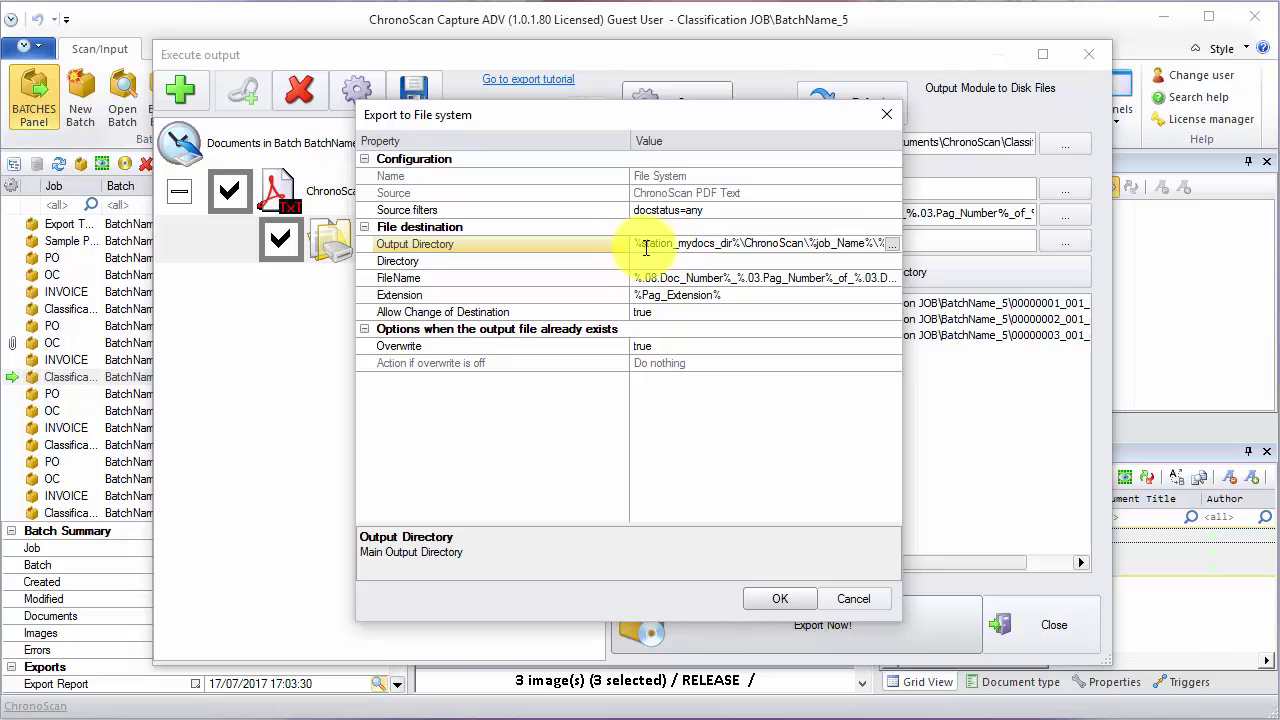
drag(638, 244, 971, 251)
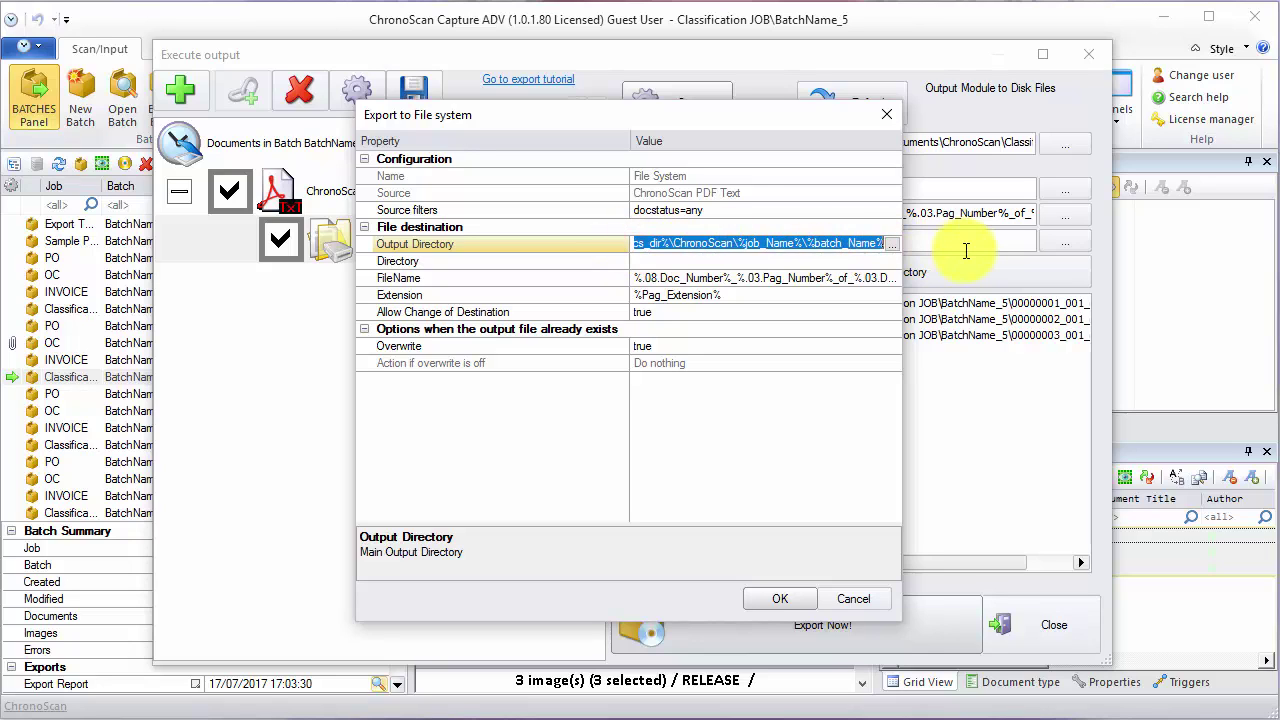
key(ctrl+v)
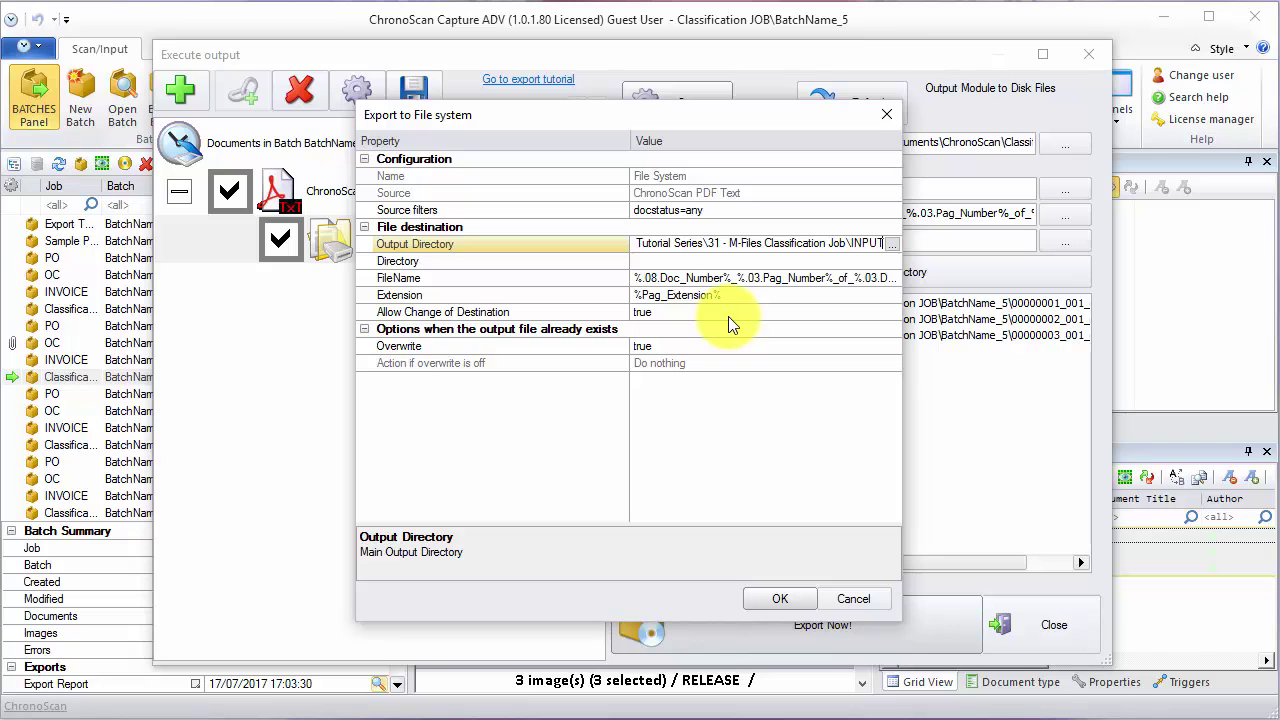
- Append the variable %docfield.TYPE% to the output directory path and check the previewed path
click(896, 240)
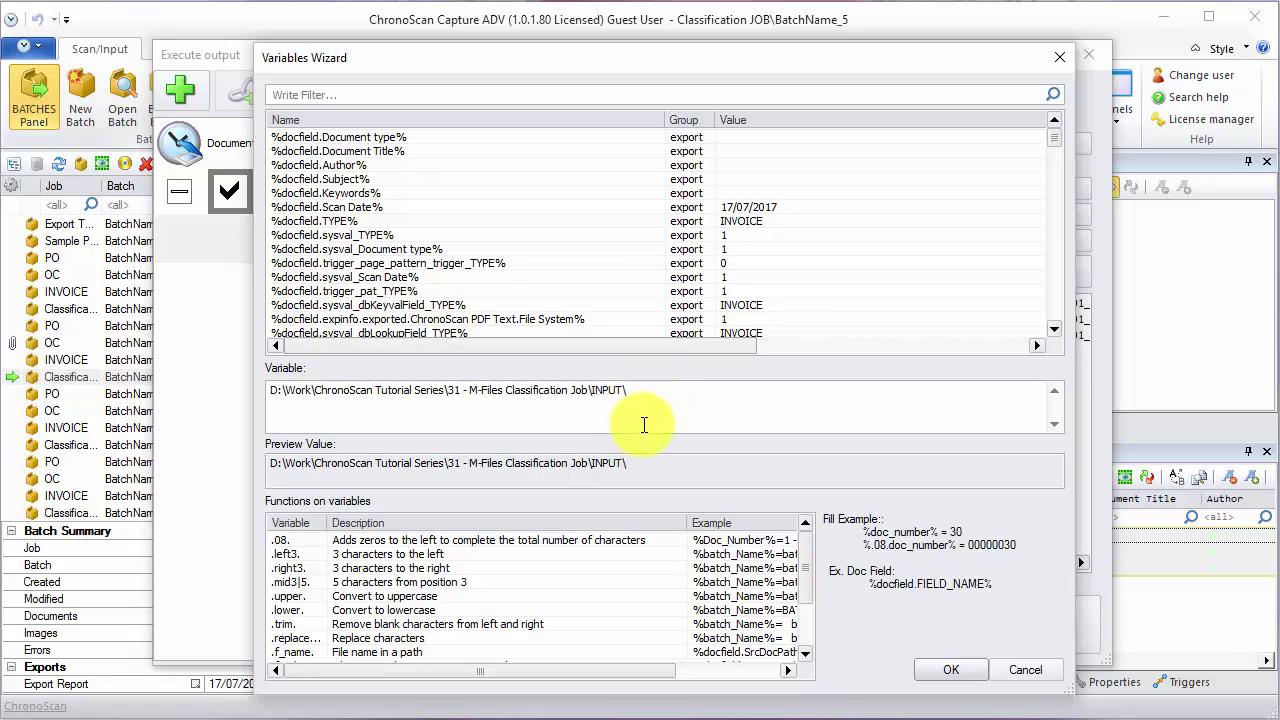
click(312, 221)
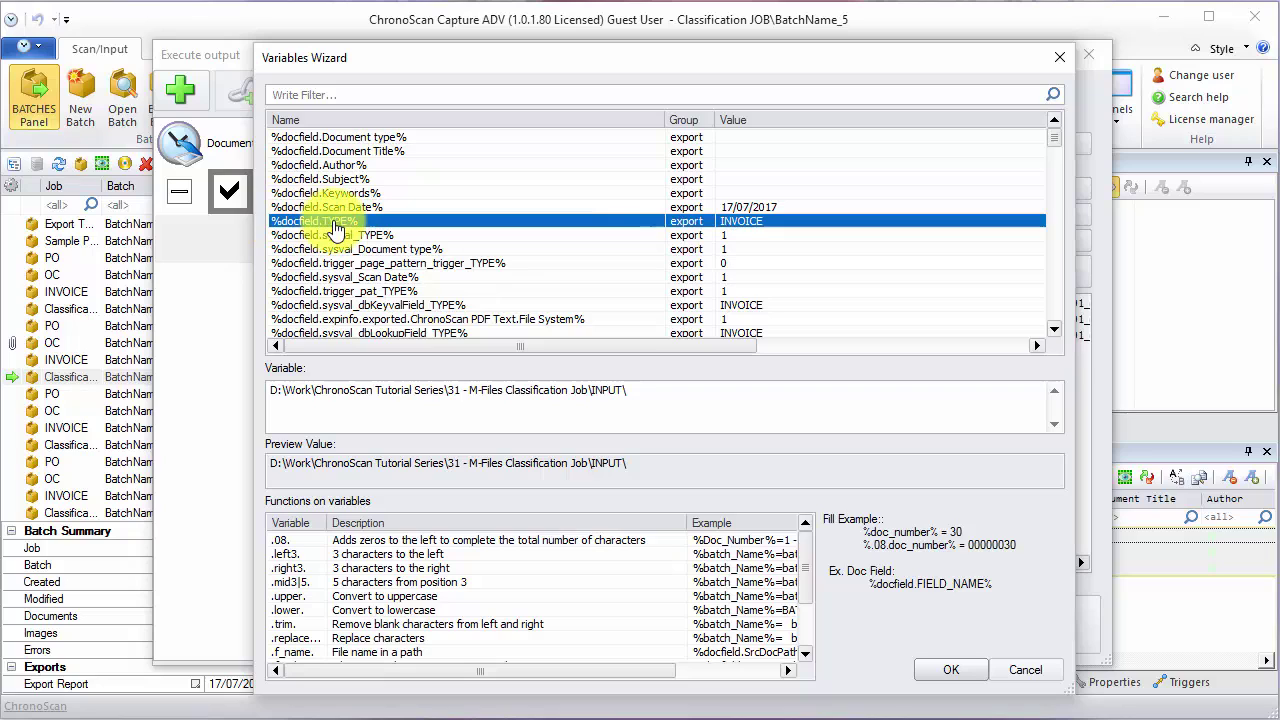
double_click(334, 224)
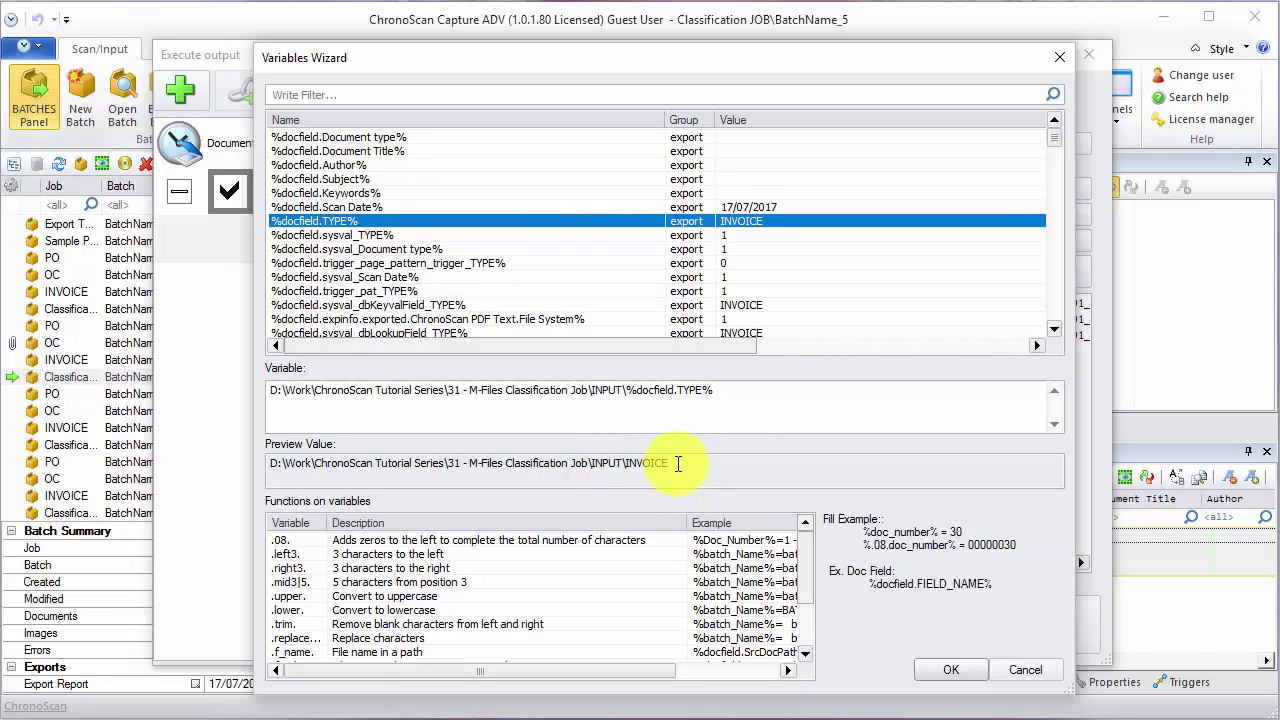
drag(677, 463, 289, 452)
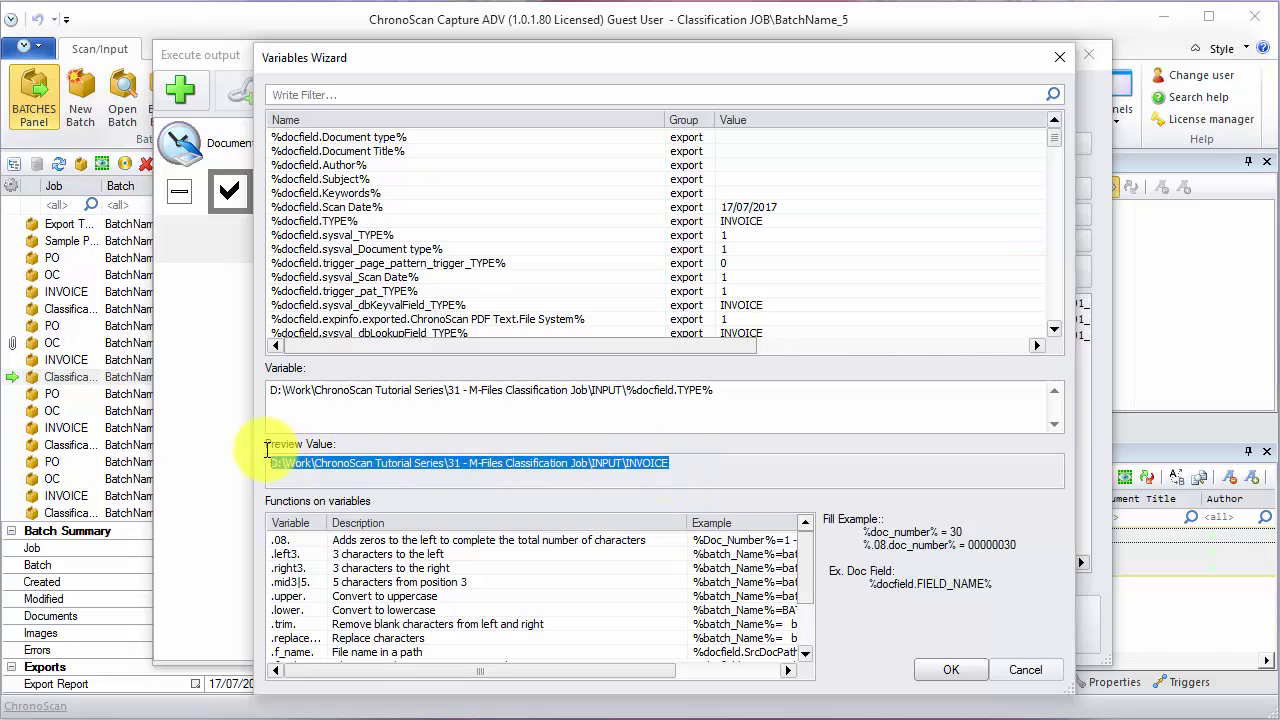
click(677, 463)
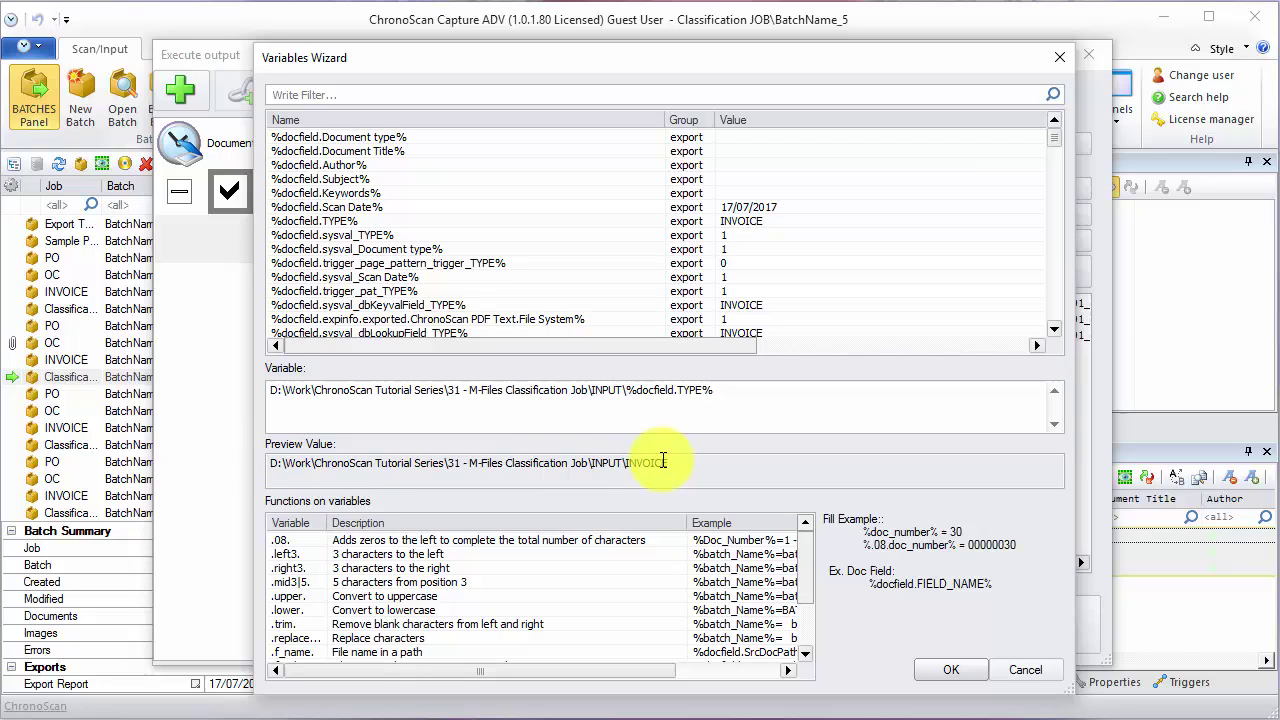
drag(669, 460, 622, 462)
click(938, 670)
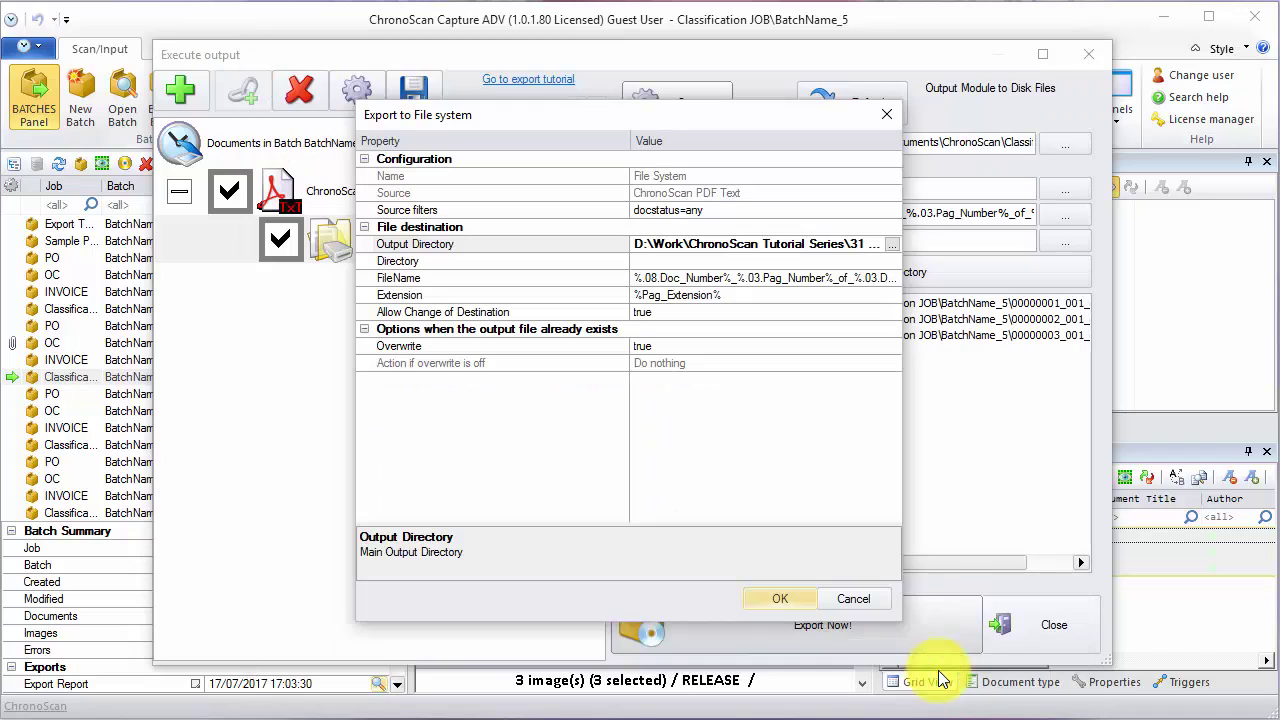
- Accept the file system options, then save the export configuration and close it
click(770, 598)
click(412, 89)
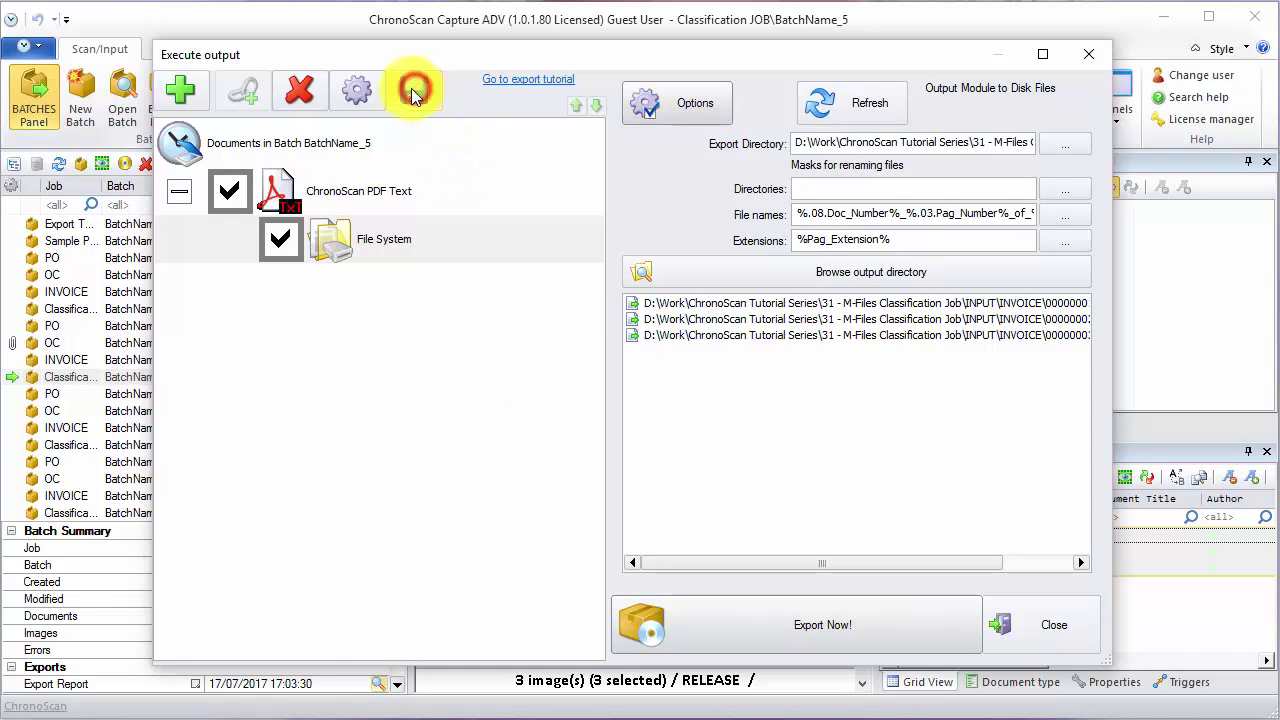
click(1034, 607)
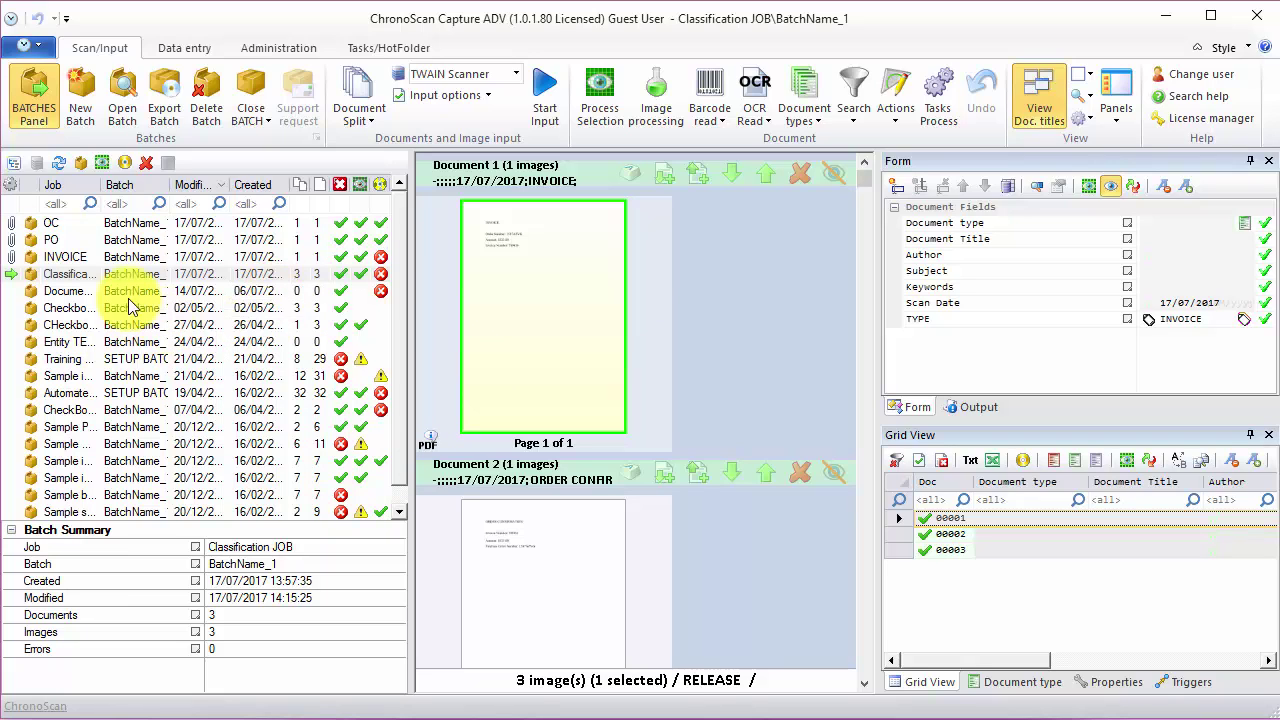
- Open the INVOICE batch and add an export output in ChronoScan PDF Text format with M-FILES as the destination
click(60, 256)
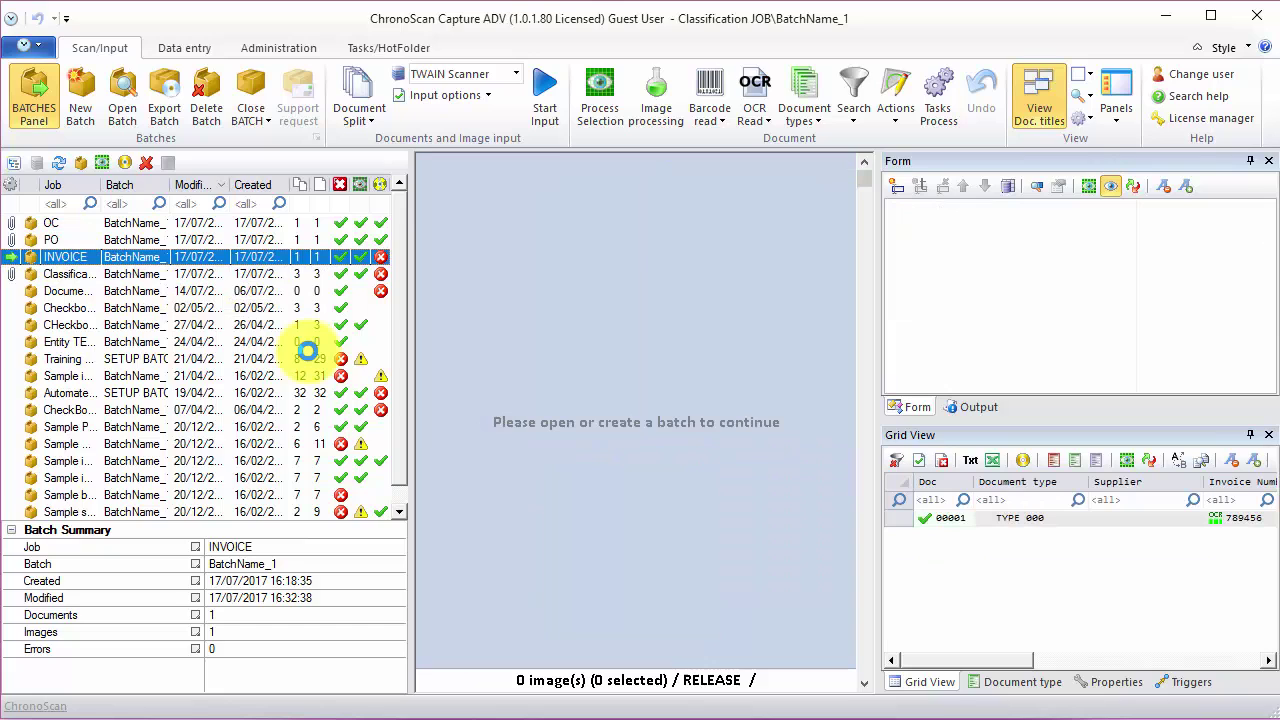
click(507, 305)
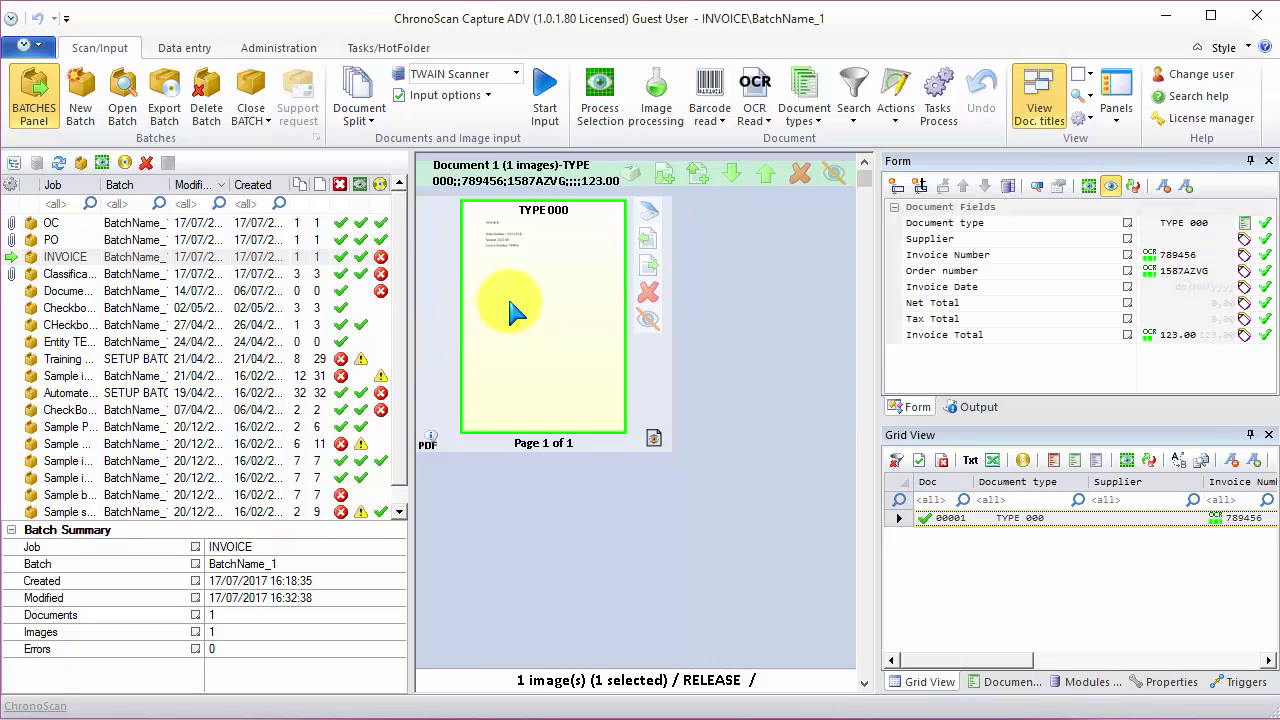
click(166, 98)
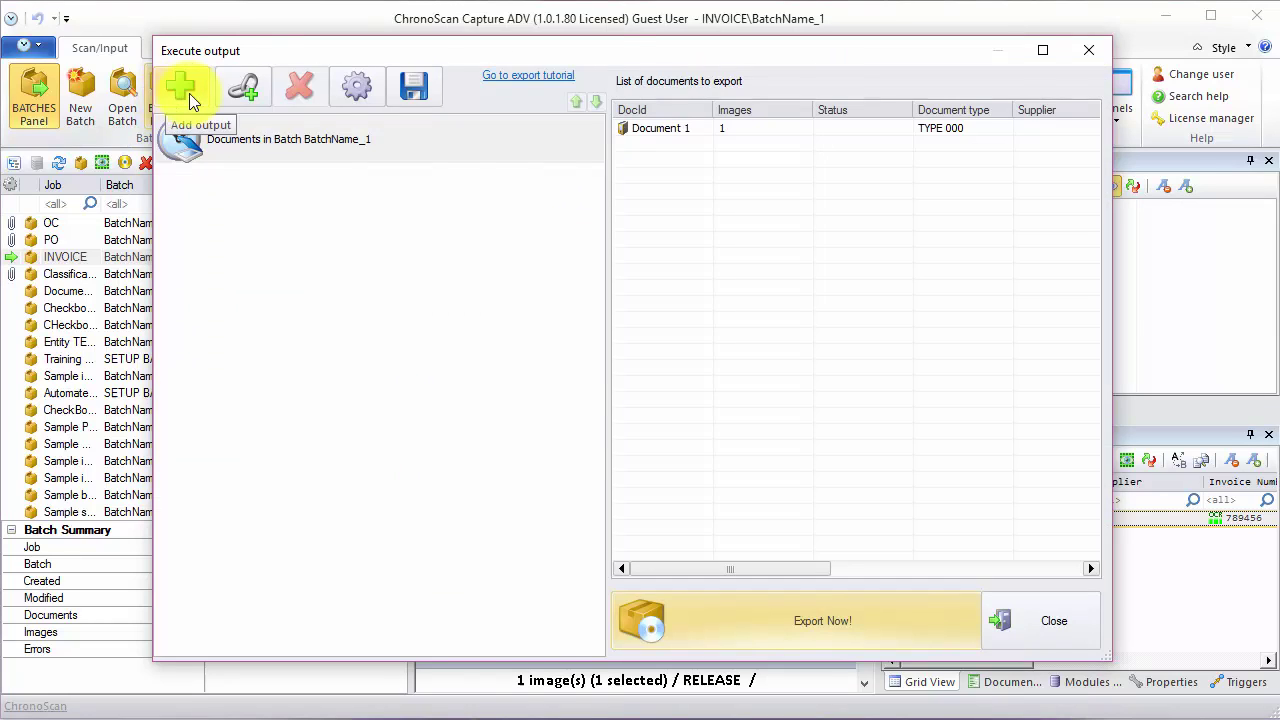
click(189, 93)
click(157, 117)
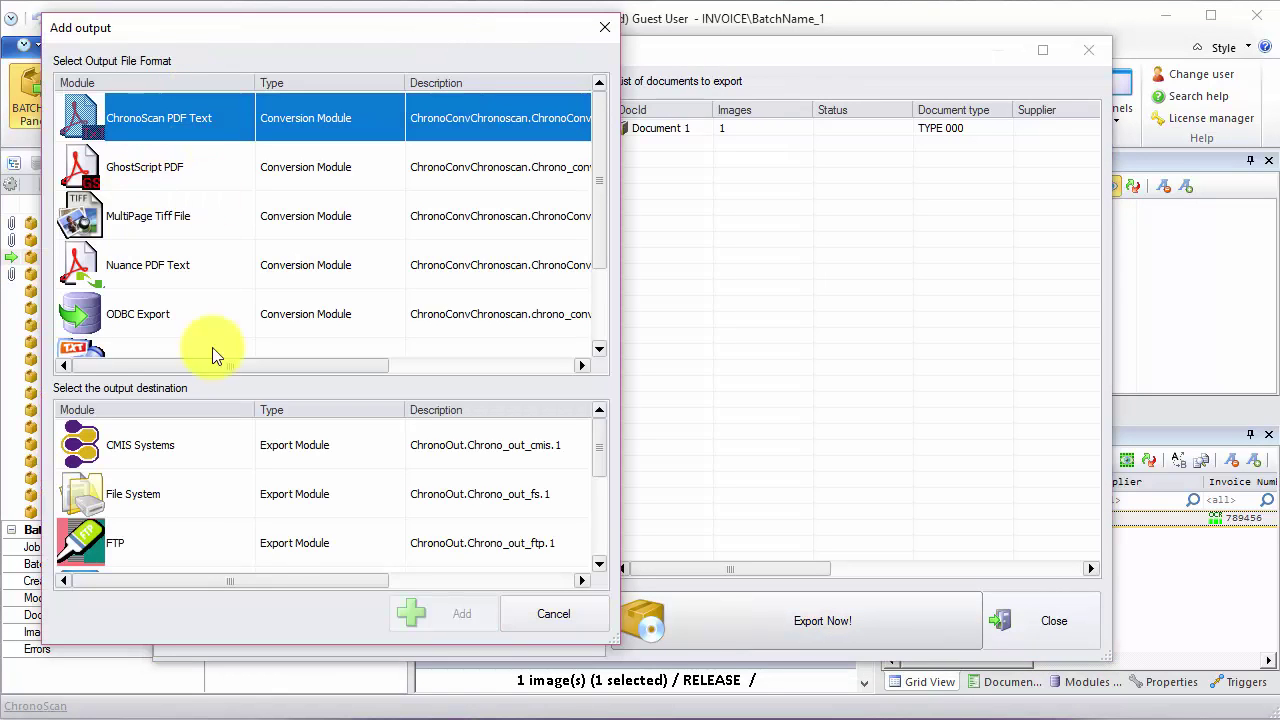
scroll(80, 465, down, 3)
click(130, 445)
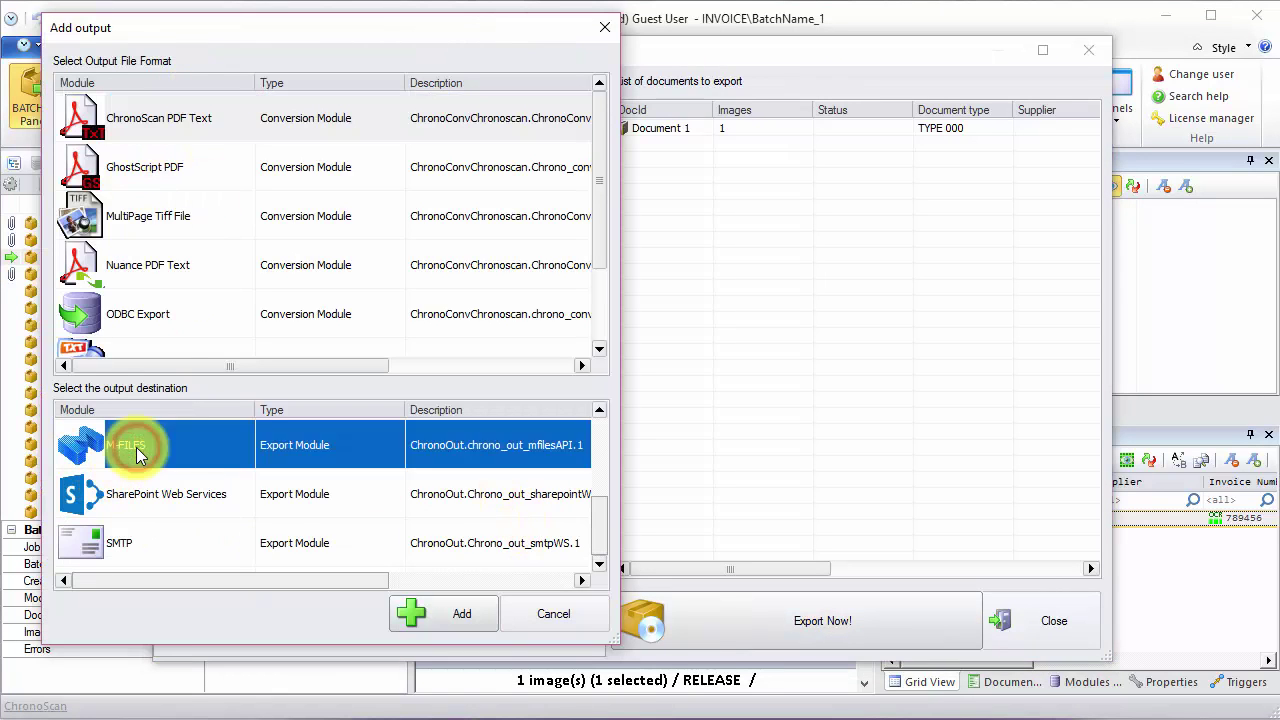
click(440, 612)
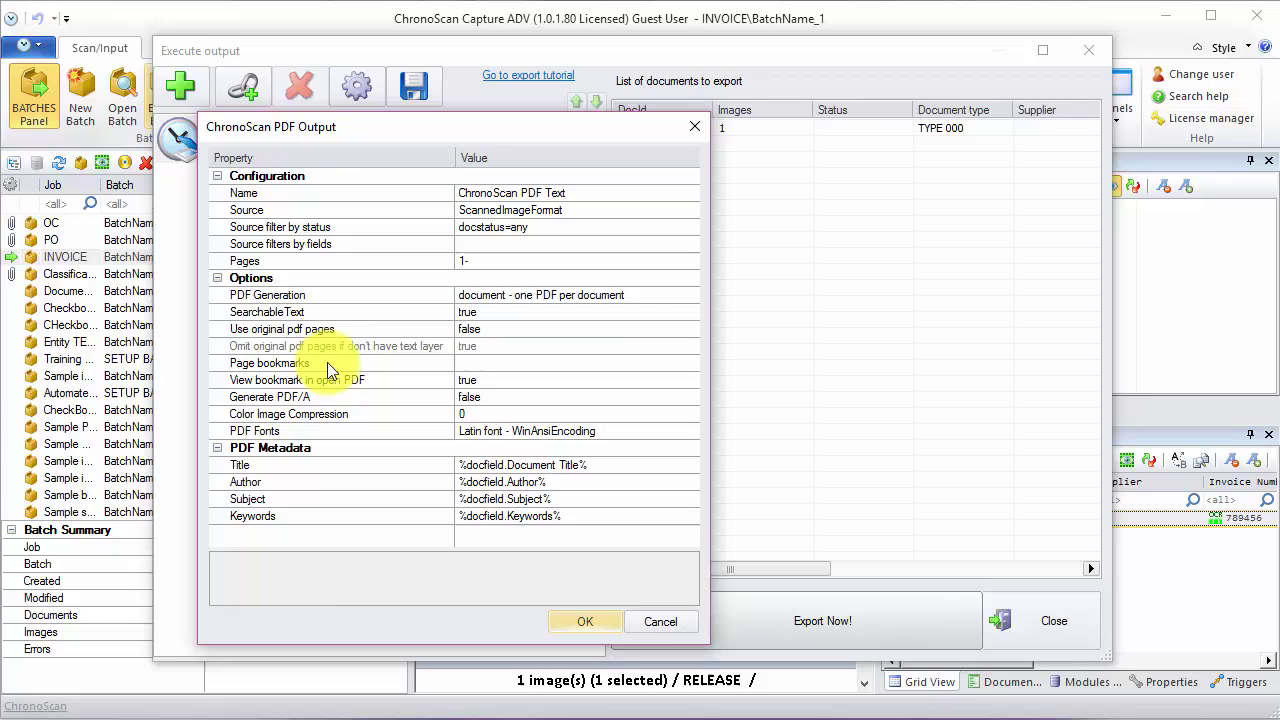
- Set the PDF output to use the original PDF pages and accept the PDF options
click(395, 330)
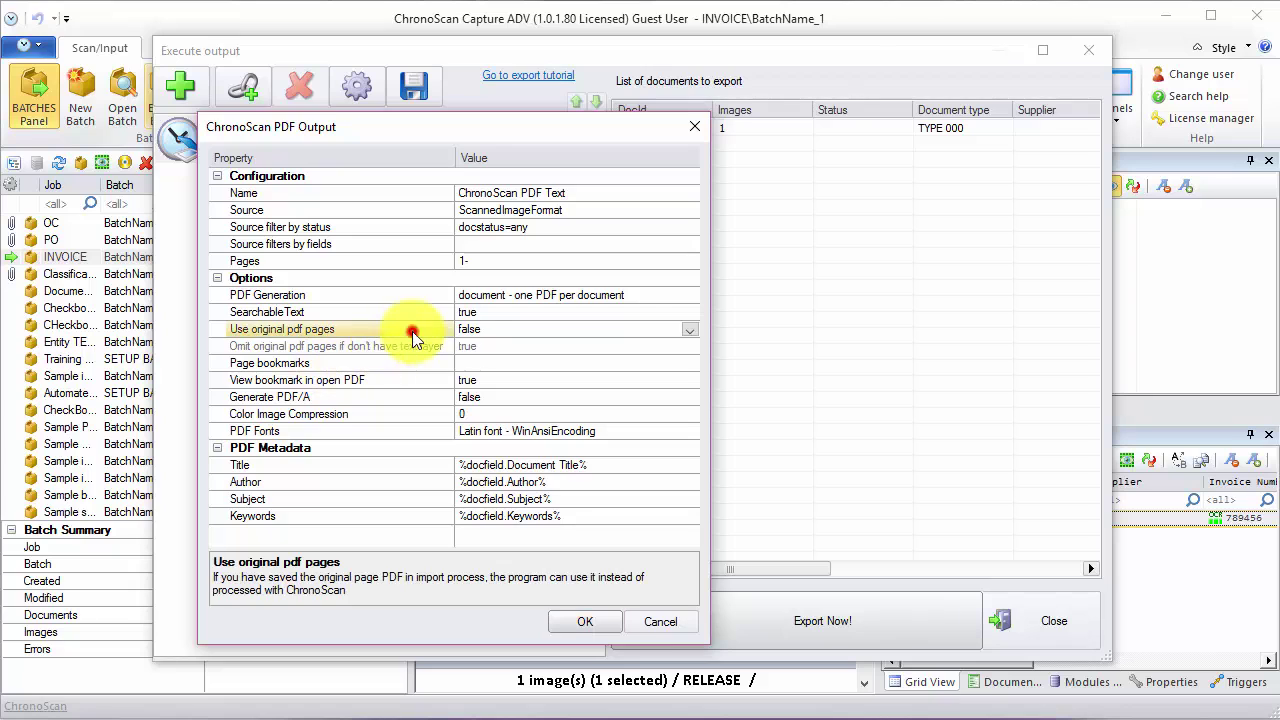
click(688, 330)
click(540, 352)
click(480, 414)
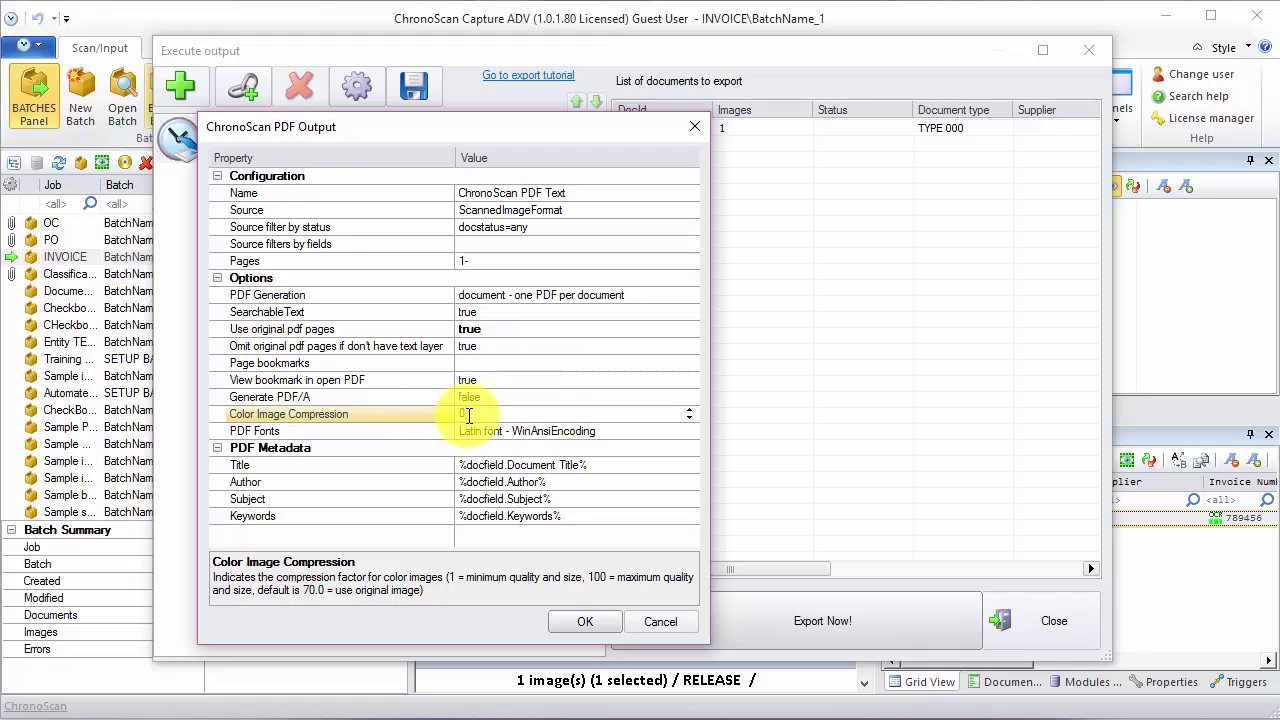
click(580, 624)
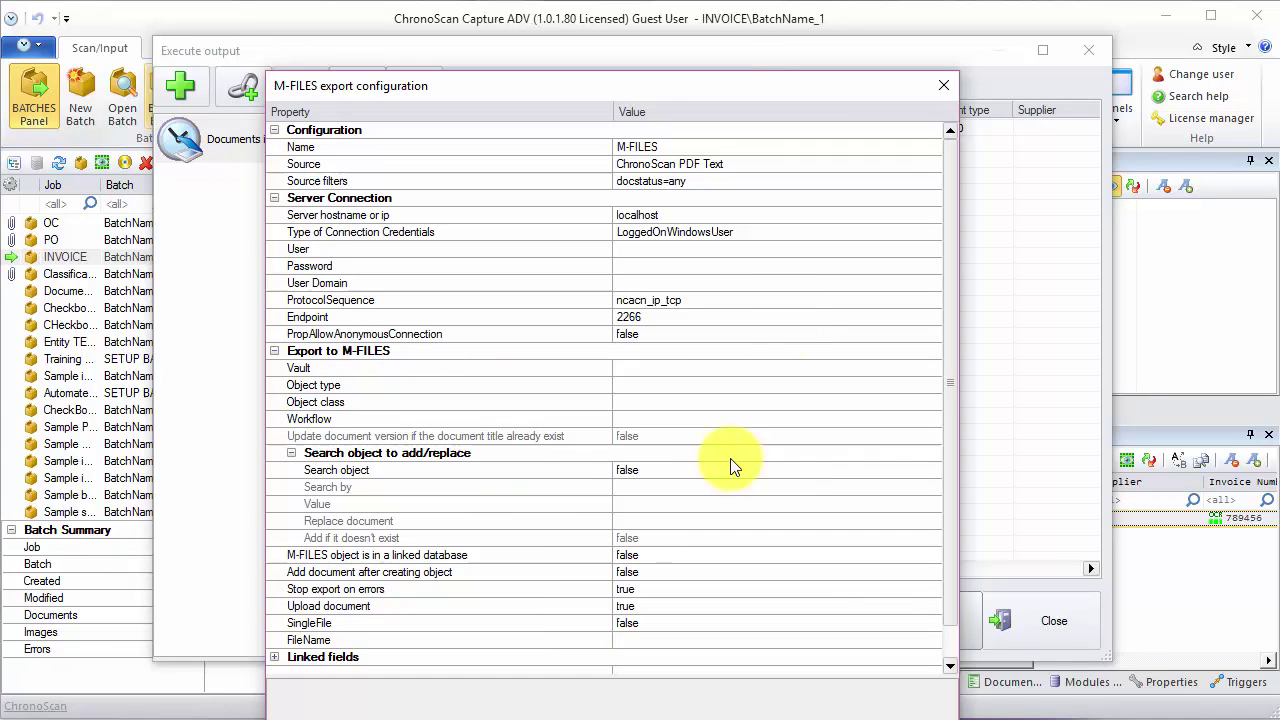
- Connect the export to the M-FILES server on localhost and choose the vault Document Classification Tutorial
drag(704, 87, 673, 28)
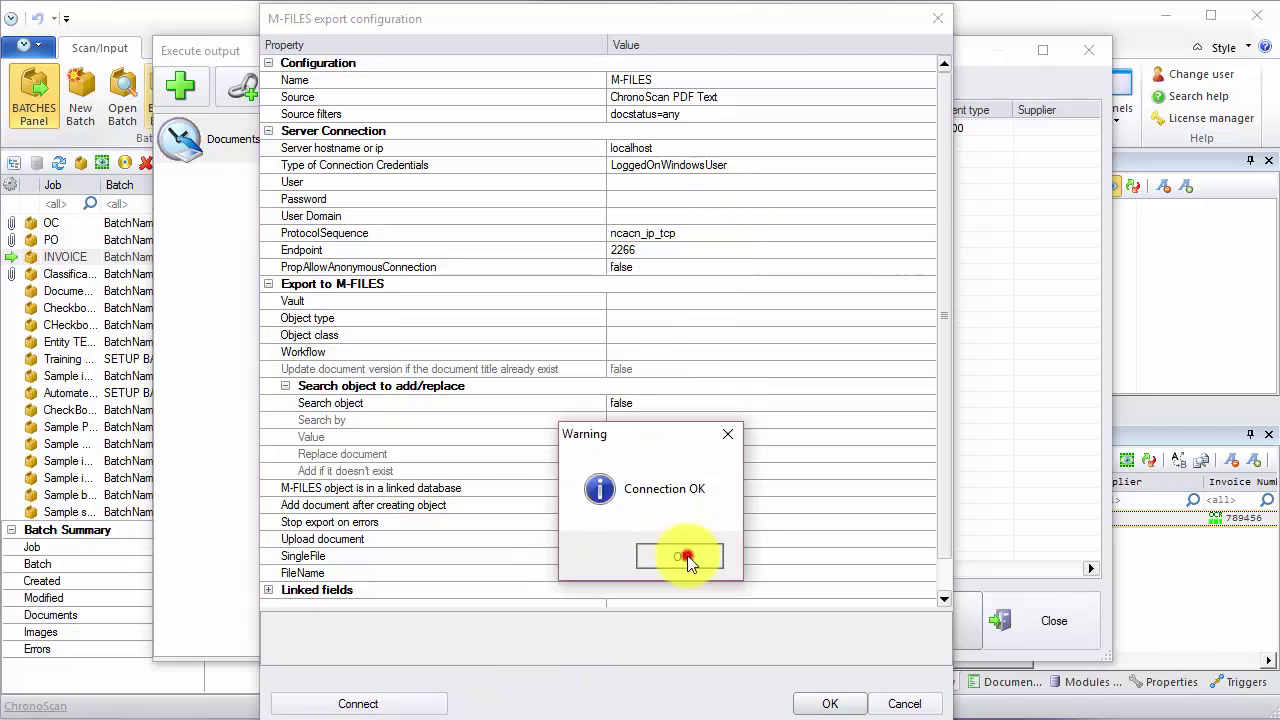
click(687, 555)
click(772, 301)
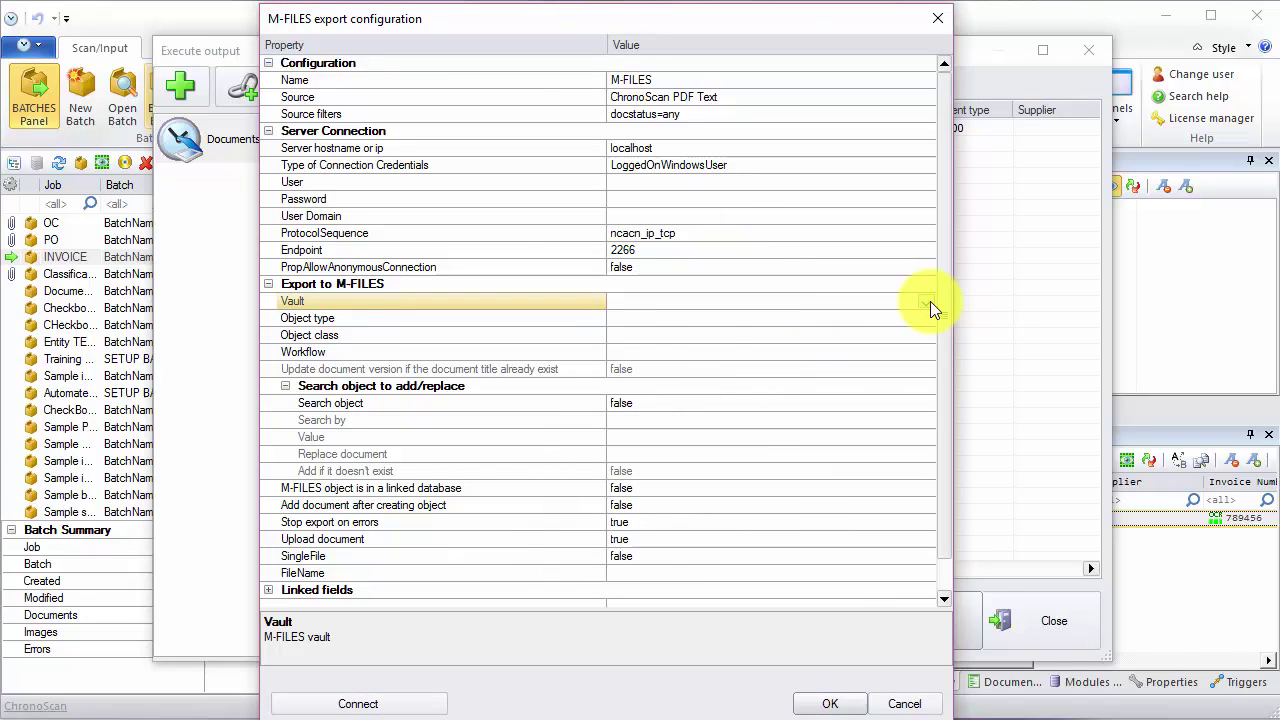
click(930, 301)
click(775, 352)
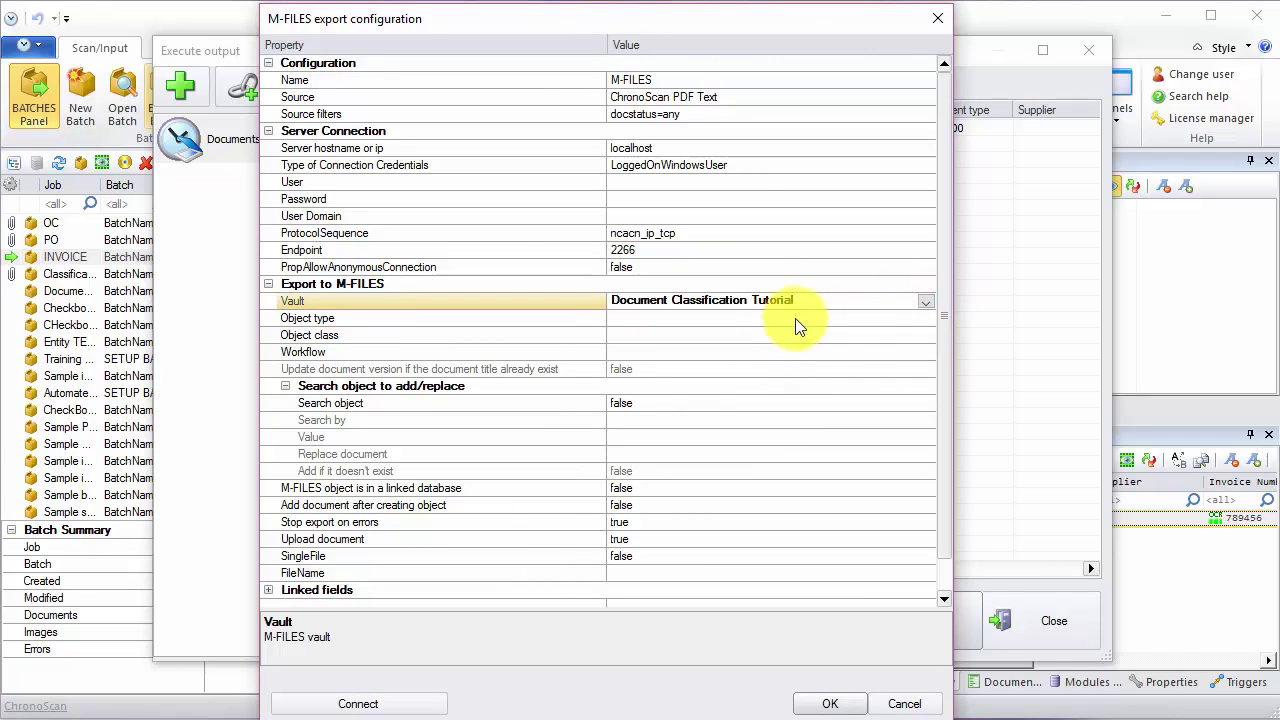
- Set the M-FILES object type to [0]Document and the object class to [4]Invoice, and connect to the server again
click(800, 318)
click(927, 317)
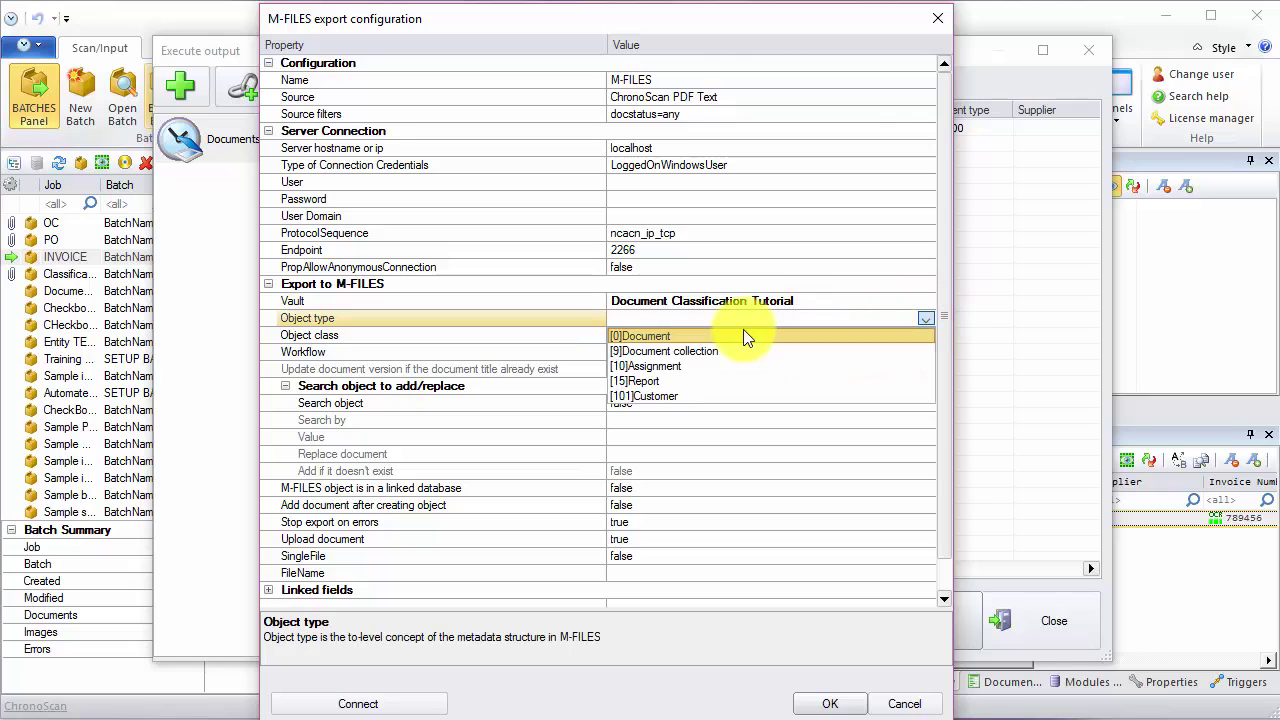
click(743, 336)
click(920, 337)
click(919, 340)
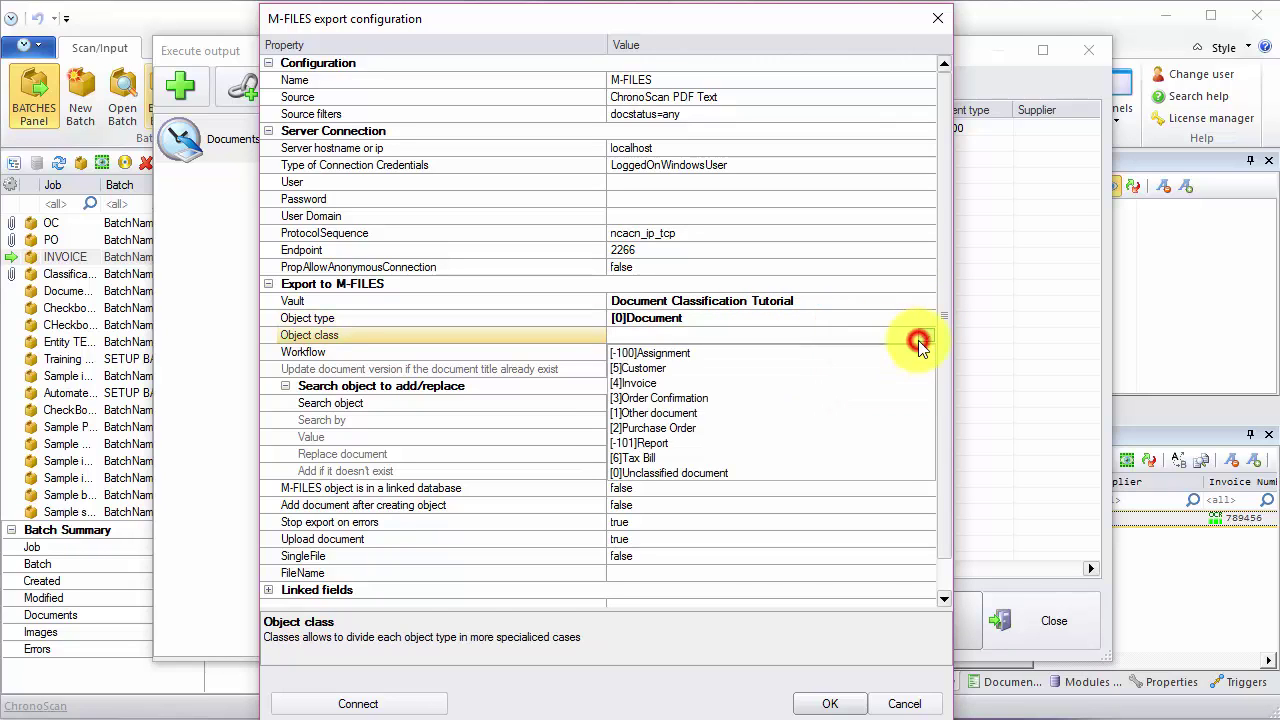
click(702, 383)
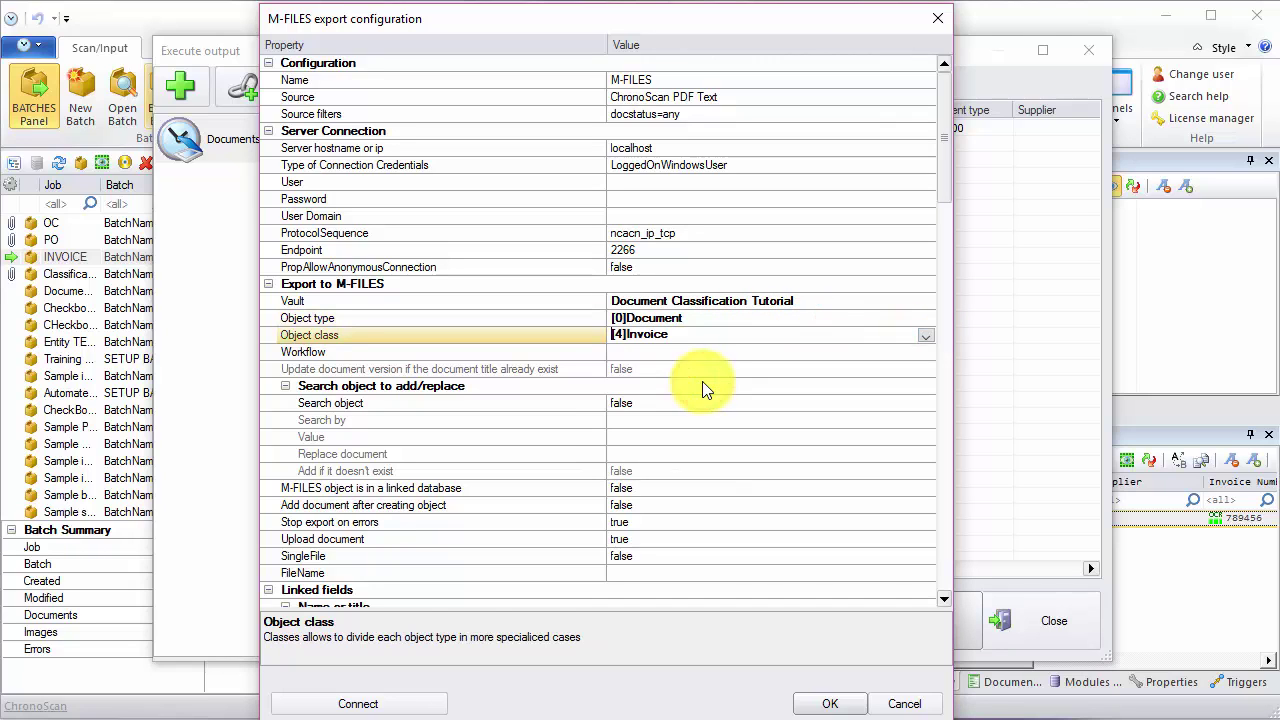
click(362, 701)
click(694, 557)
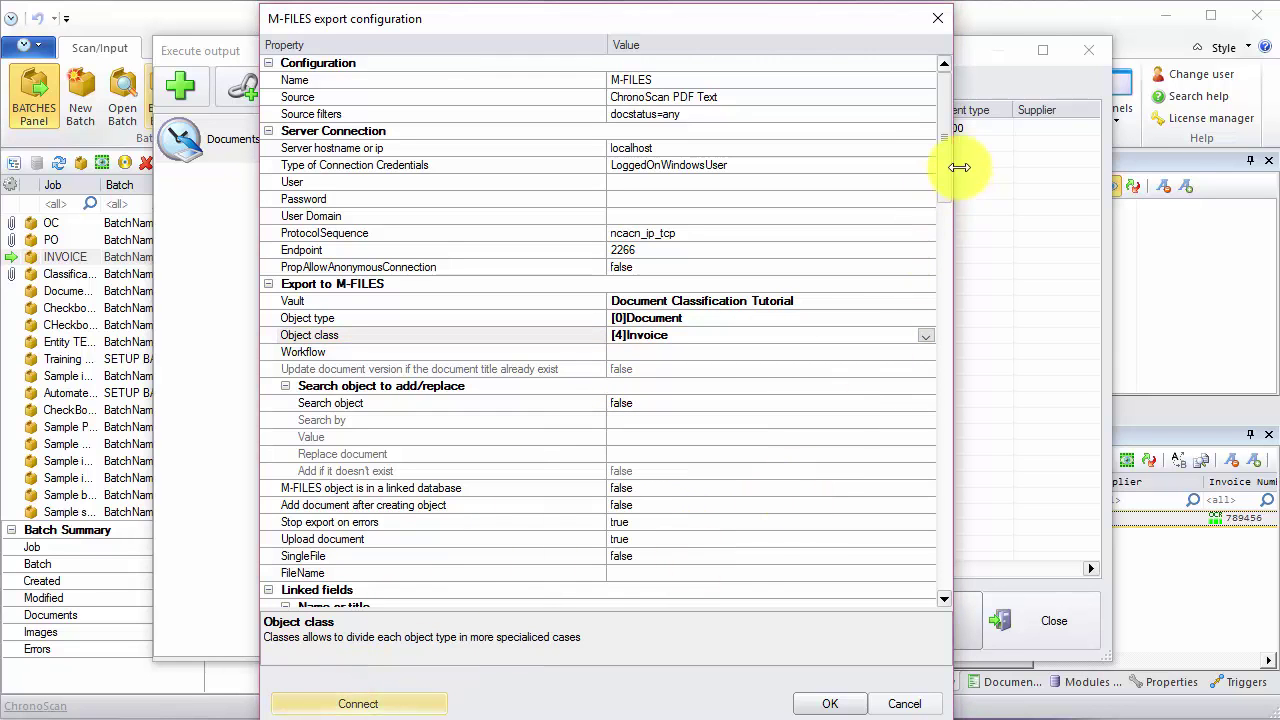
- Set the SingleFile option of the M-FILES export to true
drag(949, 151, 951, 206)
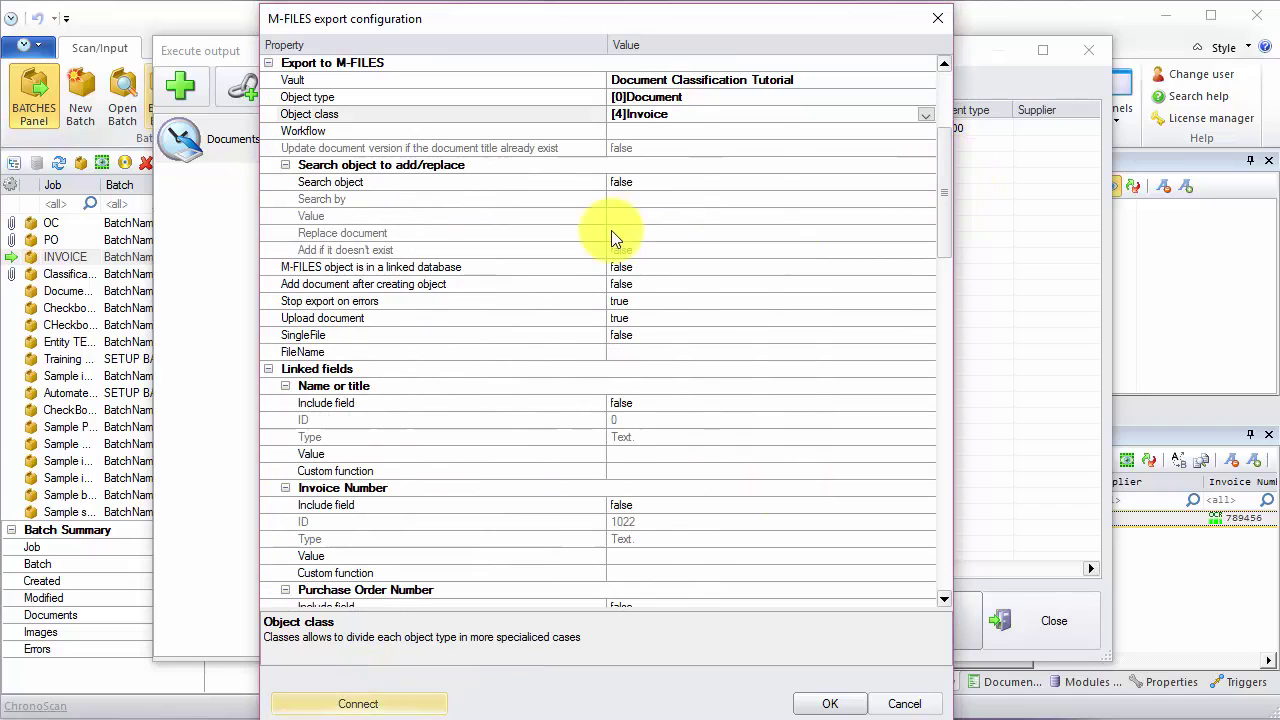
click(386, 336)
click(927, 336)
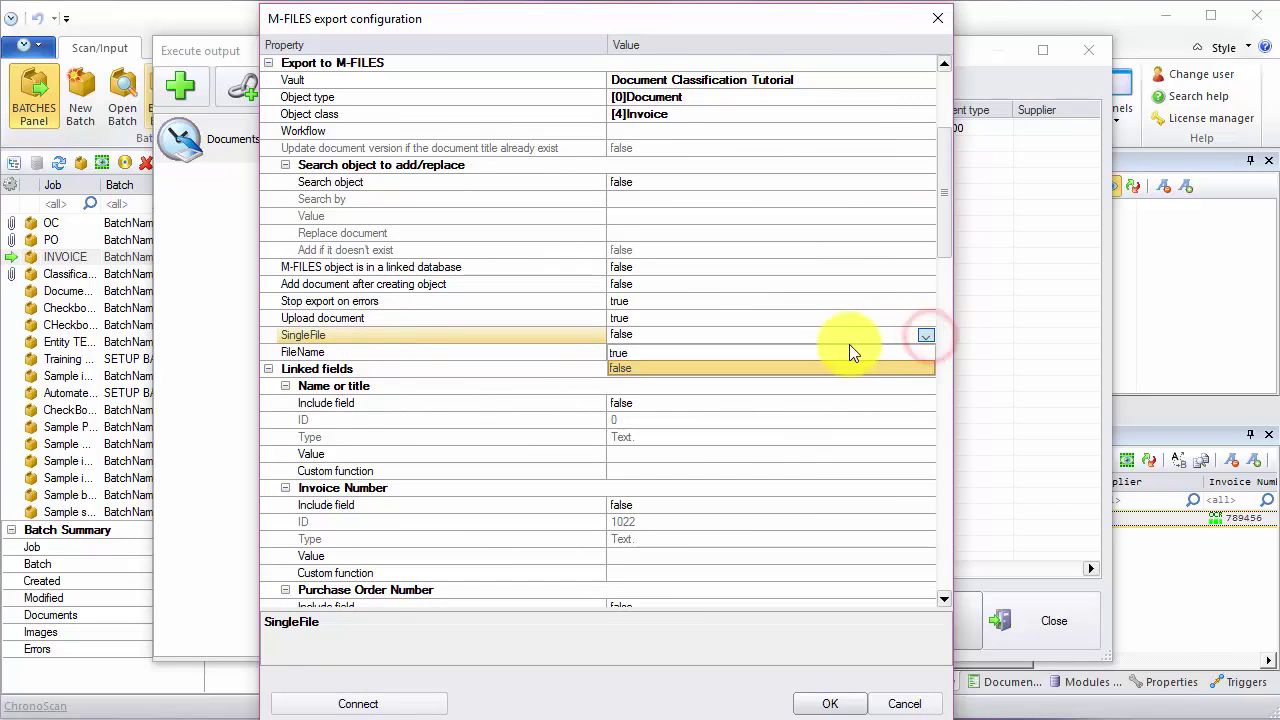
click(790, 353)
- Include the Name or title field in the M-FILES export and set its value to %docfield.Document type%
click(715, 402)
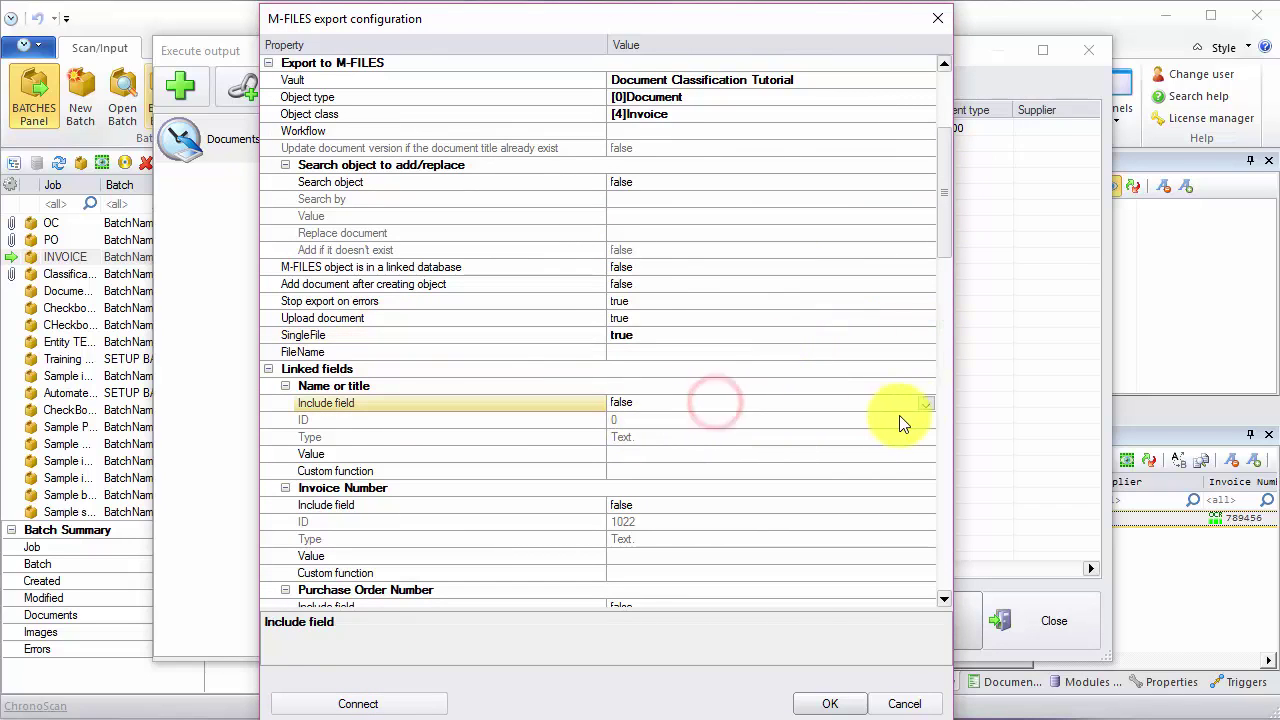
click(926, 403)
click(846, 419)
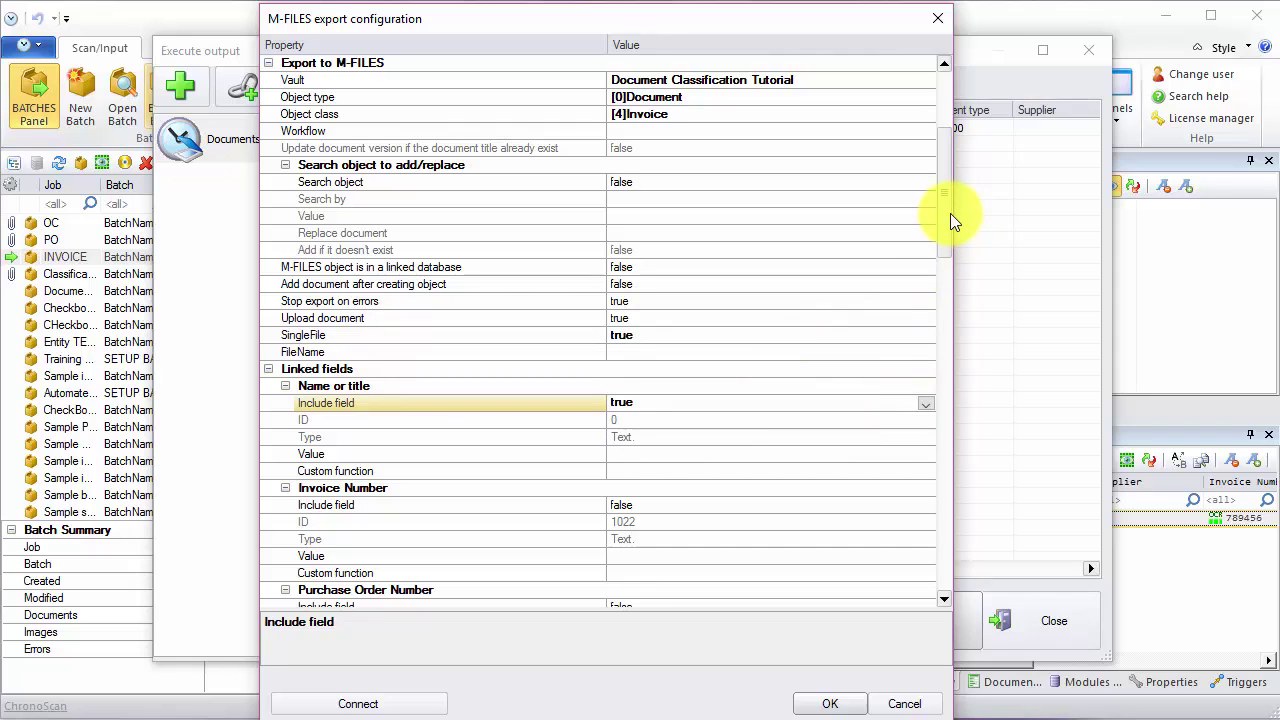
drag(950, 213, 948, 248)
click(765, 318)
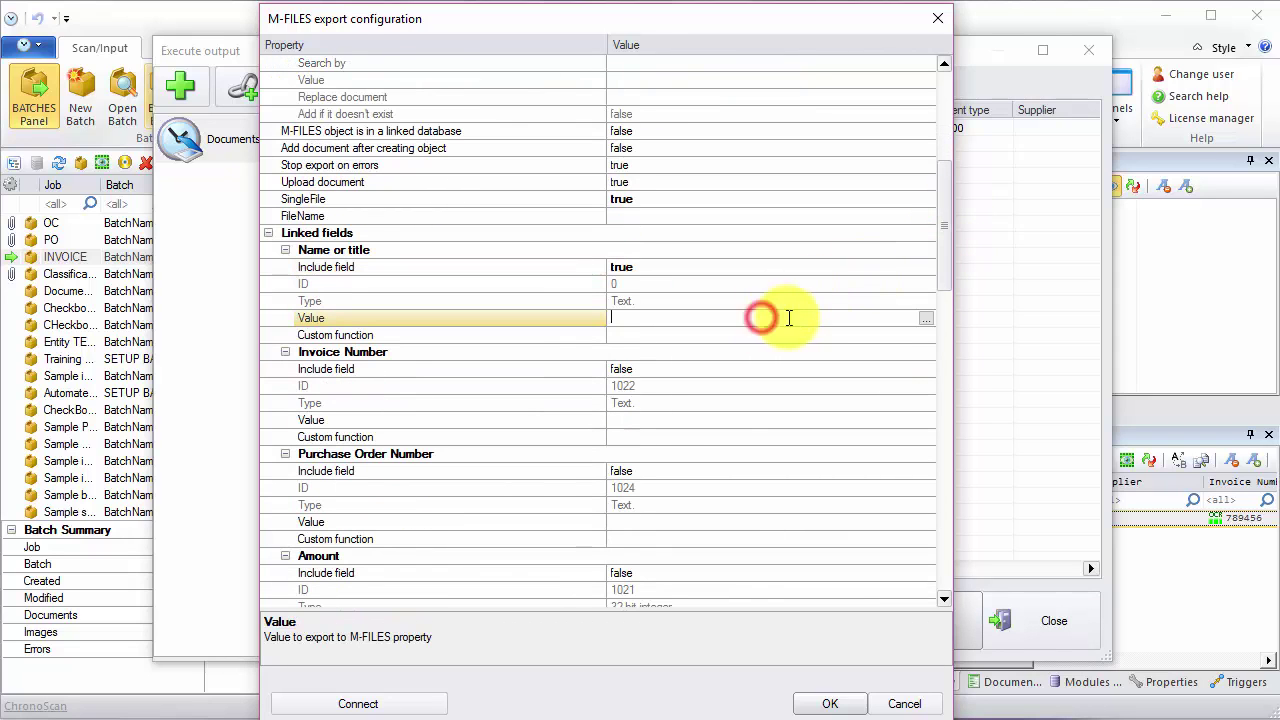
click(924, 318)
click(151, 318)
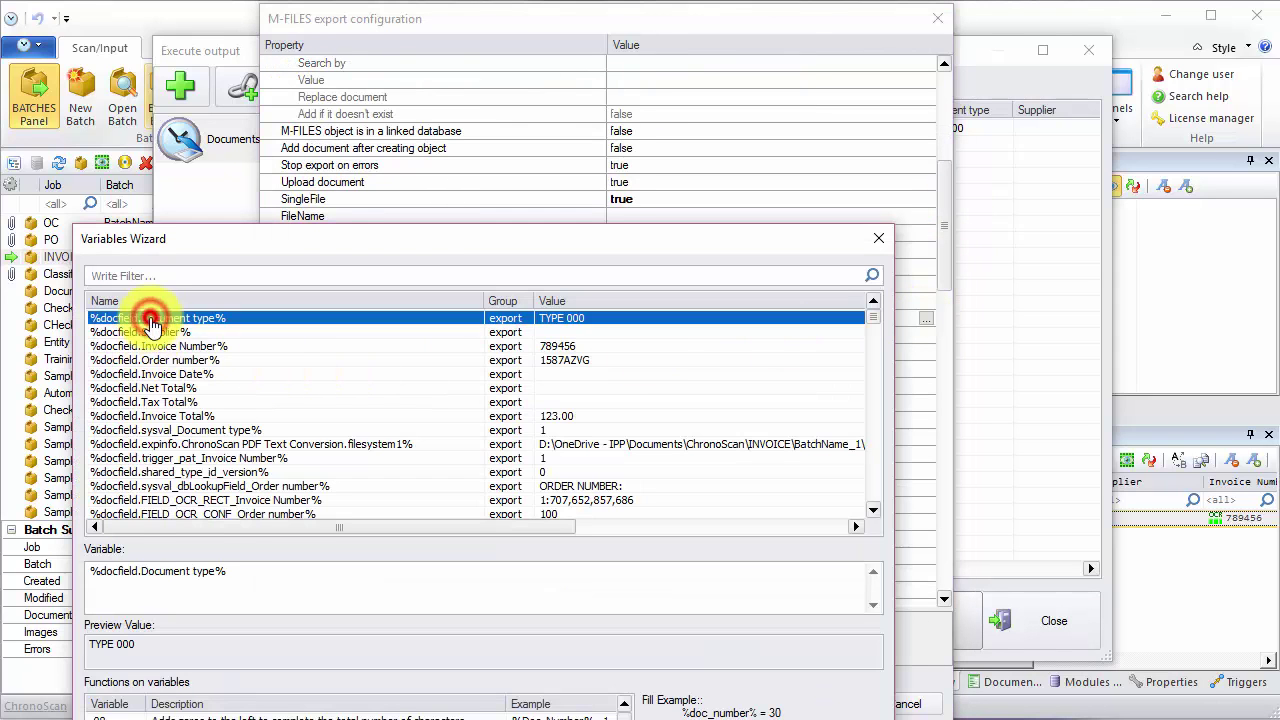
drag(531, 247, 711, 66)
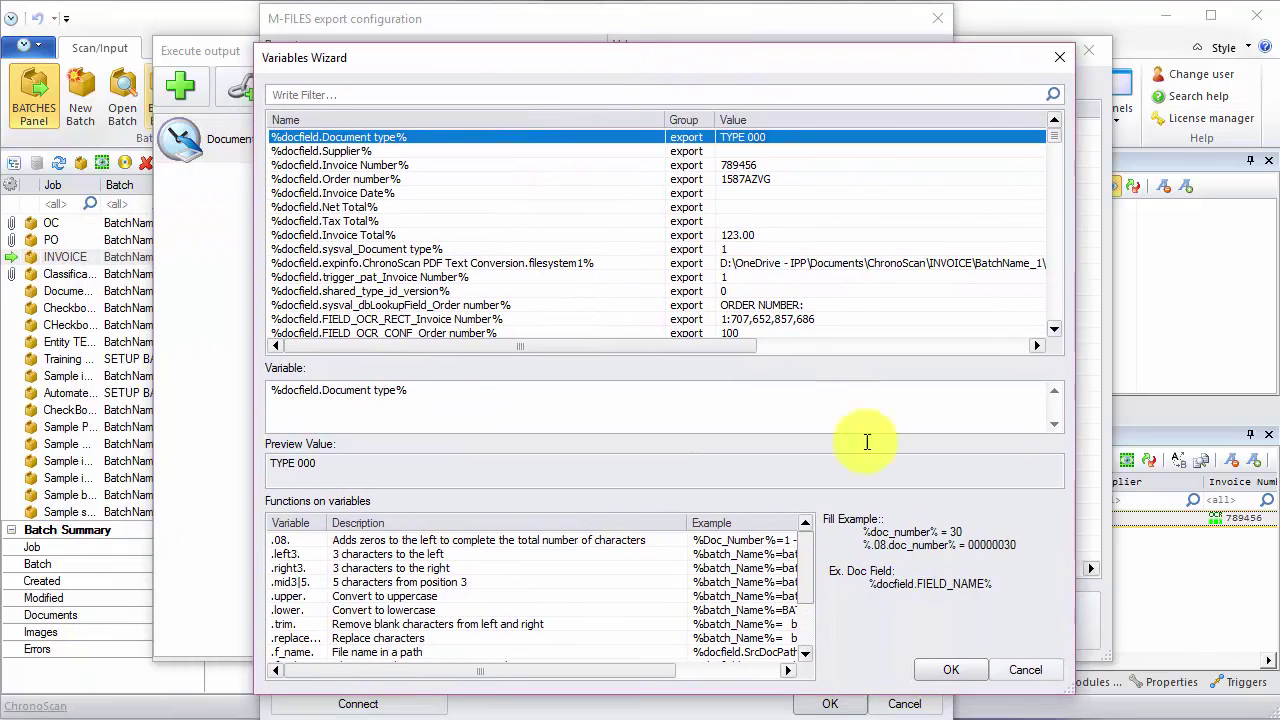
click(940, 672)
- Accept the M-FILES export configuration with its linked fields, save the output setup and close it
scroll(908, 634, down, 3)
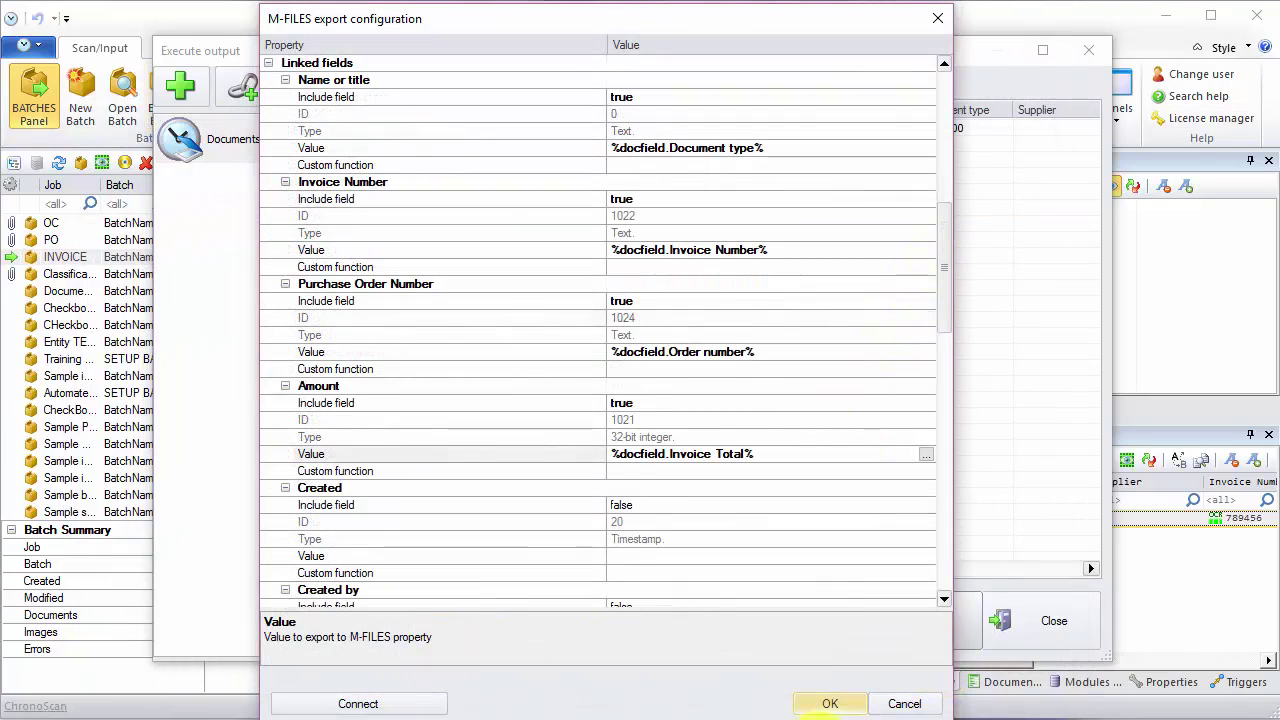
click(825, 704)
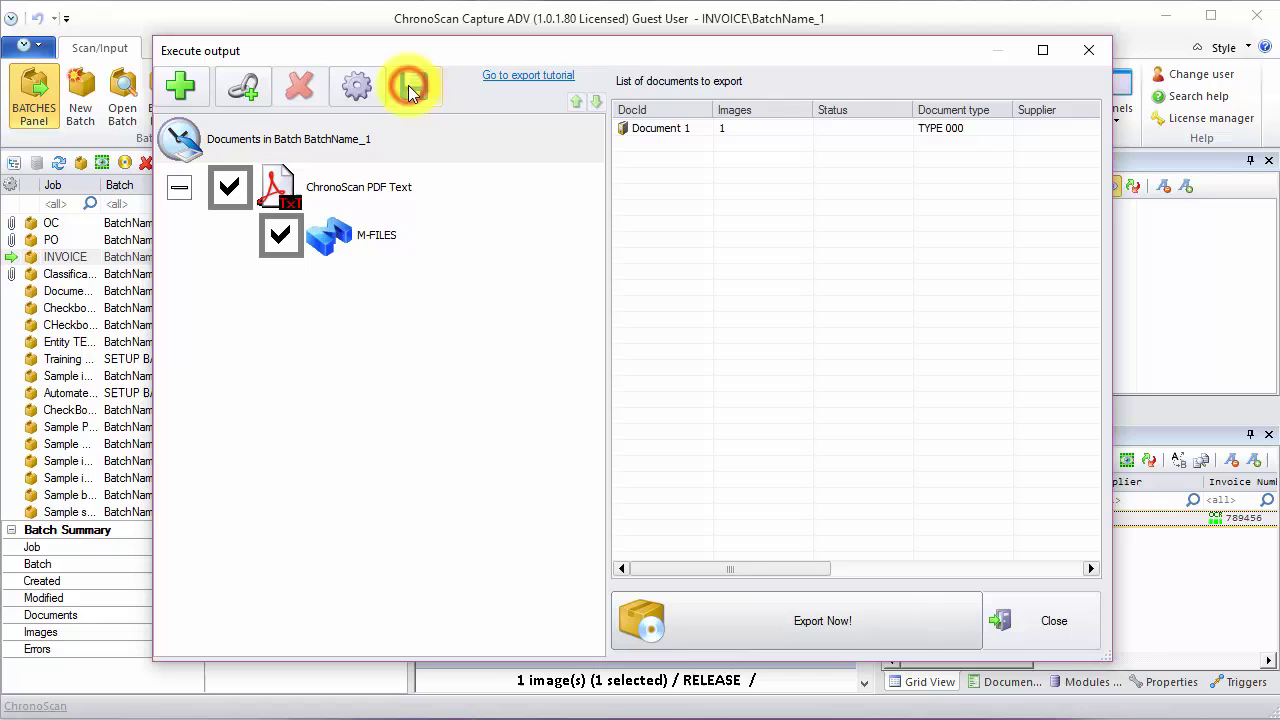
click(1037, 606)
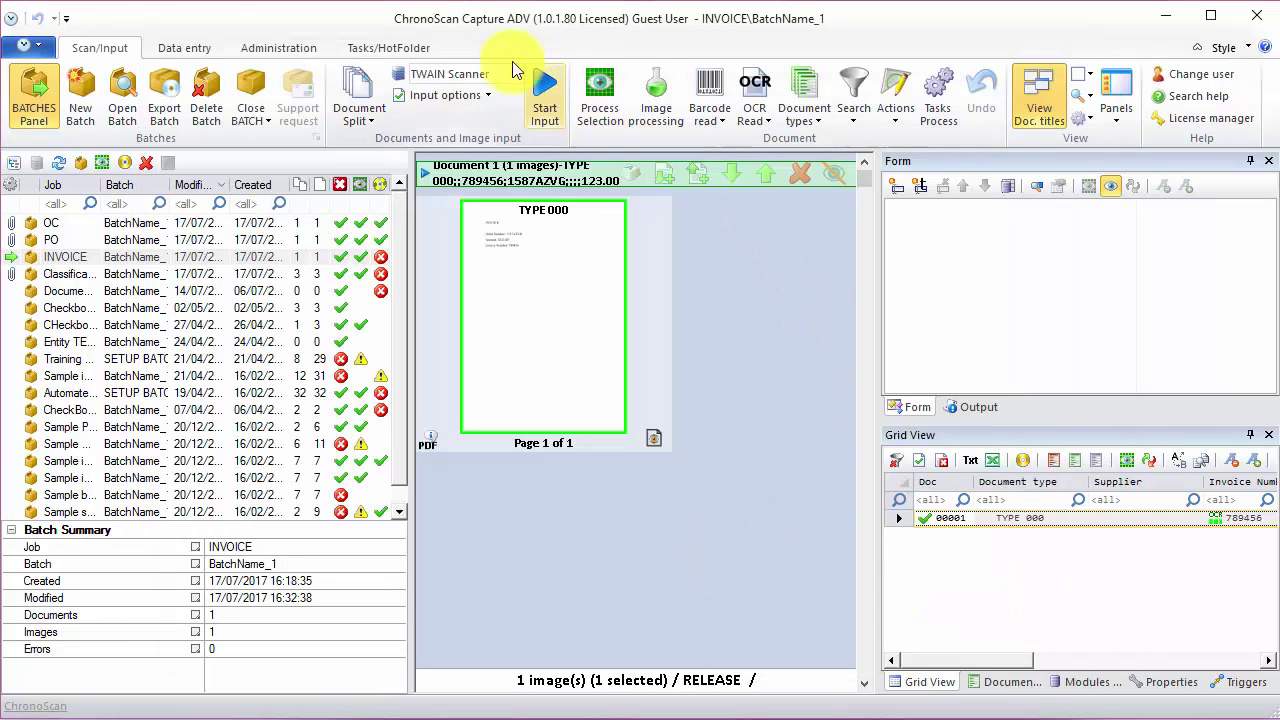
- Add a hotfolder named INVOICE HOTFOLDER for the INVOICE job, using the Import PDF module
click(389, 48)
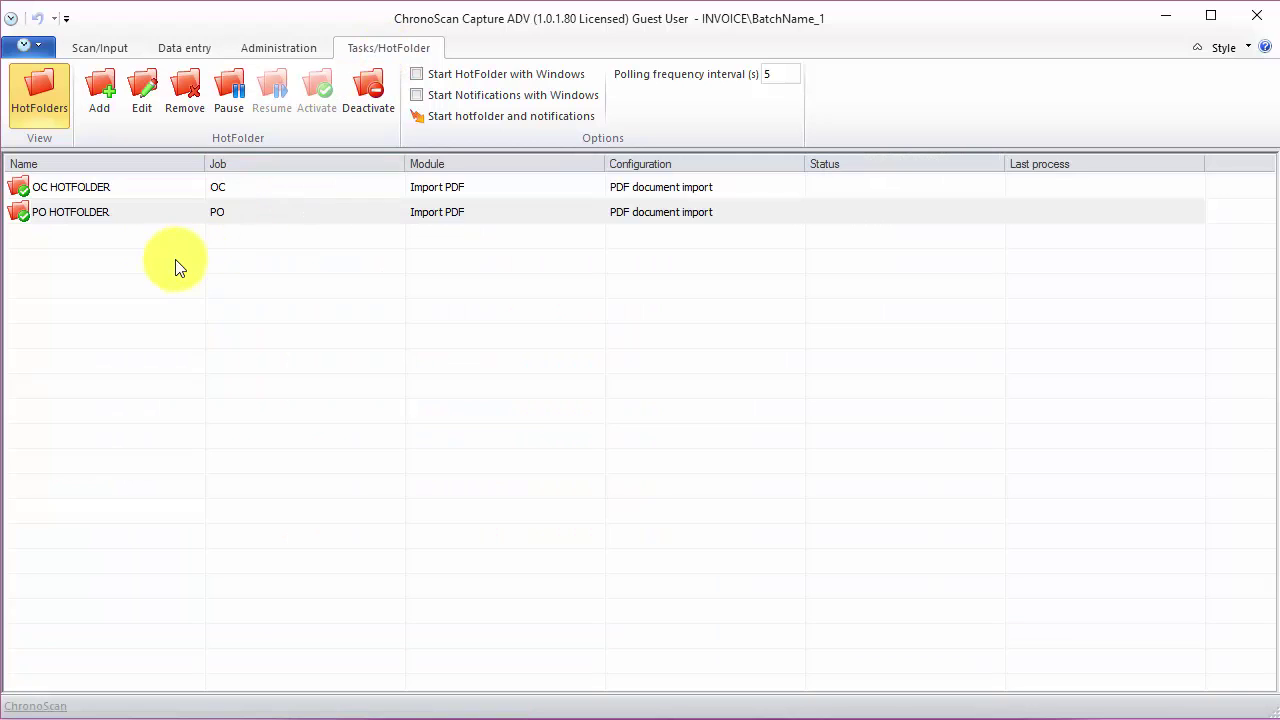
click(99, 103)
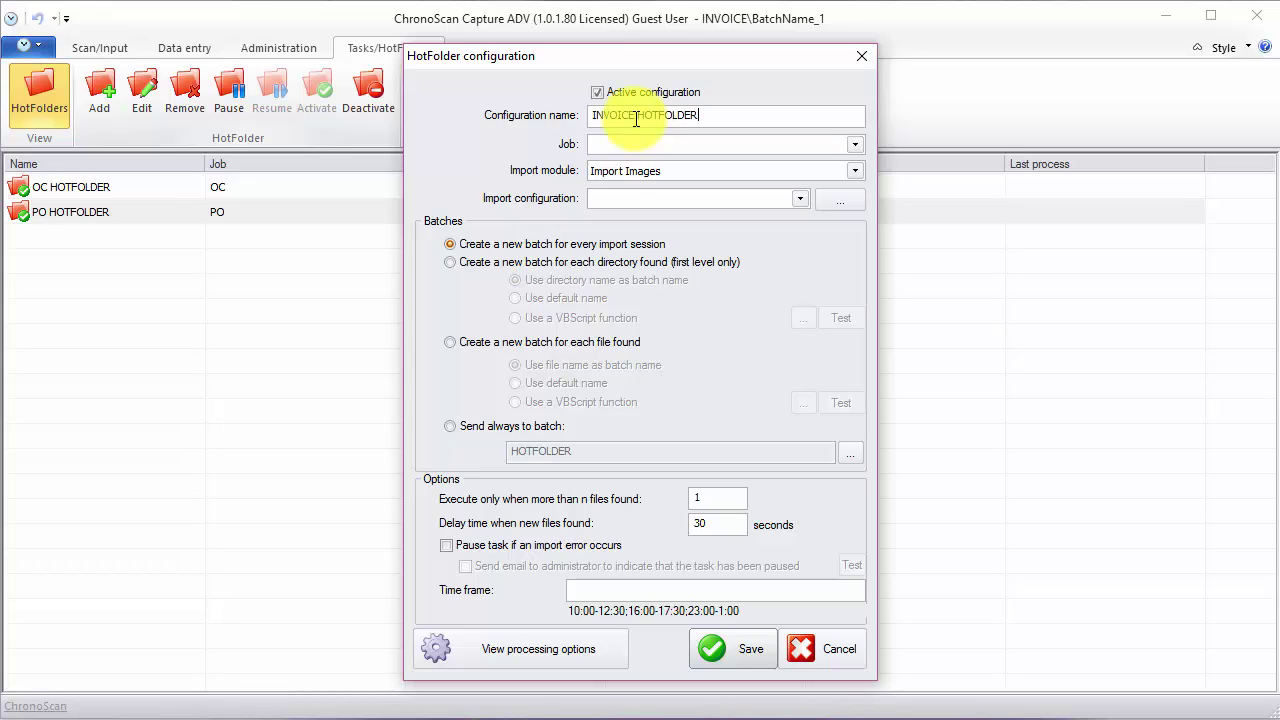
click(846, 143)
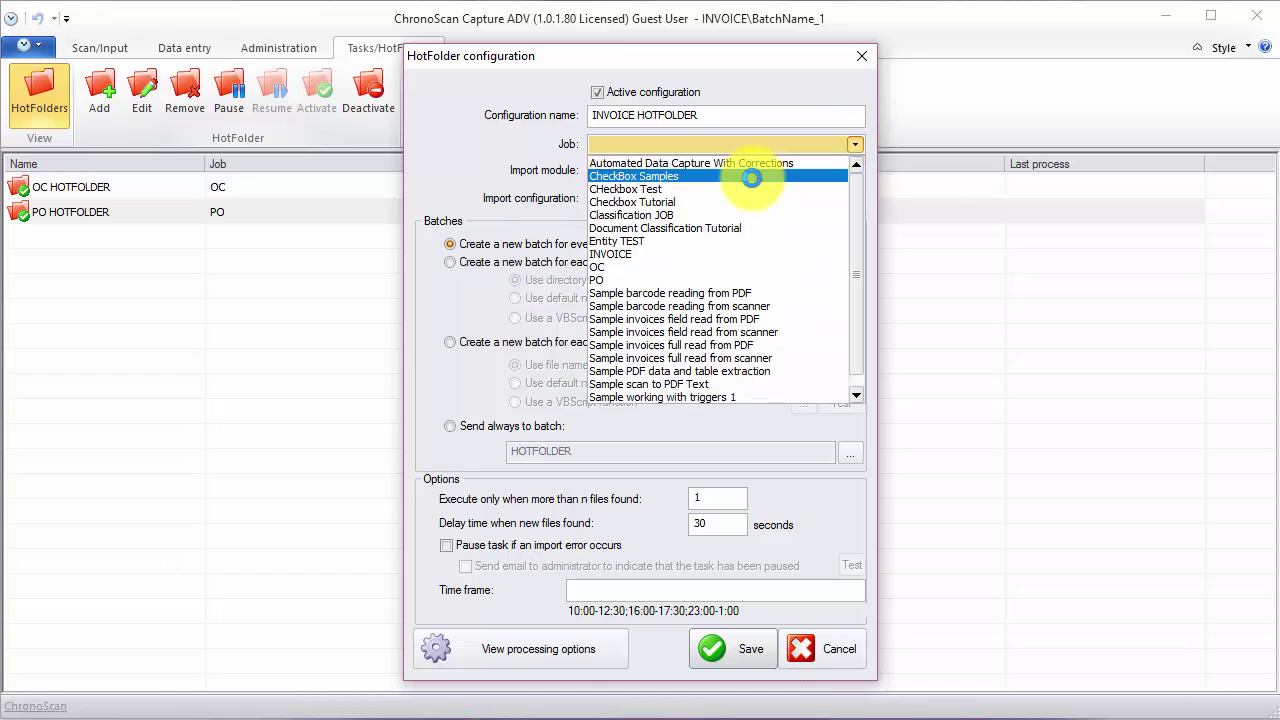
click(659, 255)
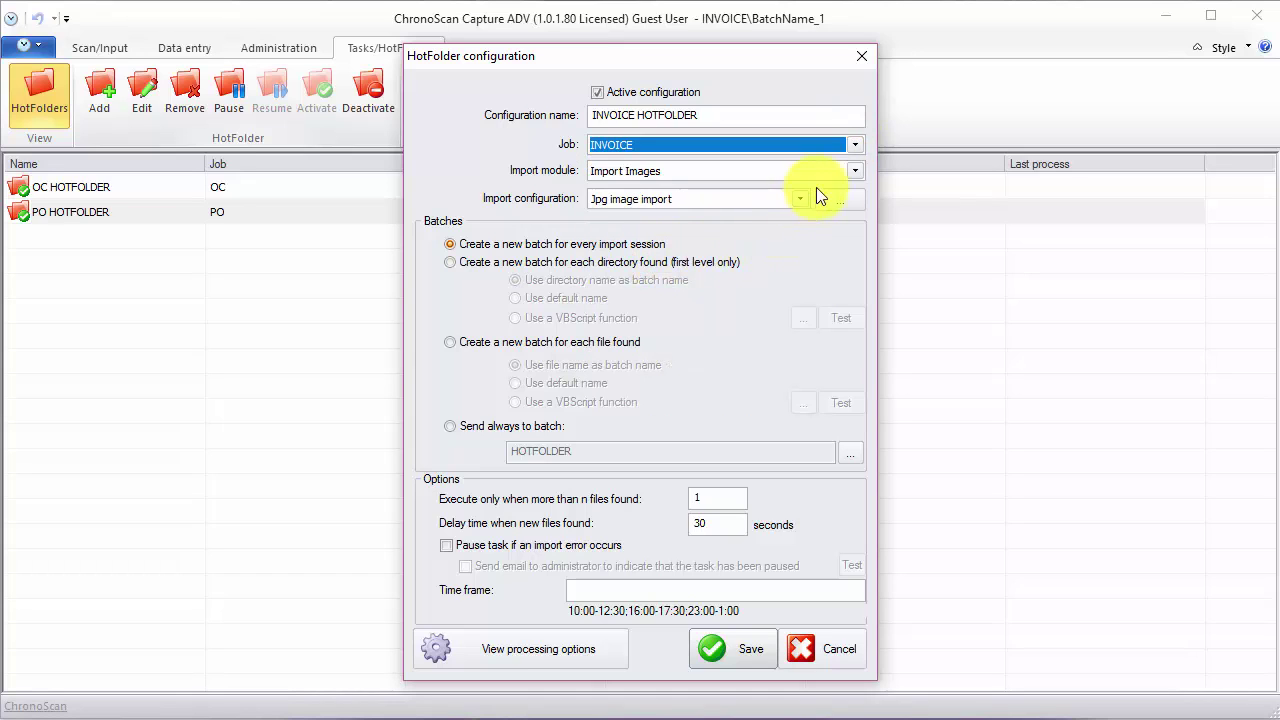
click(852, 168)
click(660, 197)
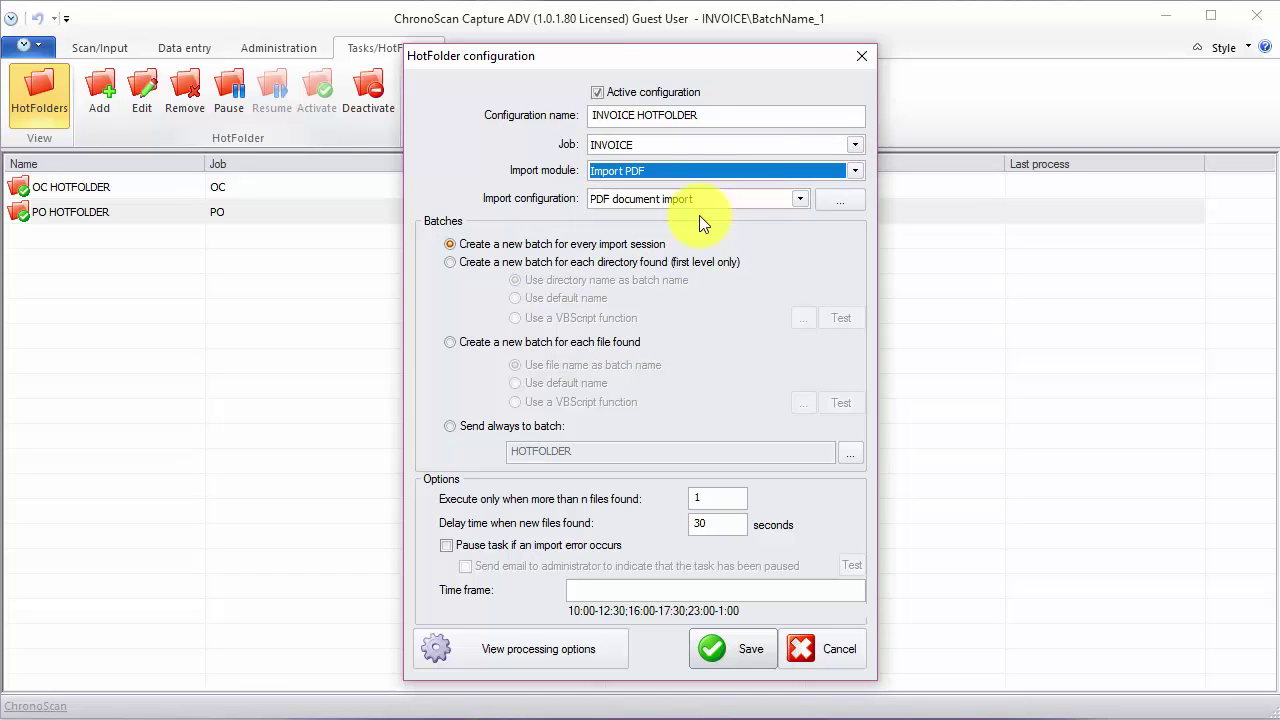
- Set the PDF document import directory to D:\Work\ChronoScan Tutorial Series\31 - M-Files Classification Job\INPUT\INVOICES
click(840, 199)
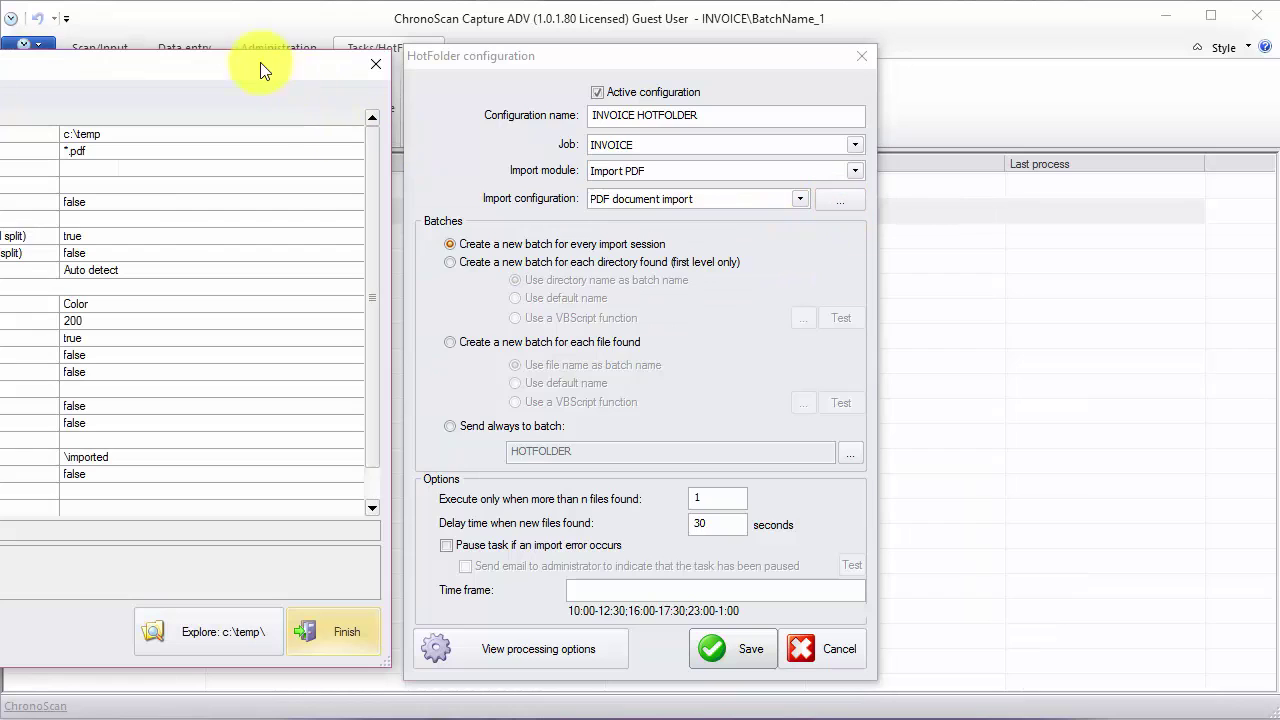
drag(262, 70, 755, 88)
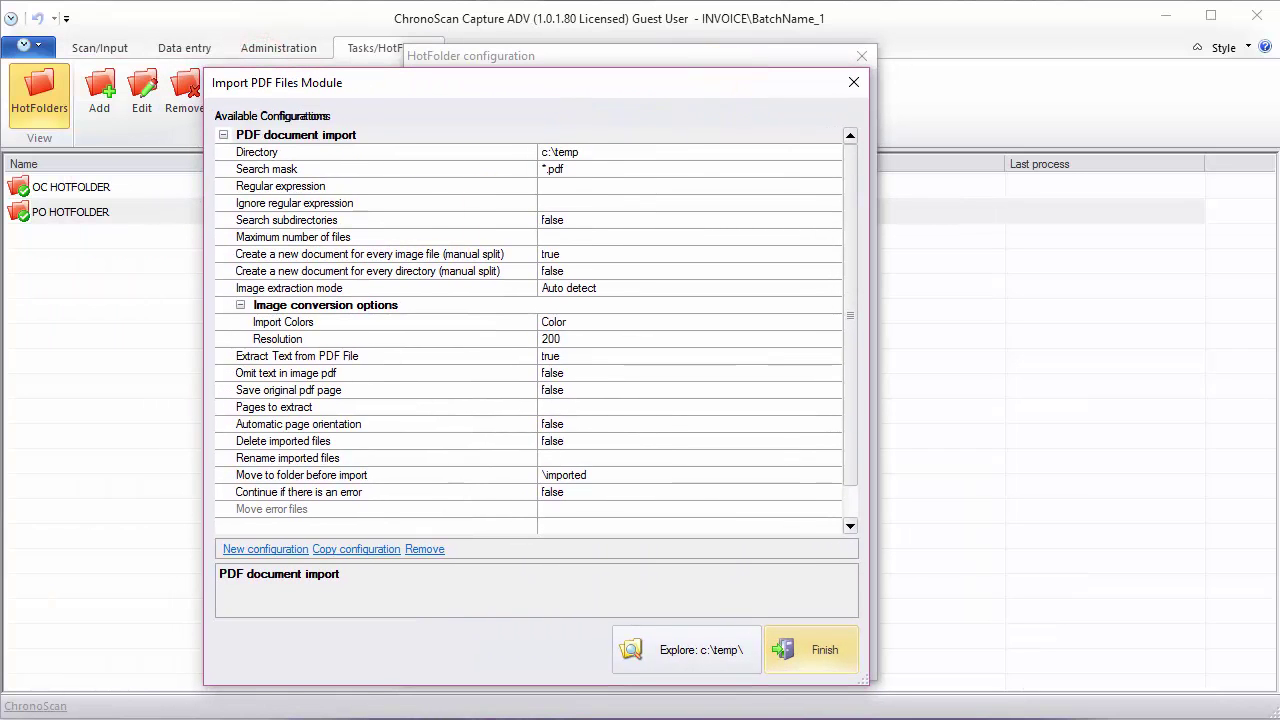
click(810, 650)
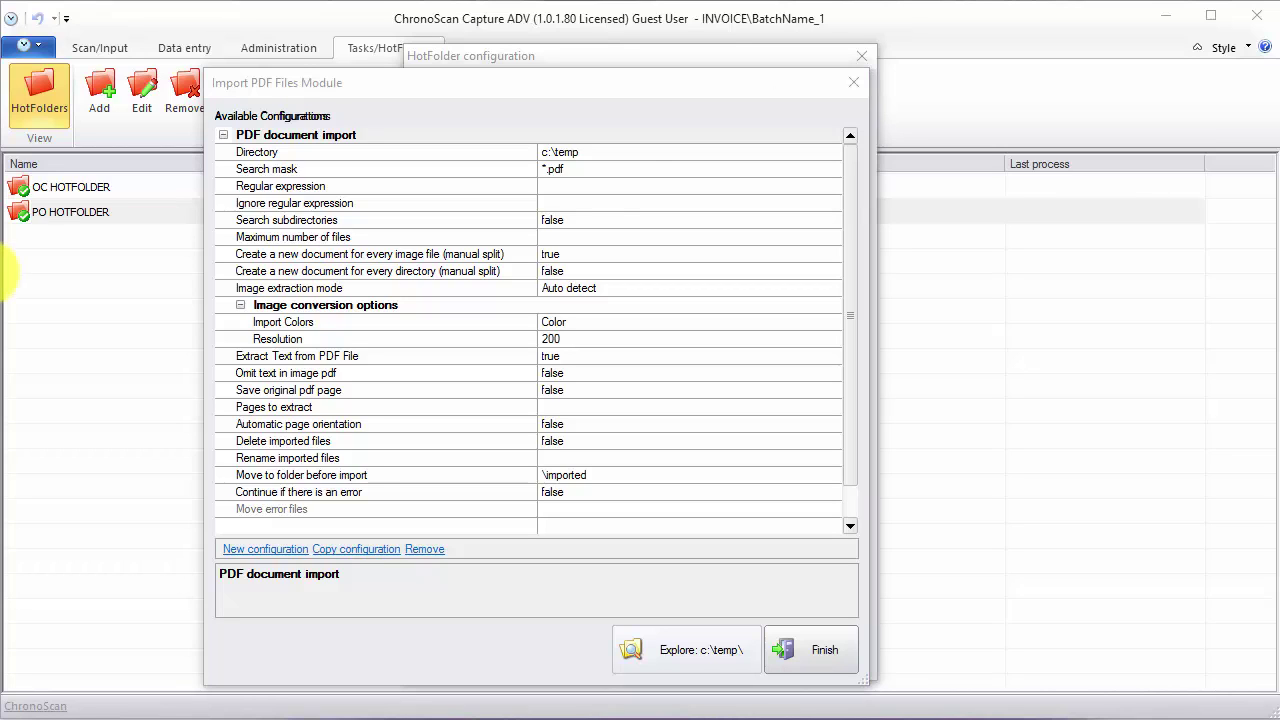
click(617, 151)
key(ctrl+v)
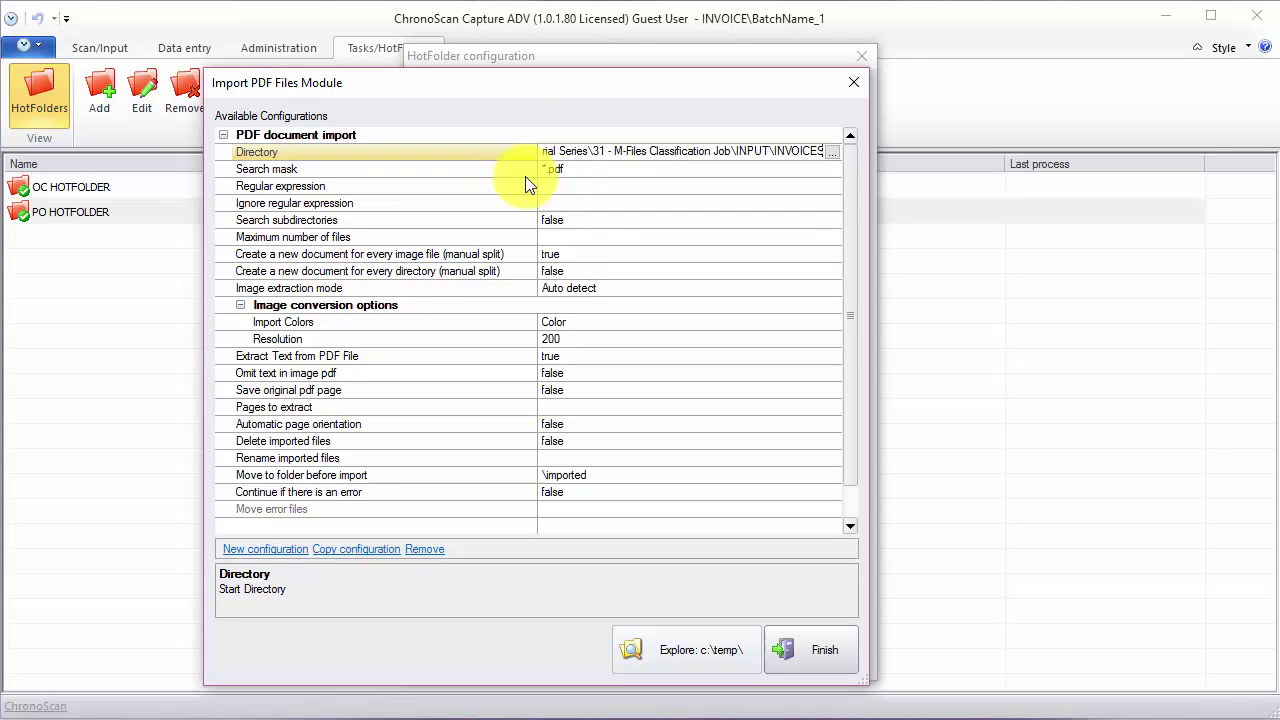
click(620, 170)
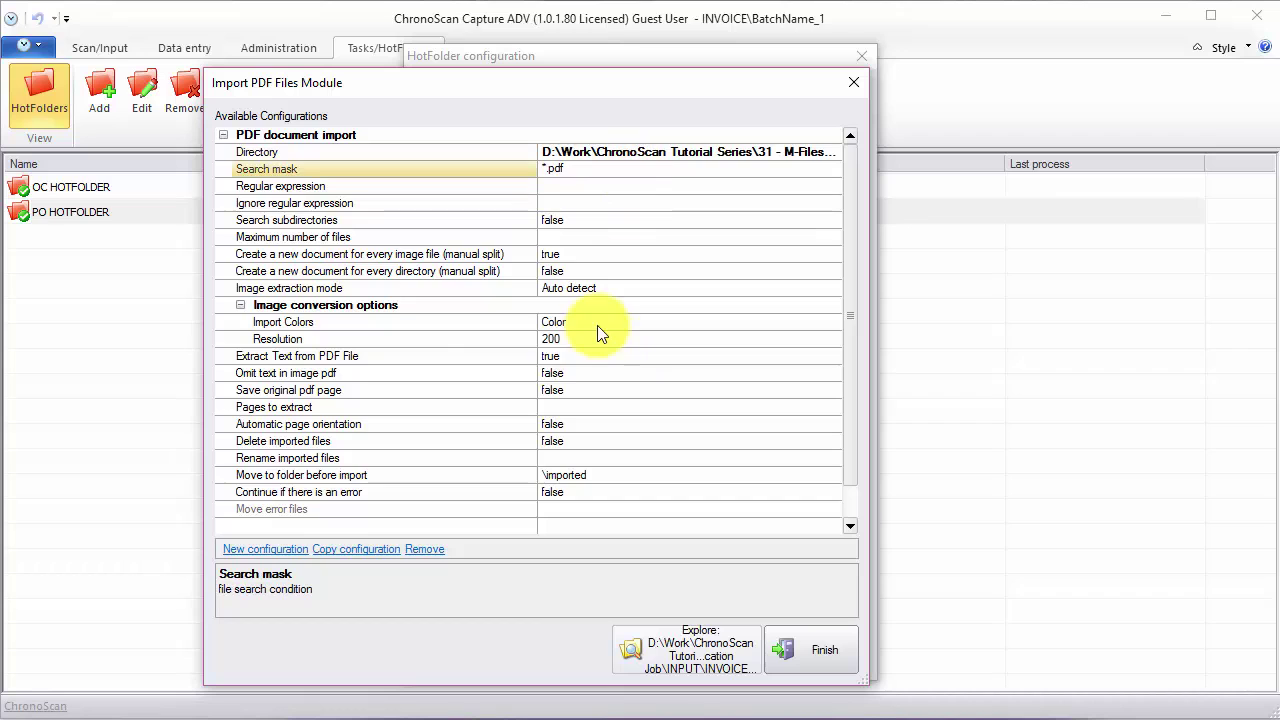
- Set the import resolution to 300 and Save original pdf page to true, and finish the PDF import configuration
click(548, 338)
click(831, 339)
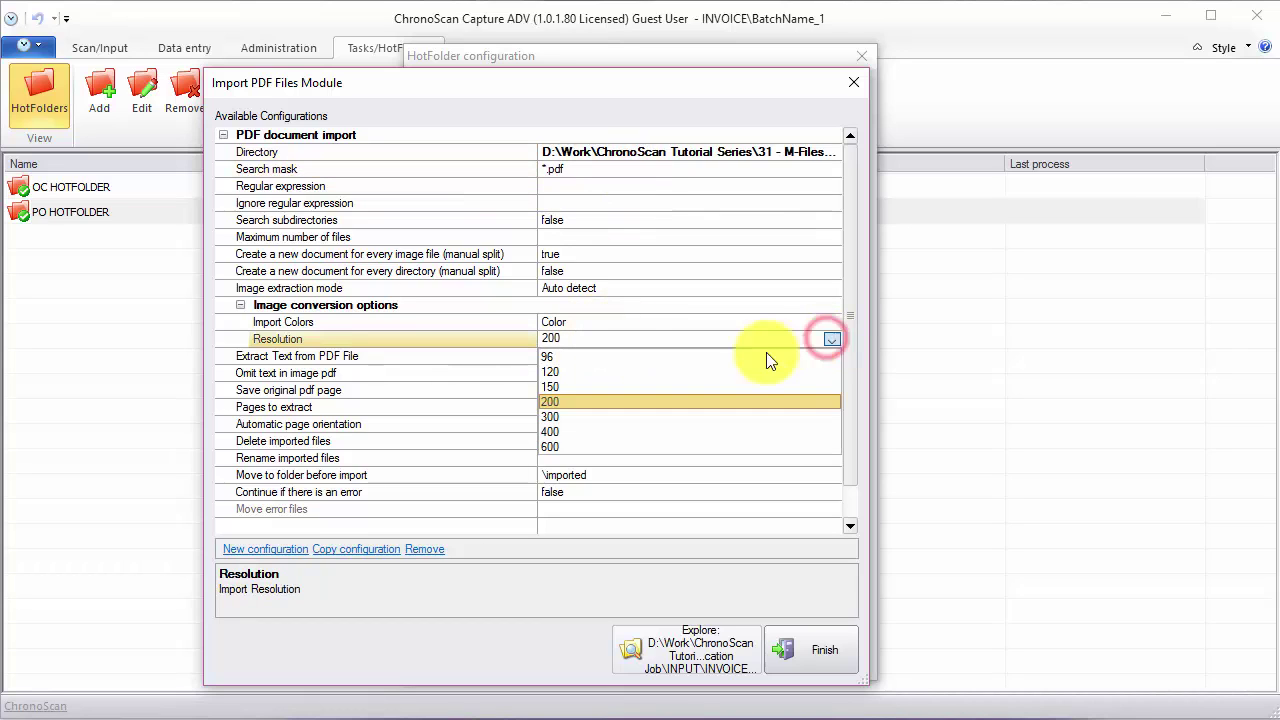
click(587, 415)
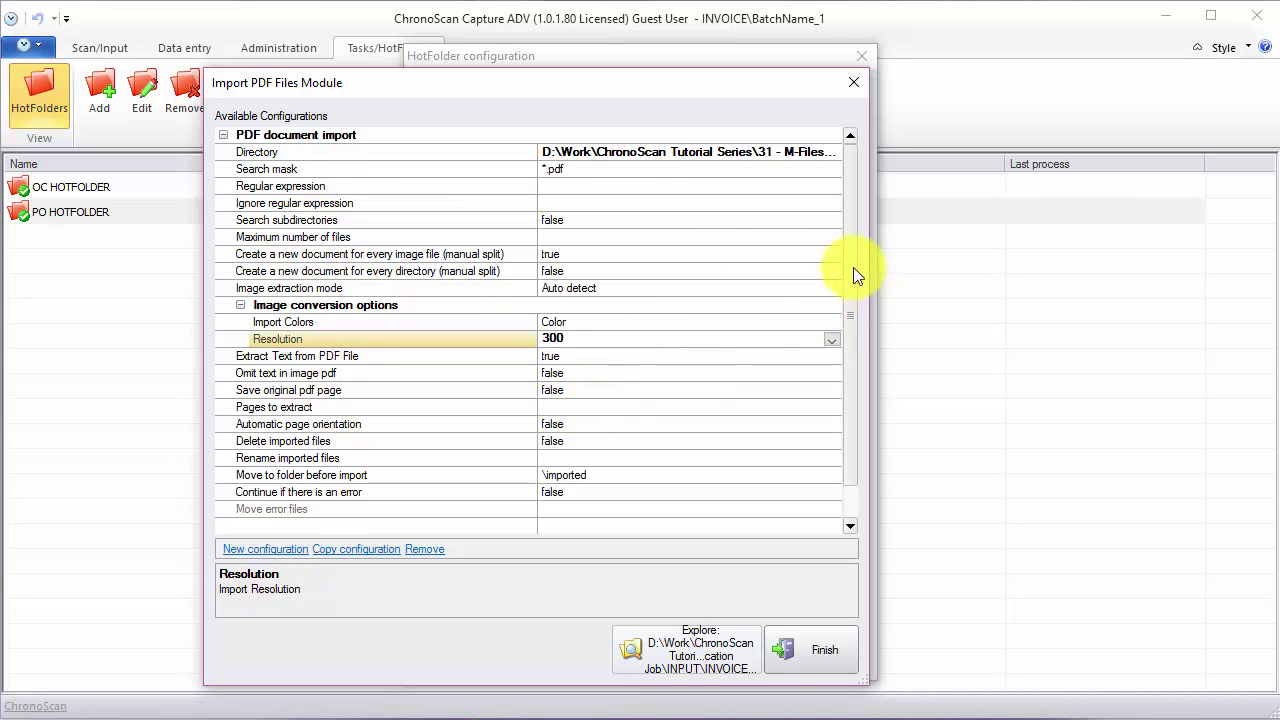
drag(853, 267, 850, 311)
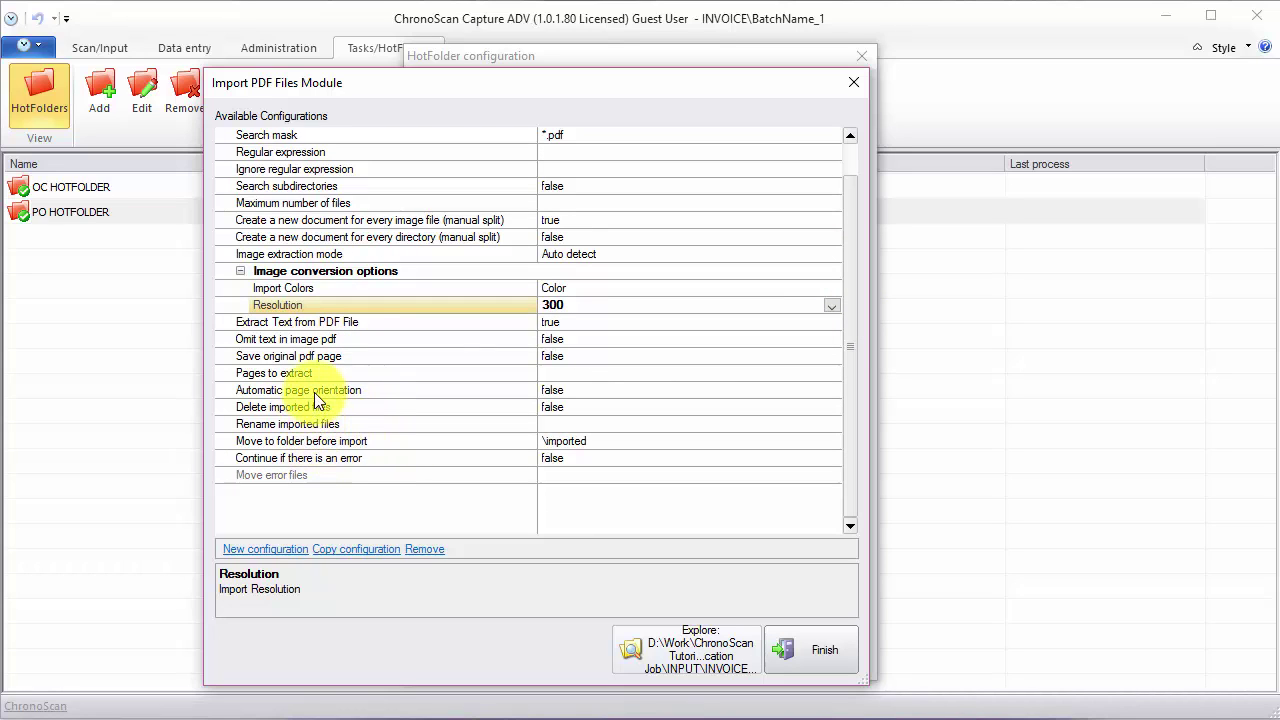
click(340, 357)
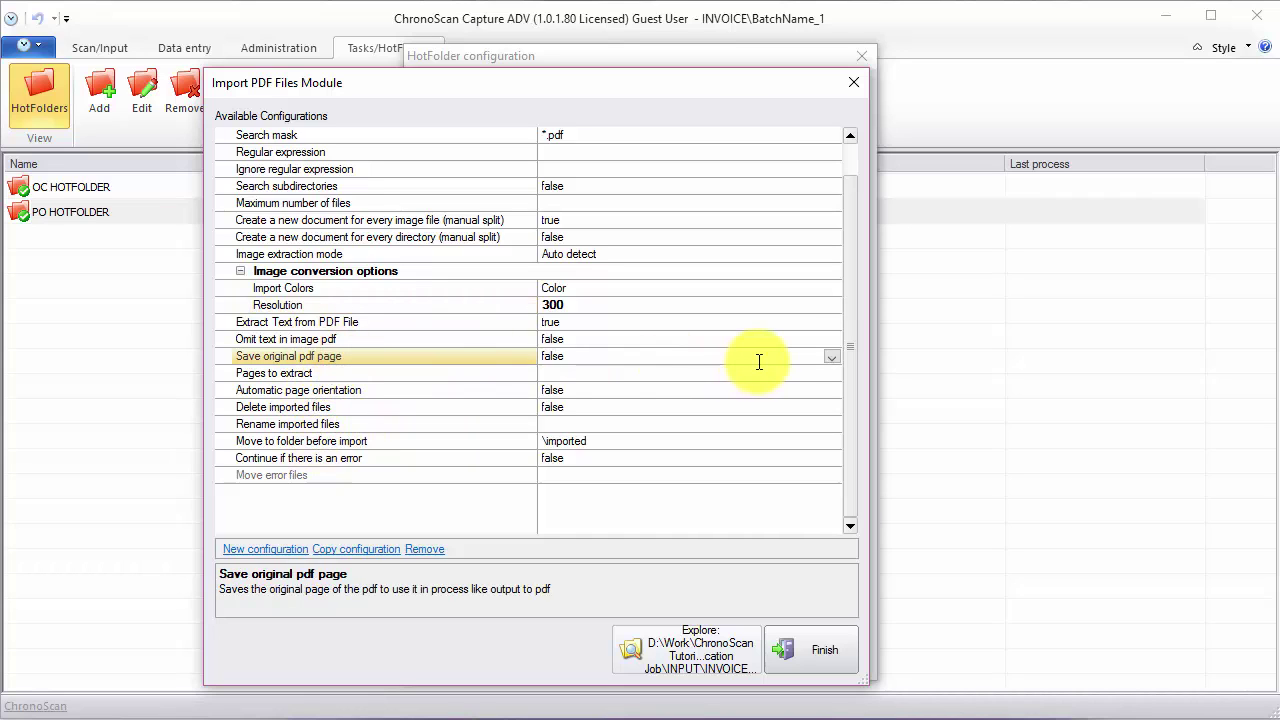
click(830, 357)
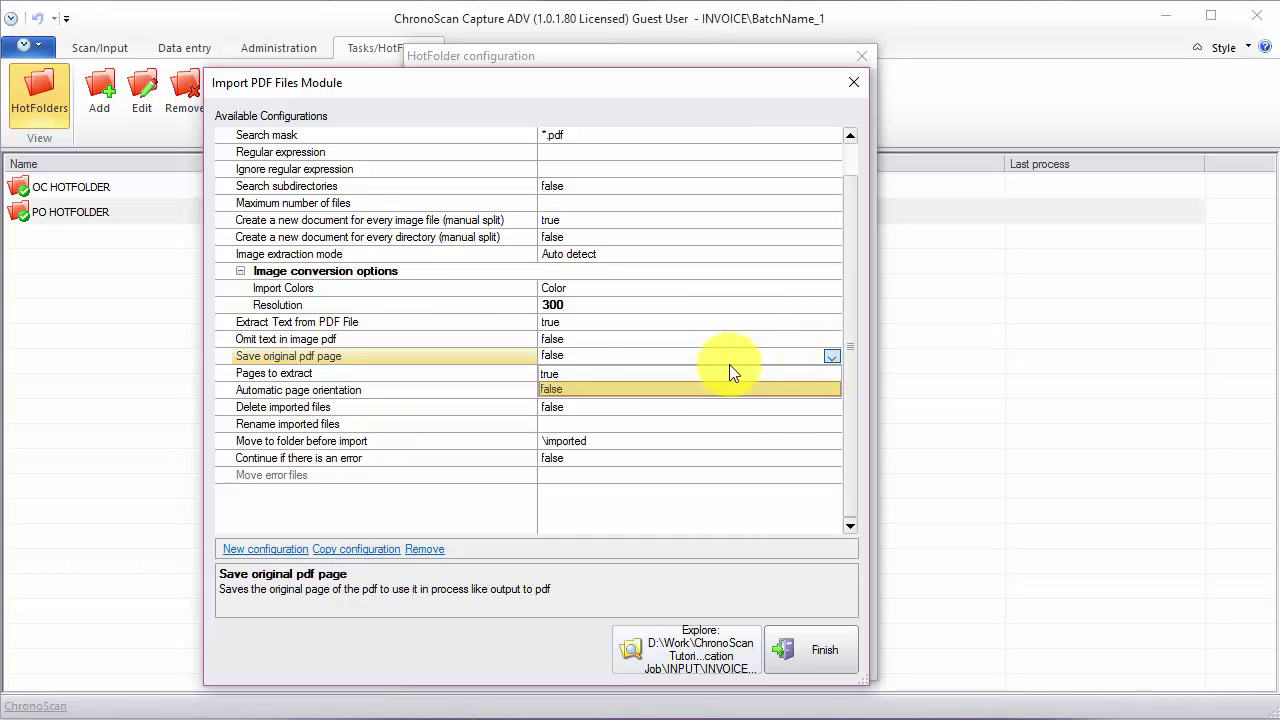
click(648, 374)
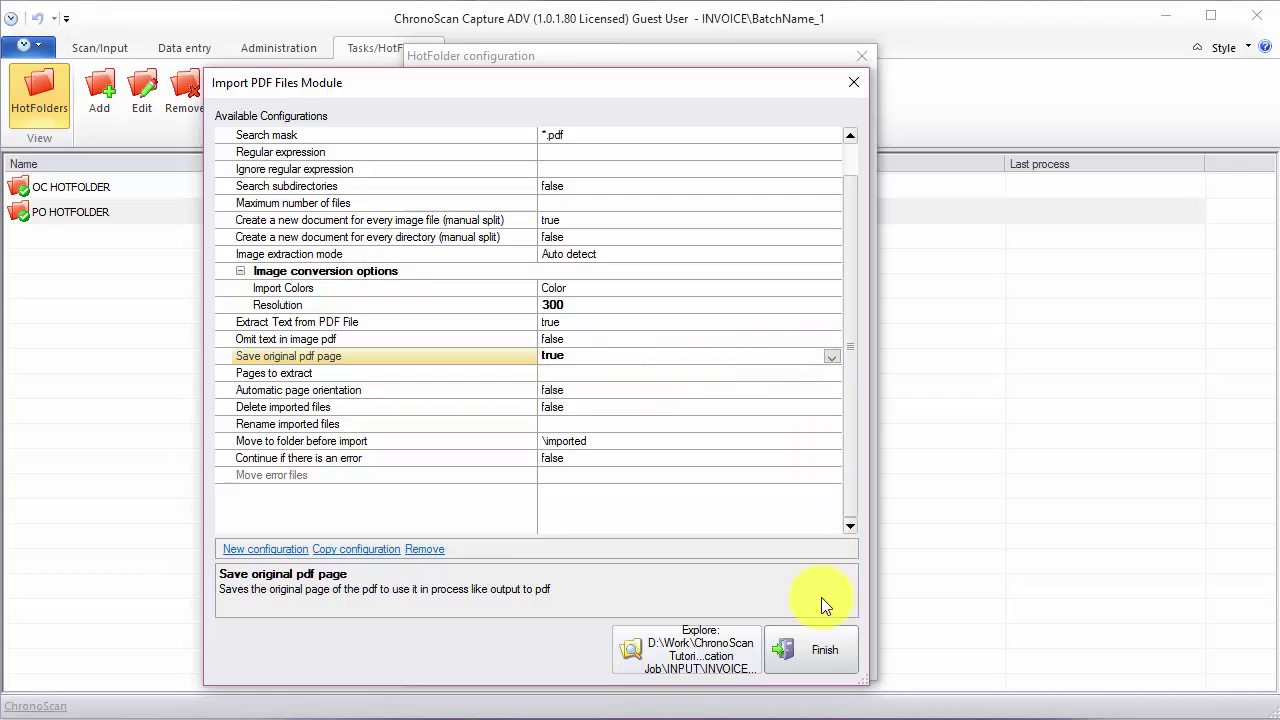
click(805, 648)
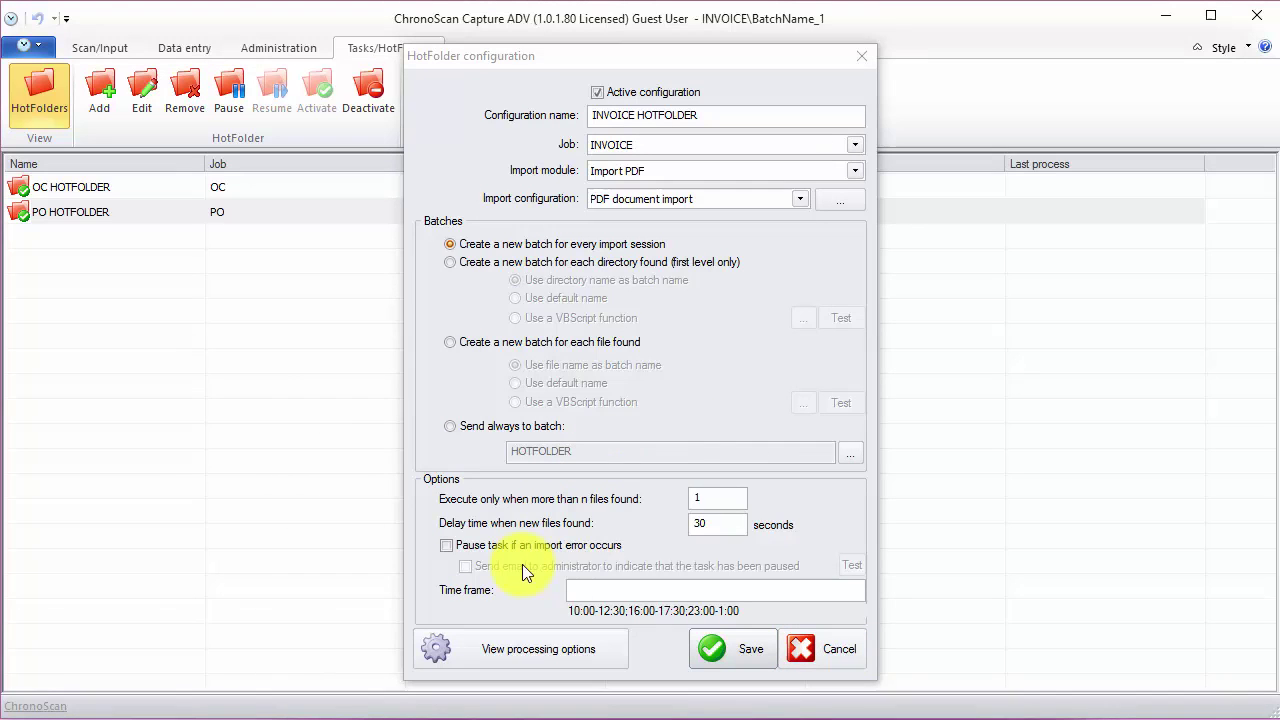
- Set the hotfolder's delay time when new files are found to 5 seconds
double_click(700, 523)
key(BackSpace)
text(5)
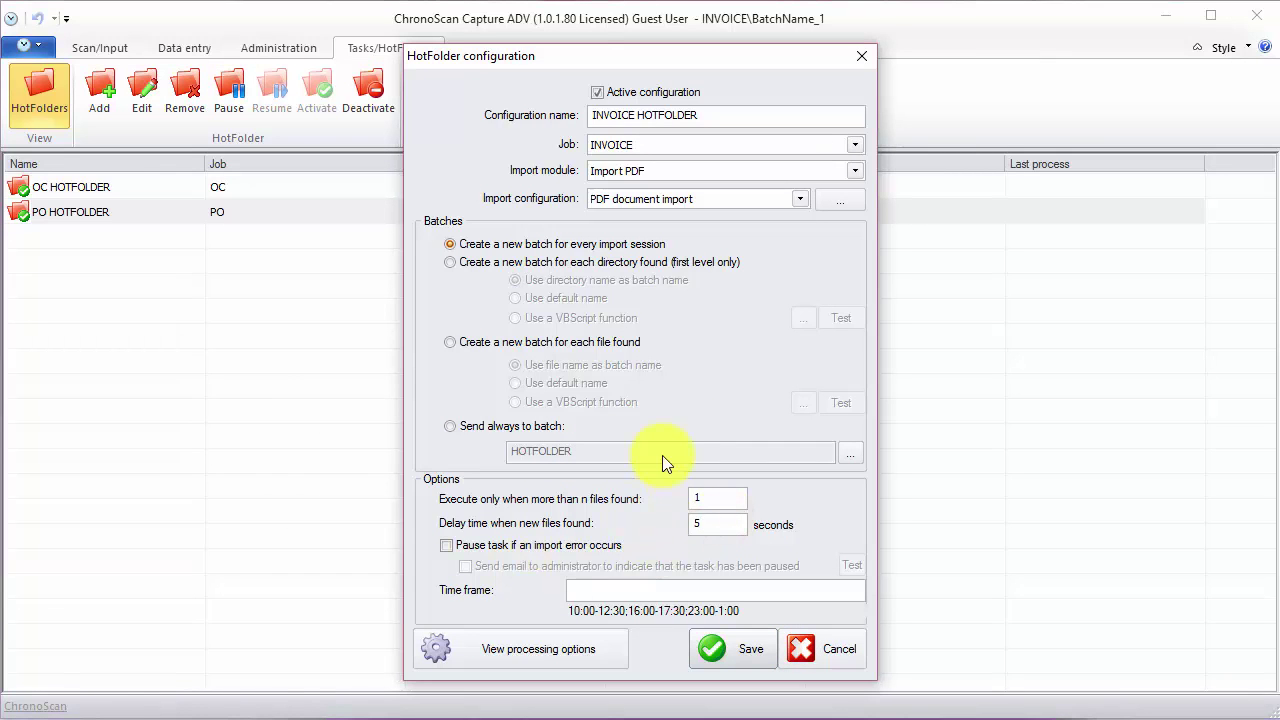
- Enable Deskew document, Image OCR, OCR Triggers, Type Detection, Read Fields and Execute Intelli-Tag search for the hotfolder's OnProcess event
click(496, 656)
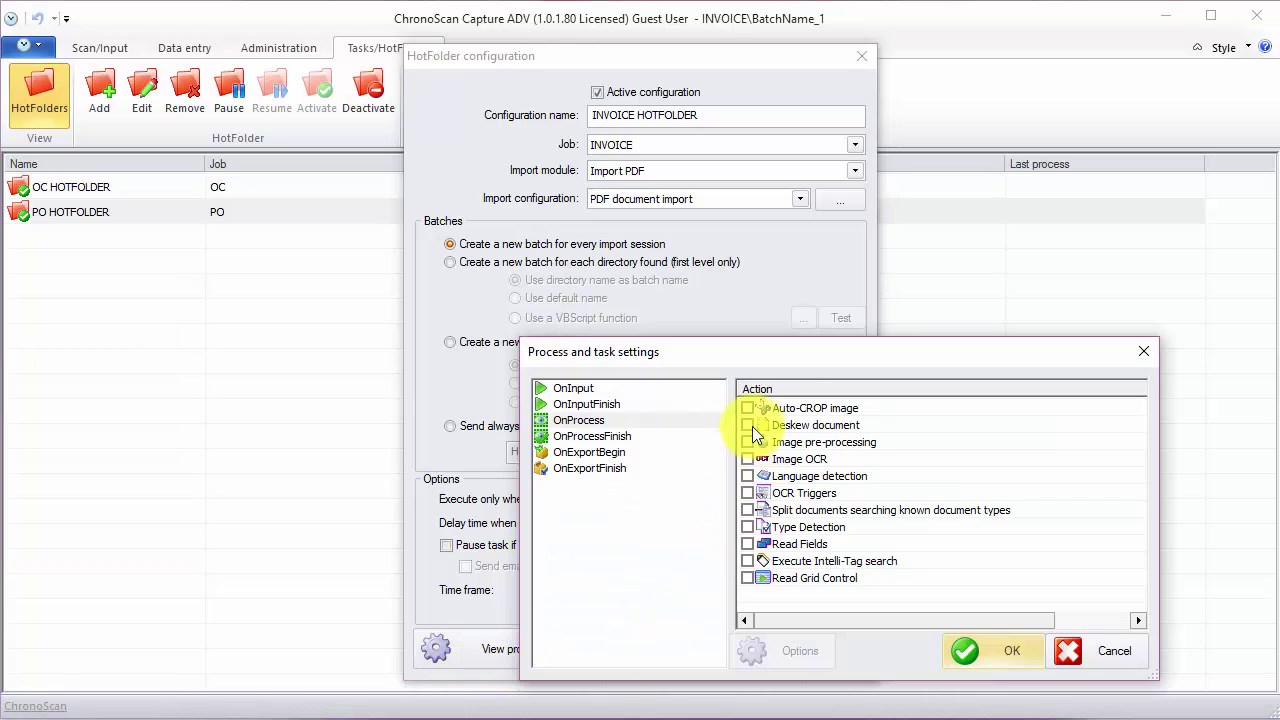
drag(797, 357, 559, 306)
click(340, 354)
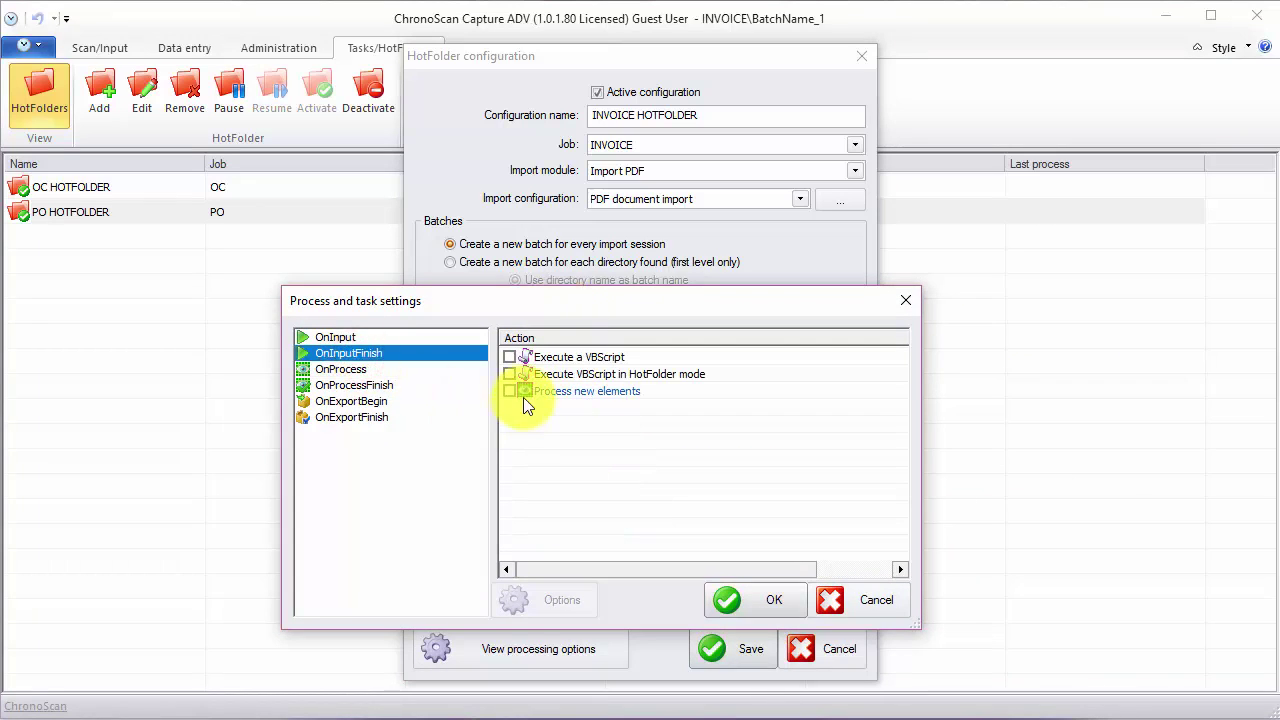
click(341, 369)
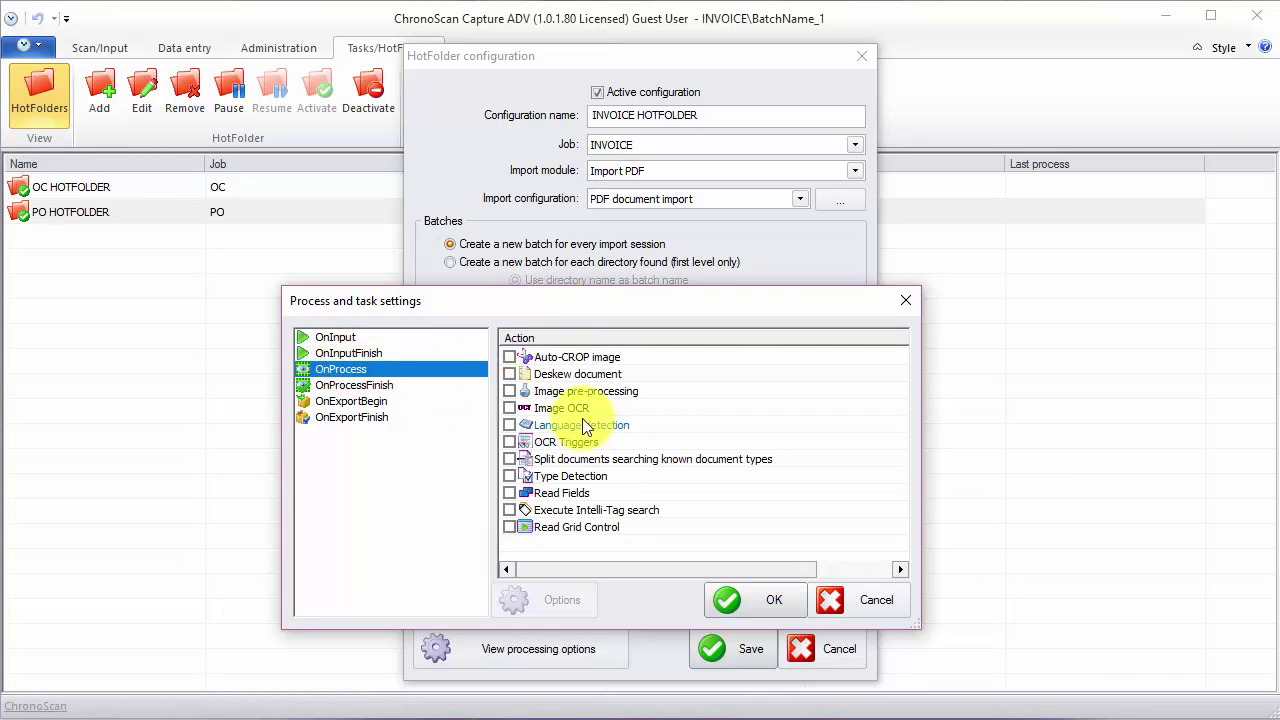
click(509, 374)
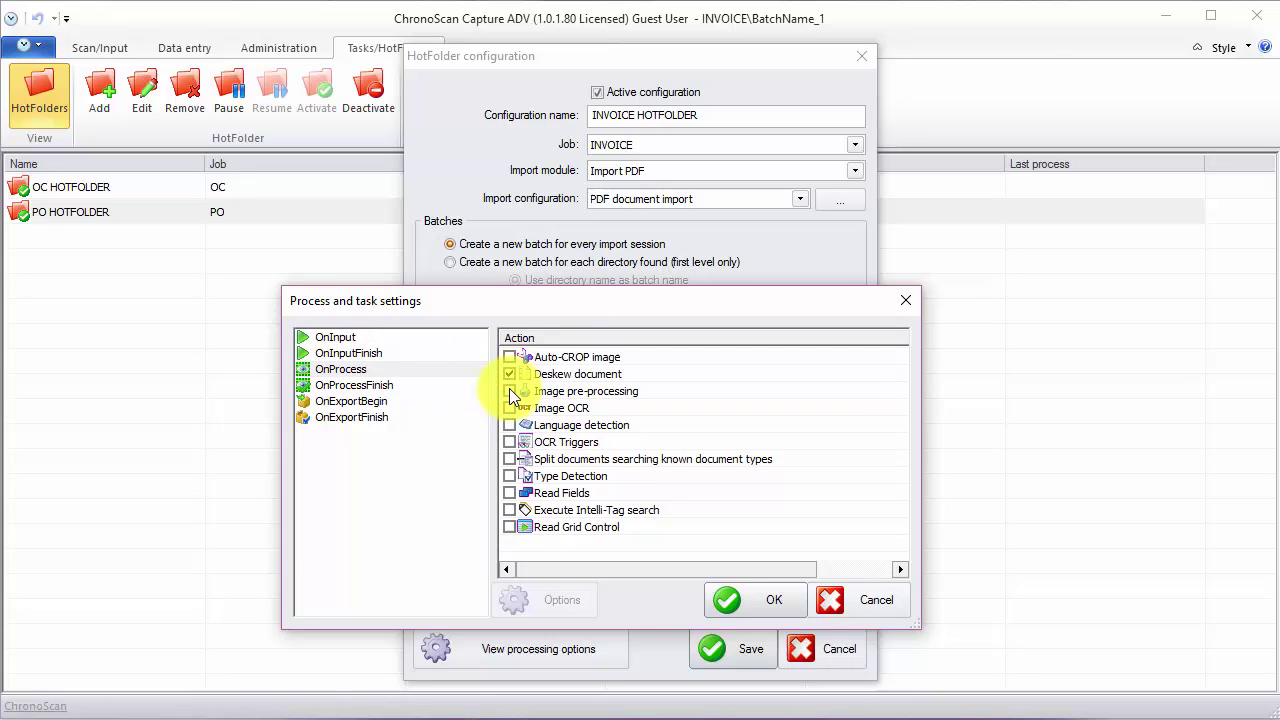
click(509, 408)
click(509, 442)
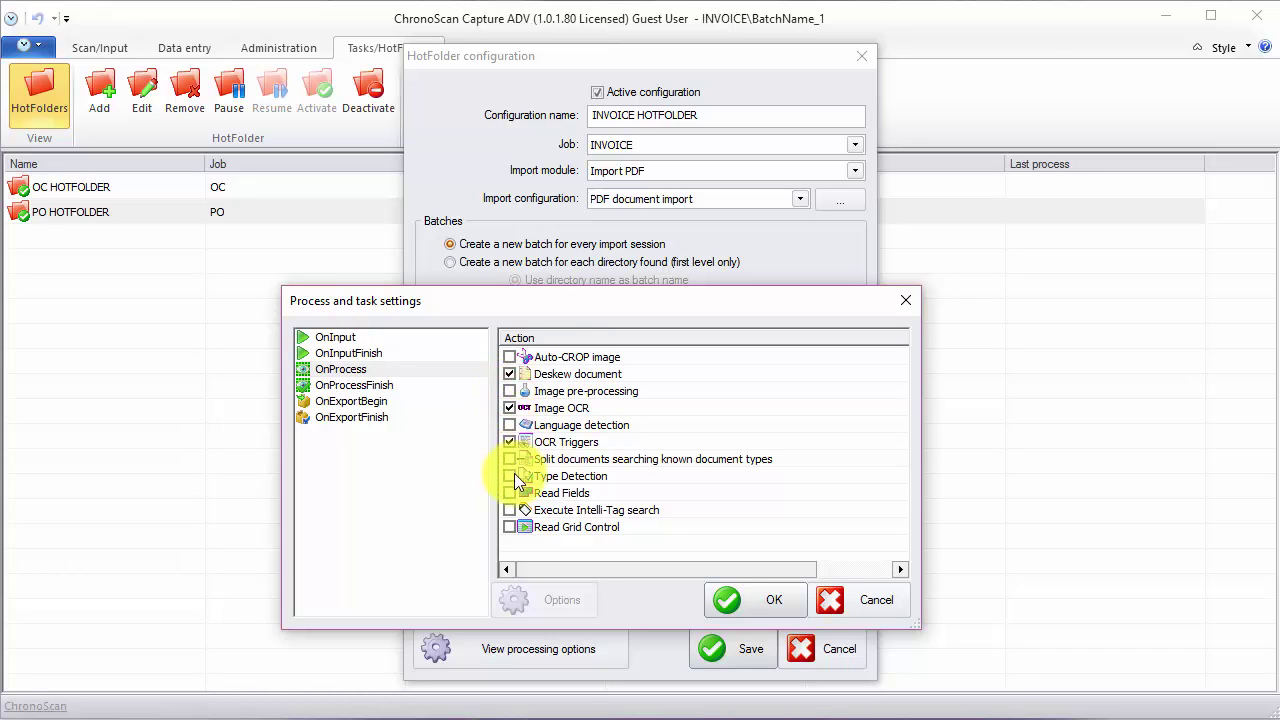
- Enable the third OnProcessFinish action, check the export events, accept the processing options and save the hotfolder
click(355, 386)
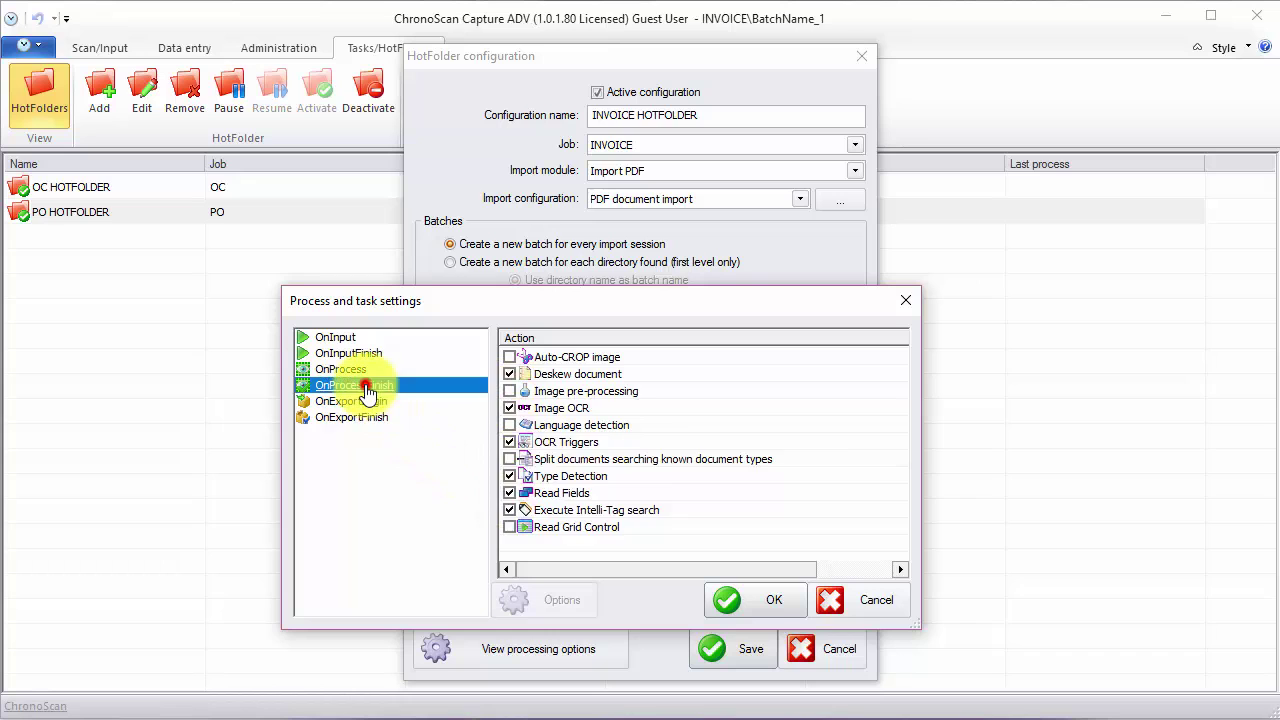
click(509, 391)
click(365, 401)
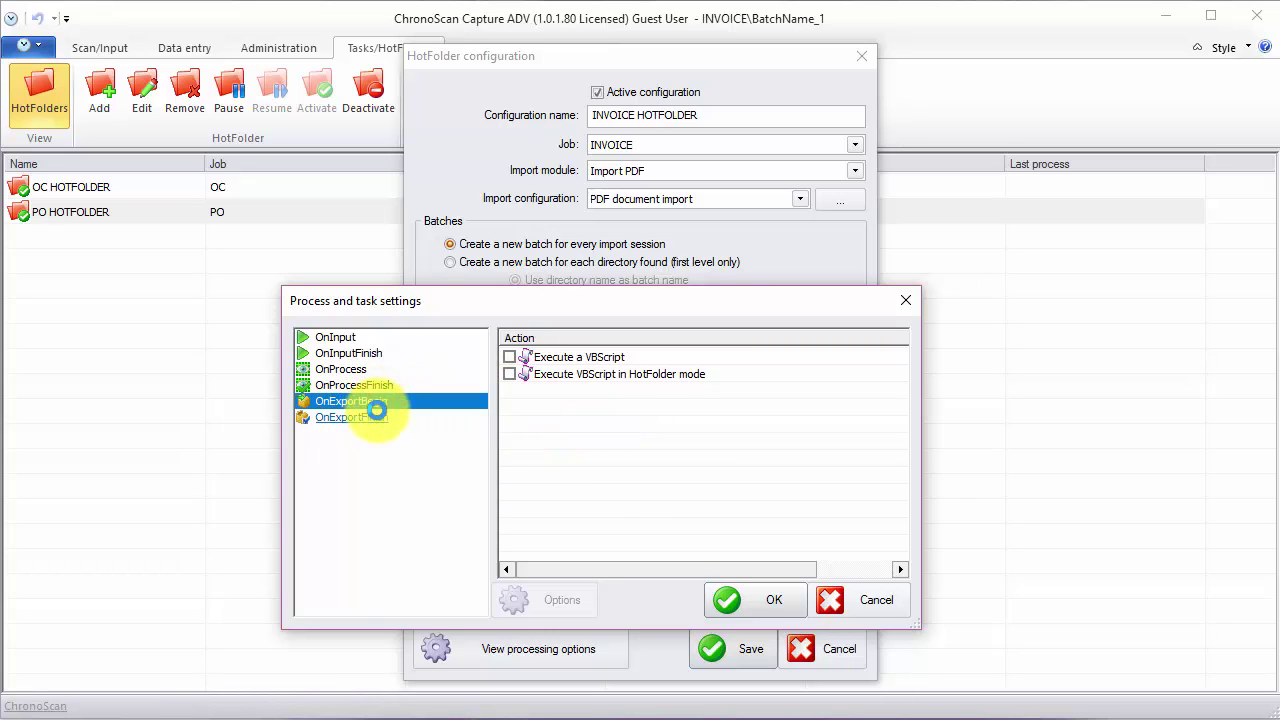
click(365, 417)
click(755, 598)
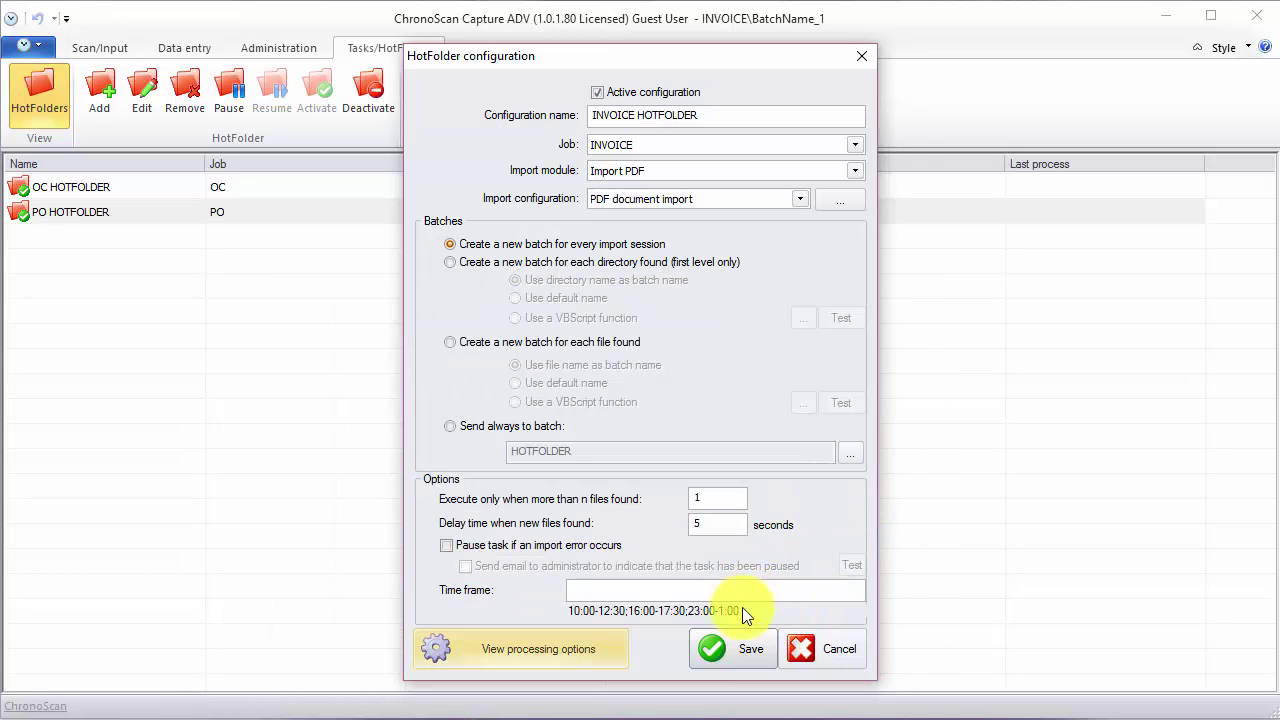
click(729, 645)
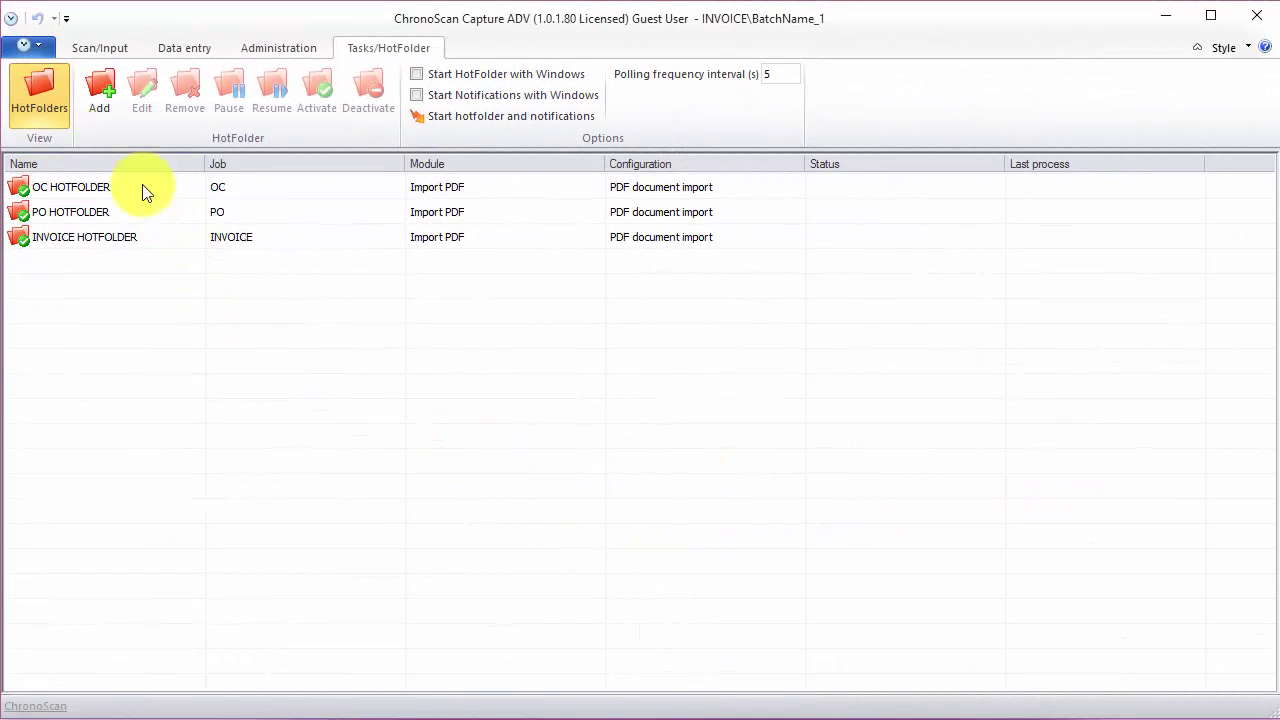
- Add a new hotfolder configuration named CLASSIFICATION HOTFOLDER
click(94, 100)
click(737, 121)
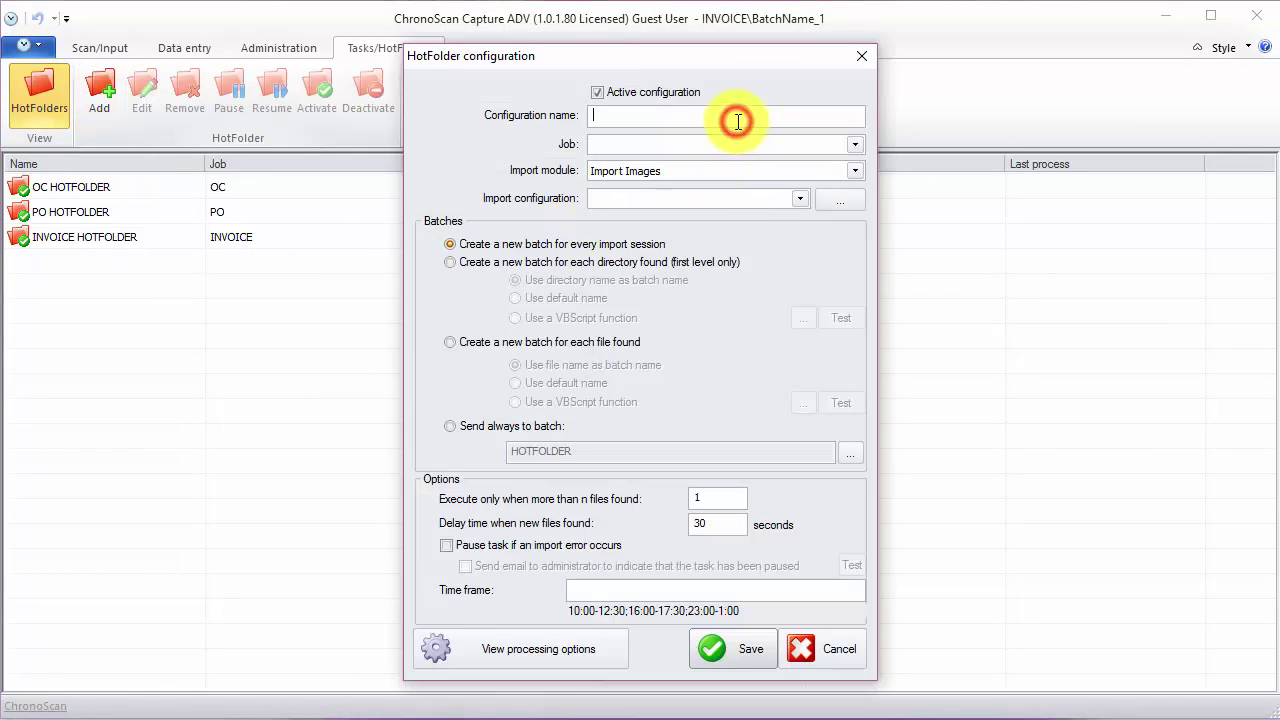
text(CLASSI)
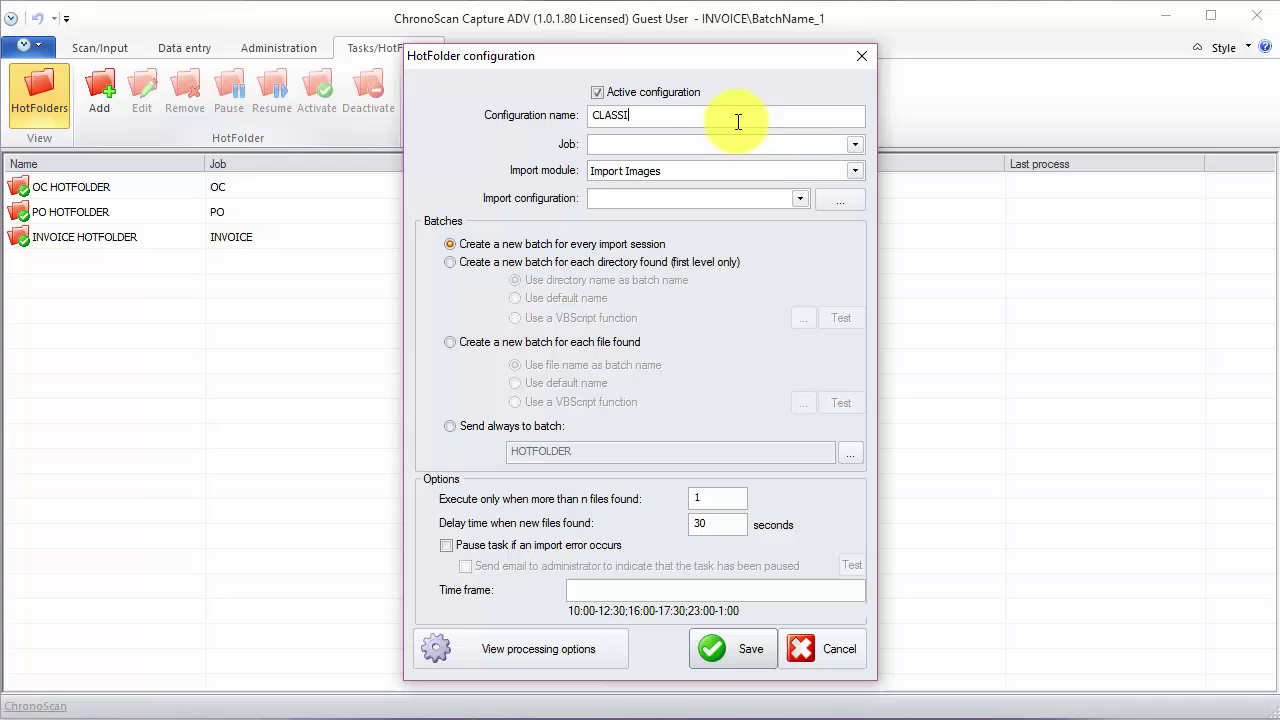
text(FICATION HOTO)
text(OLDER)
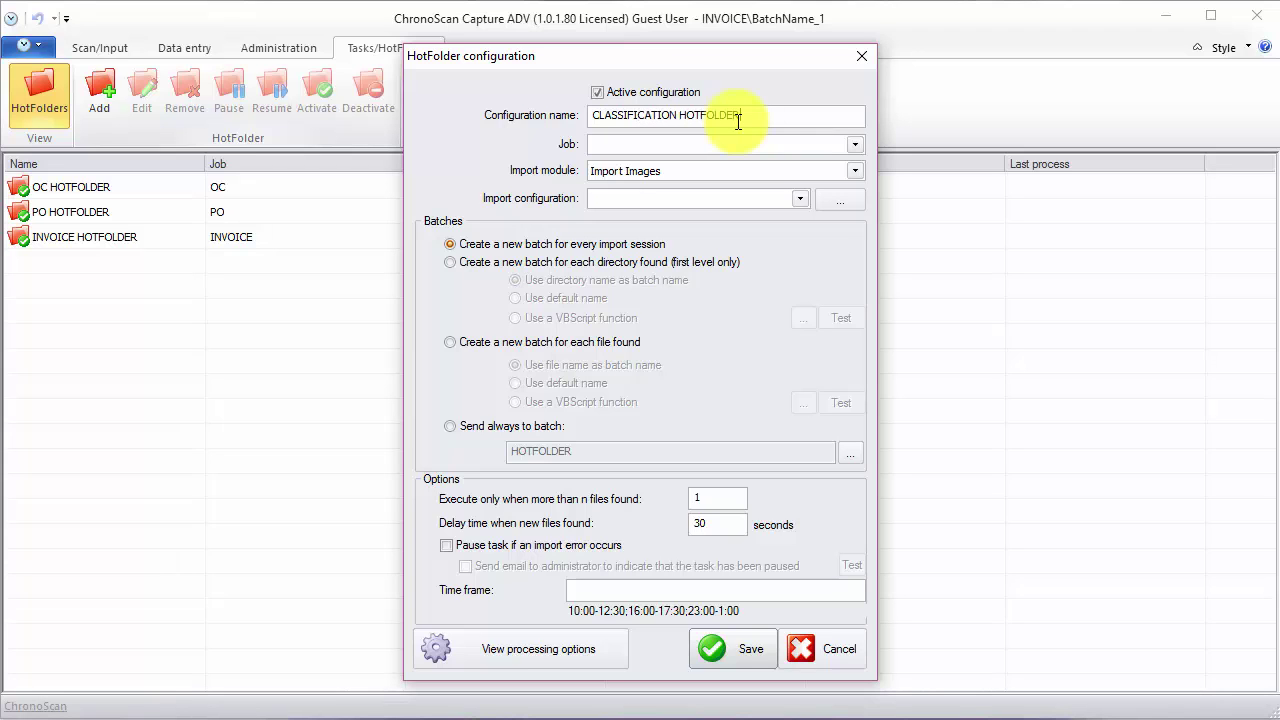
- Assign the hotfolder to Classification JOB and set its import module to Import PDF
click(853, 145)
click(671, 209)
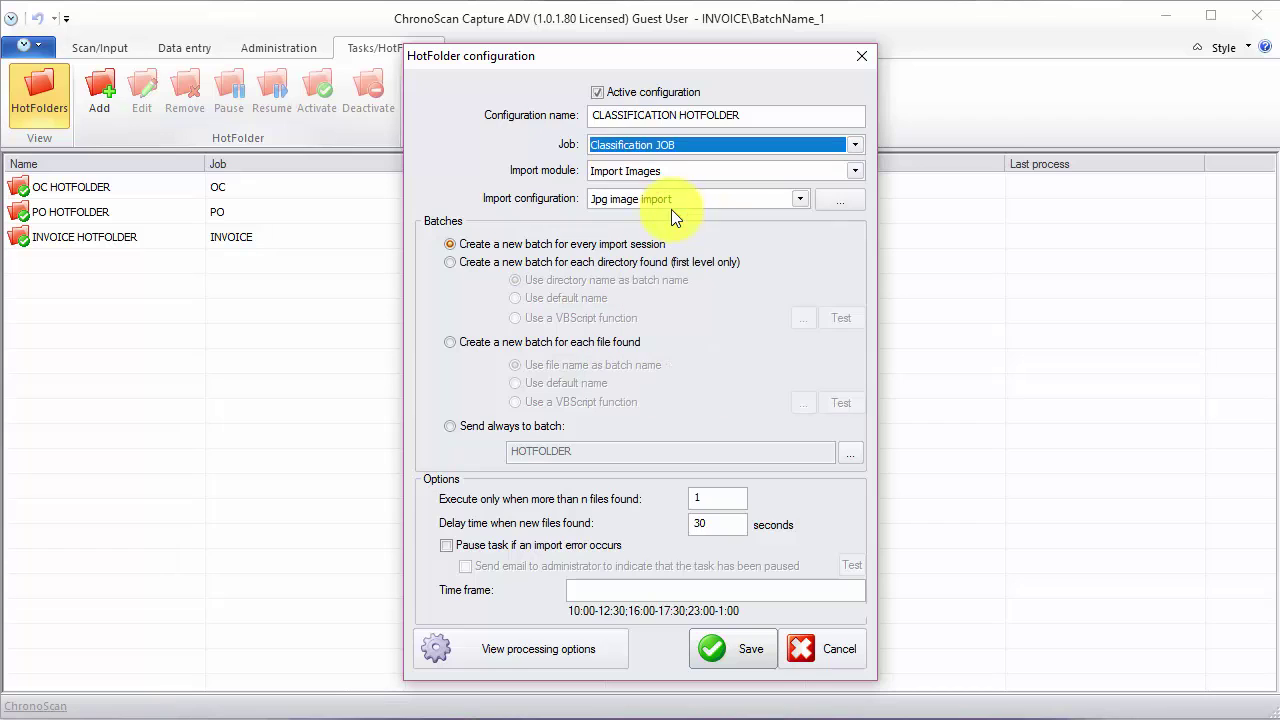
click(853, 171)
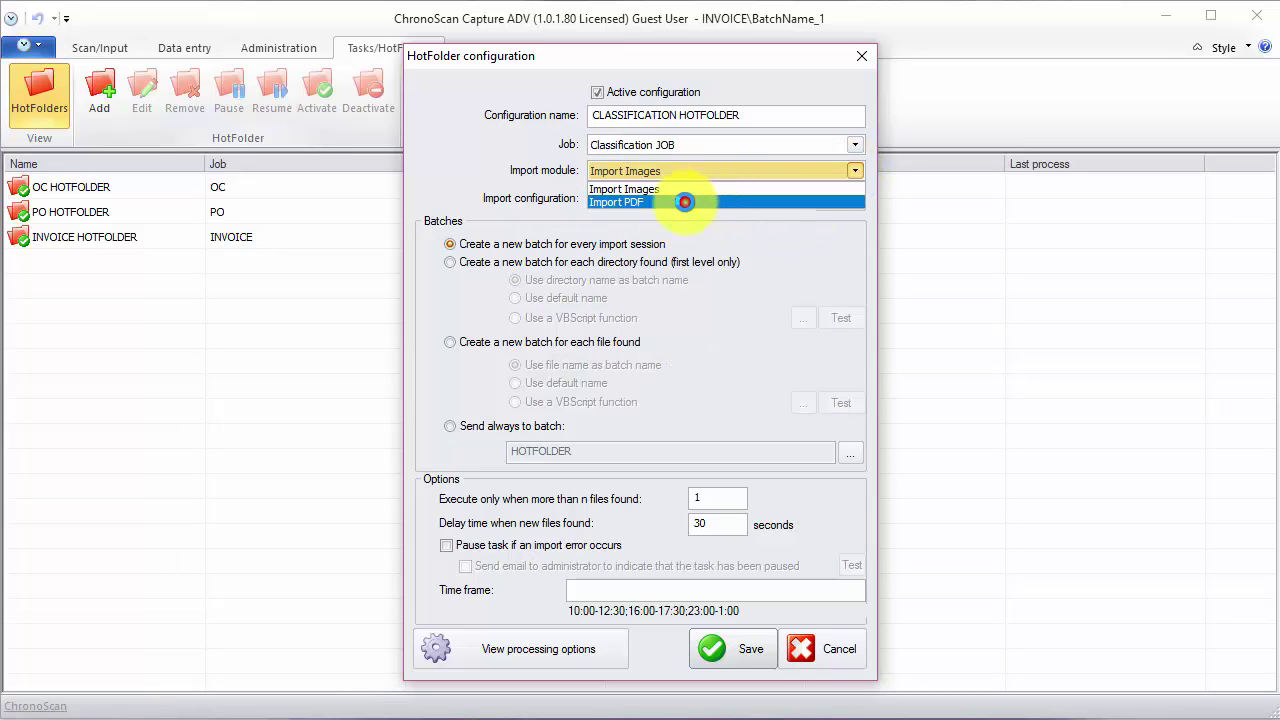
click(684, 202)
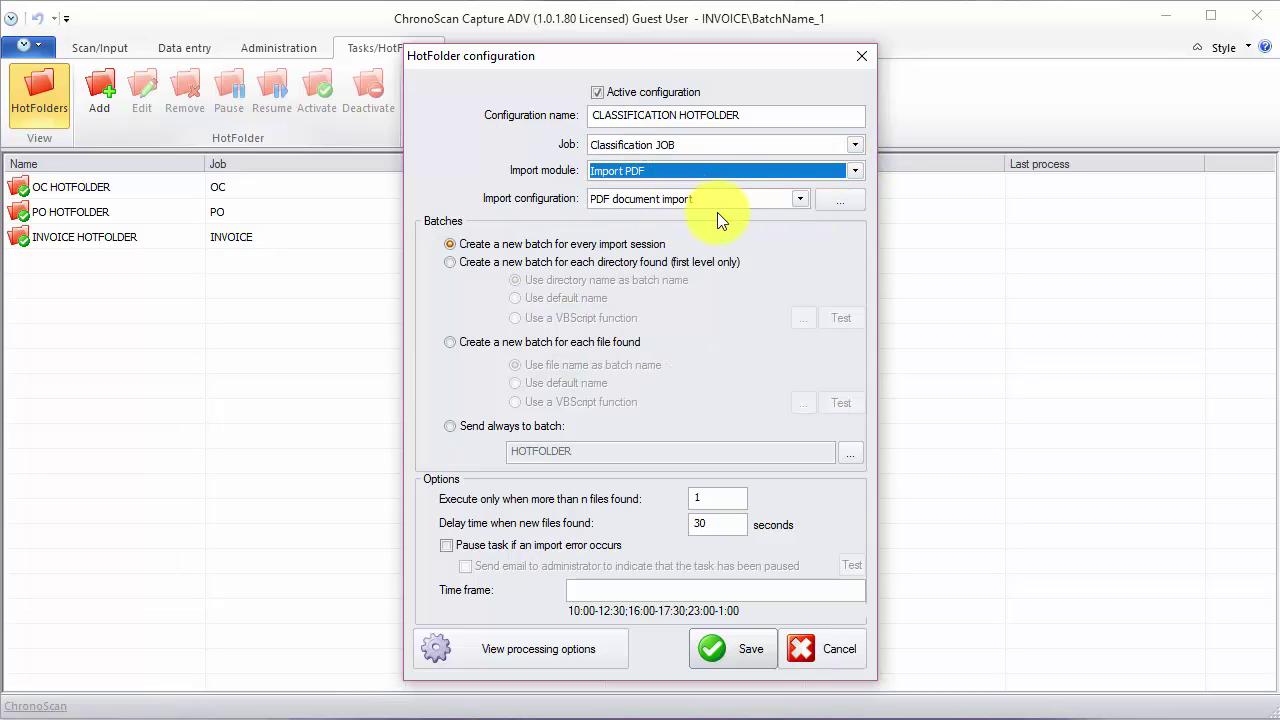
- Check the directory, search mask and resolution in the hotfolder's PDF import configuration
click(846, 204)
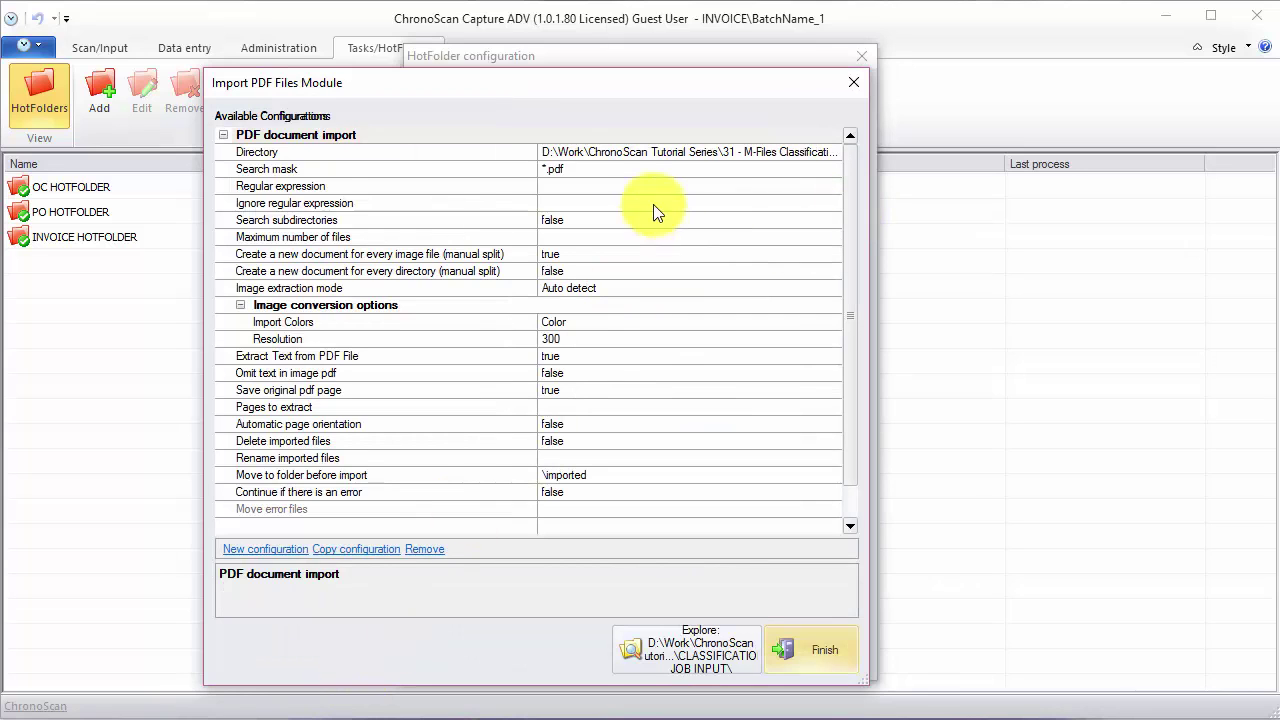
click(550, 151)
drag(543, 151, 1002, 161)
click(994, 164)
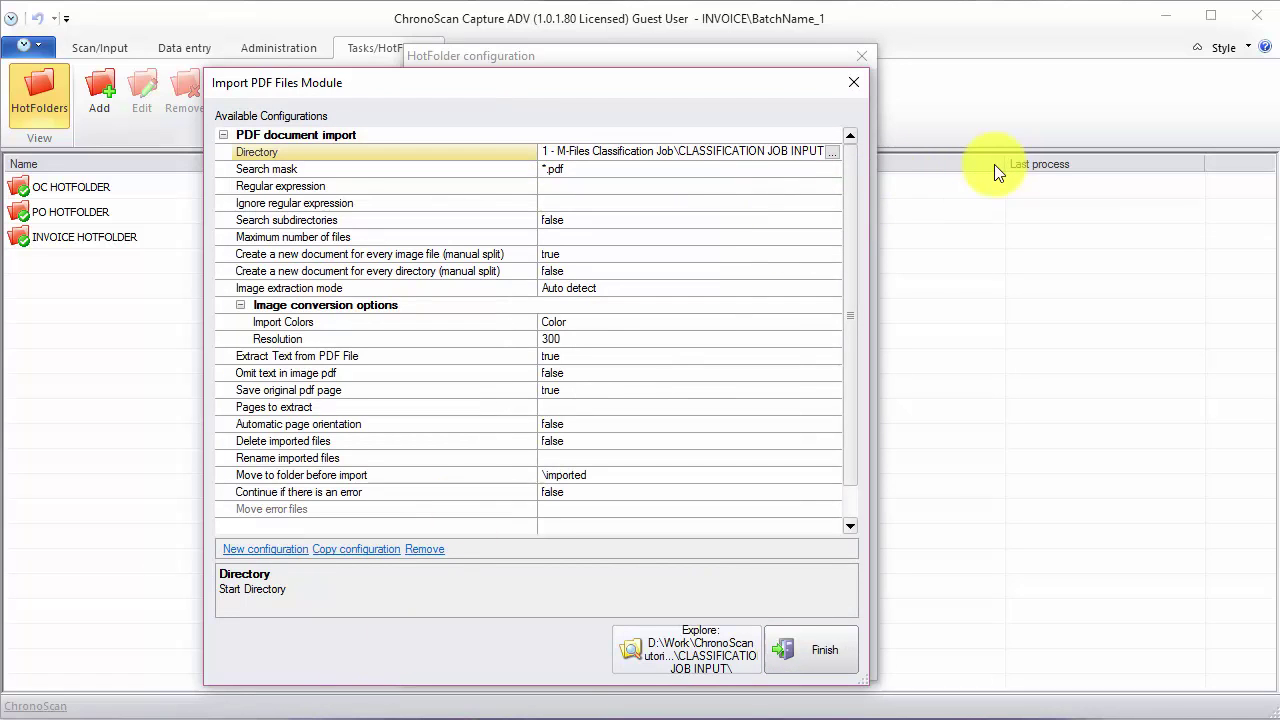
click(675, 172)
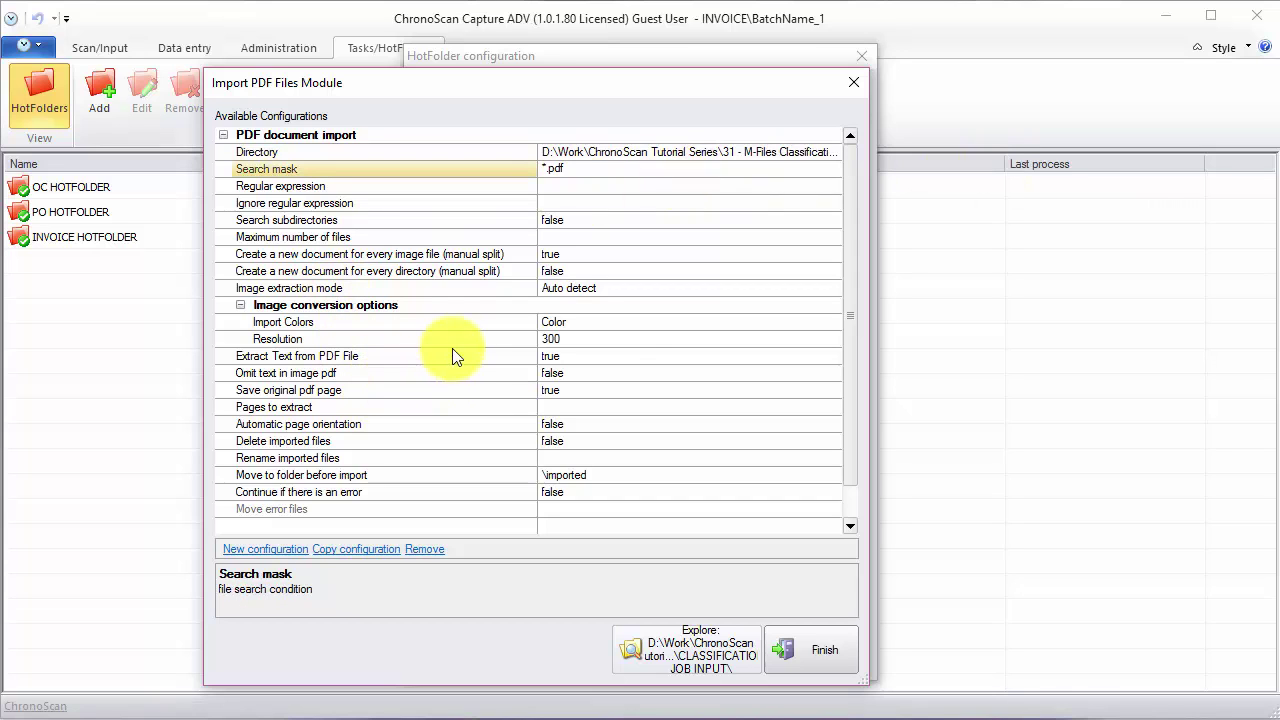
click(619, 333)
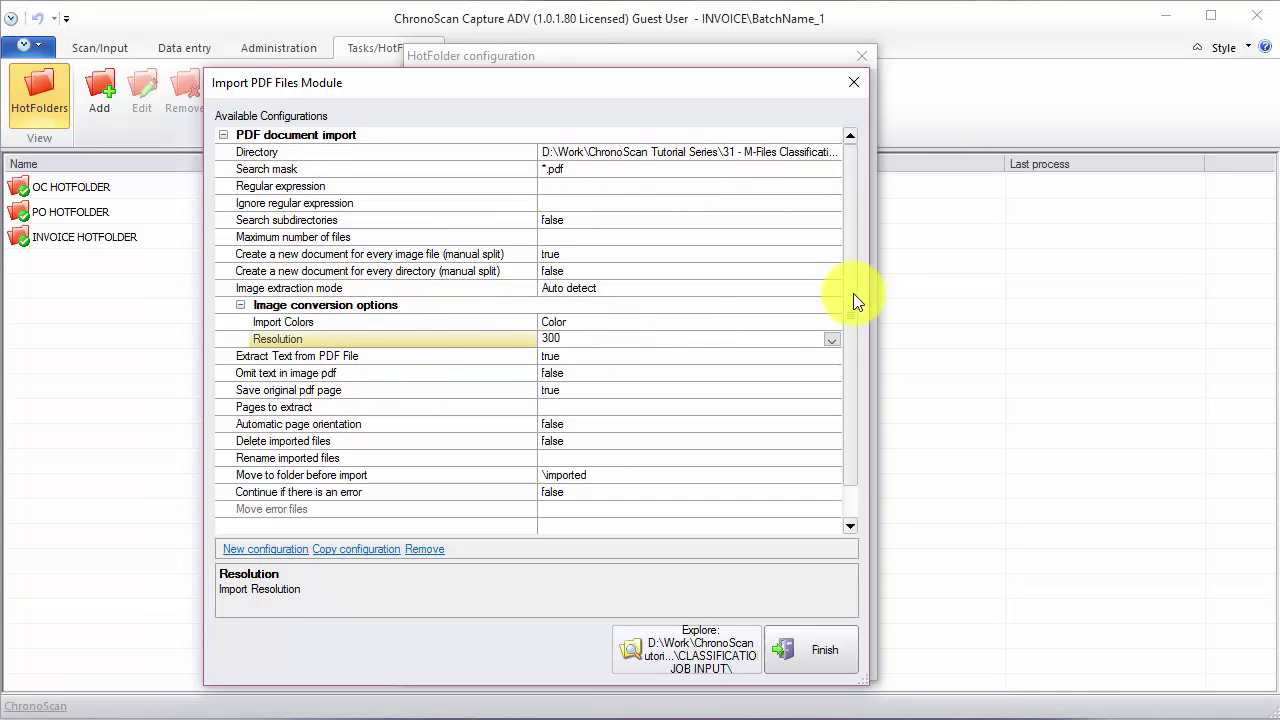
- Set Save original pdf page to true and finish the PDF import configuration
drag(853, 293, 837, 356)
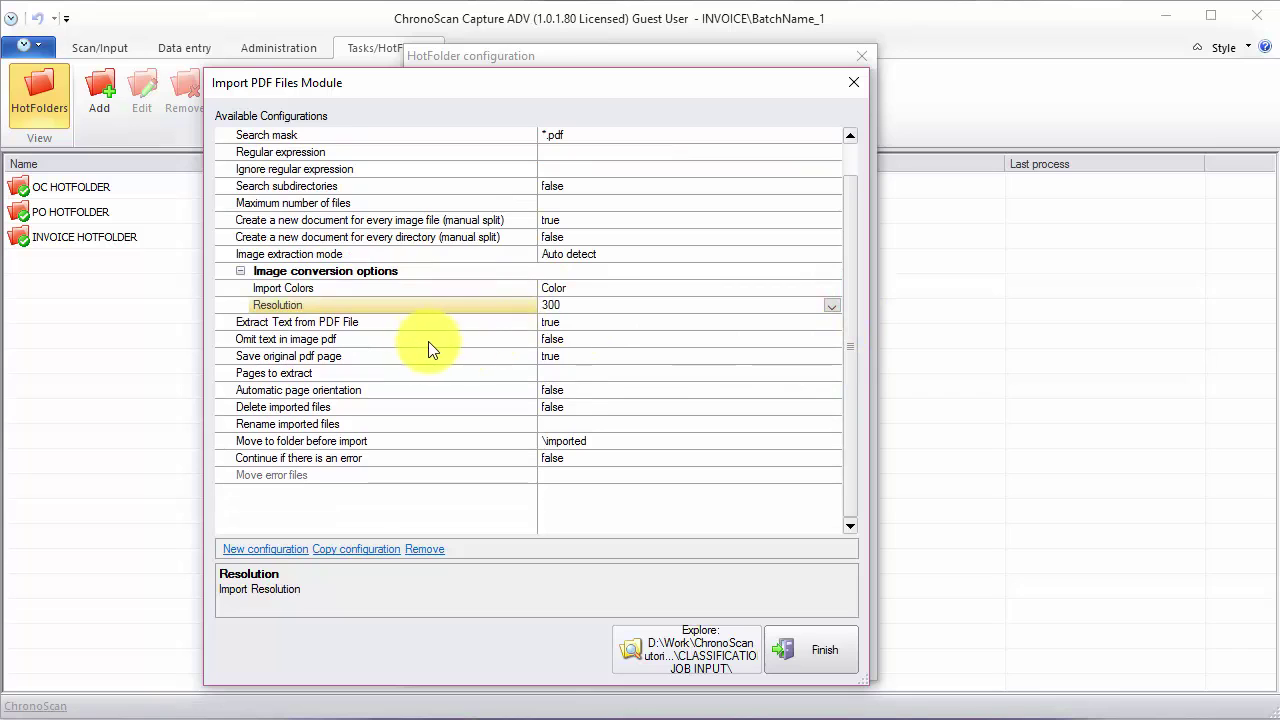
click(581, 379)
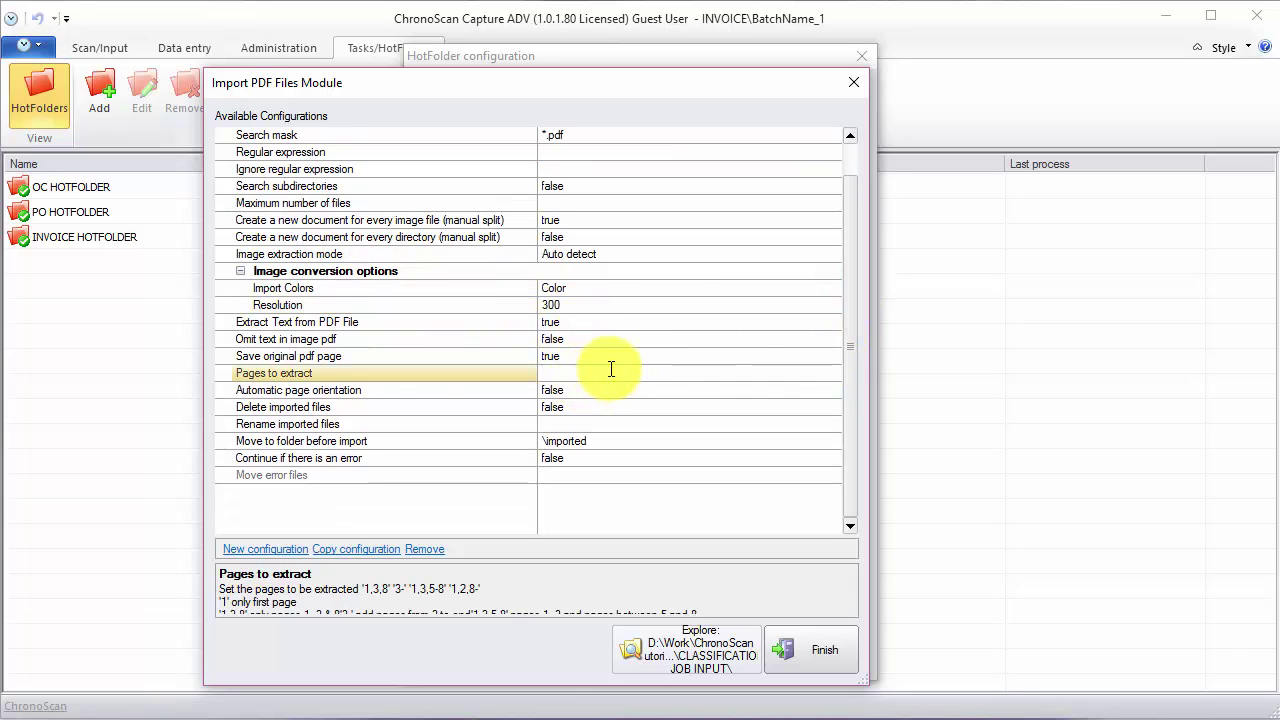
click(786, 360)
click(831, 356)
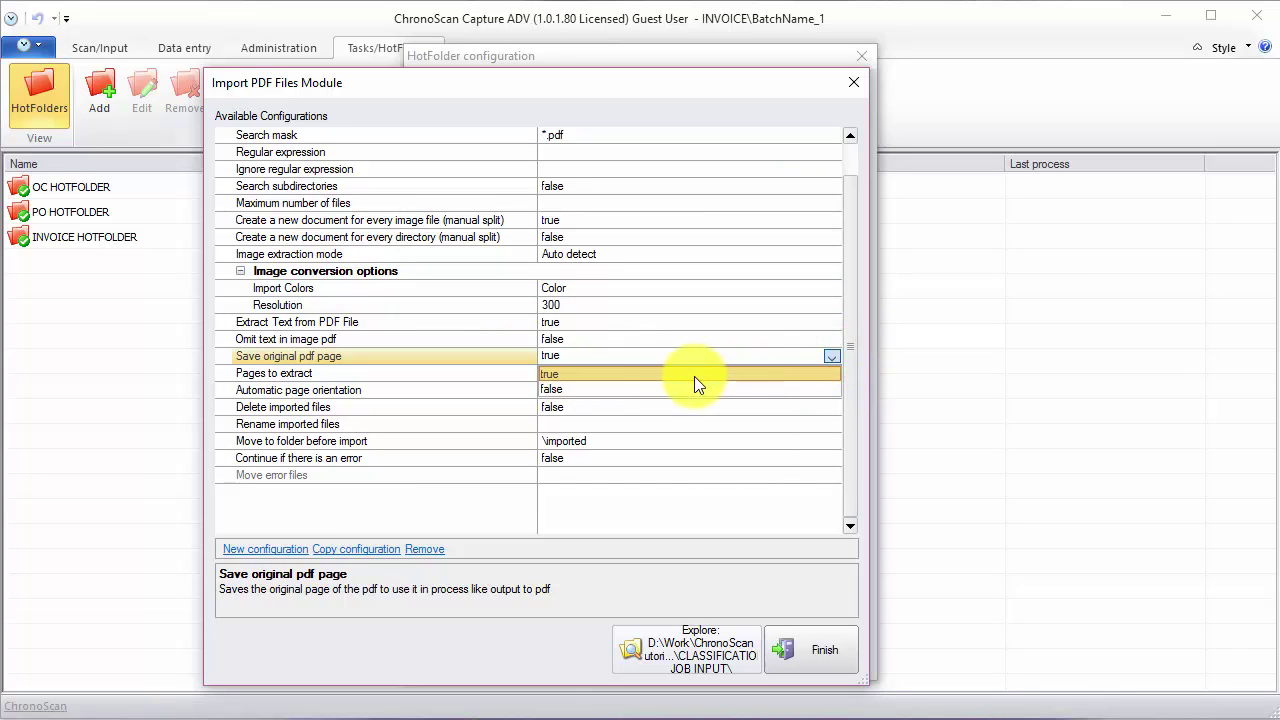
click(599, 376)
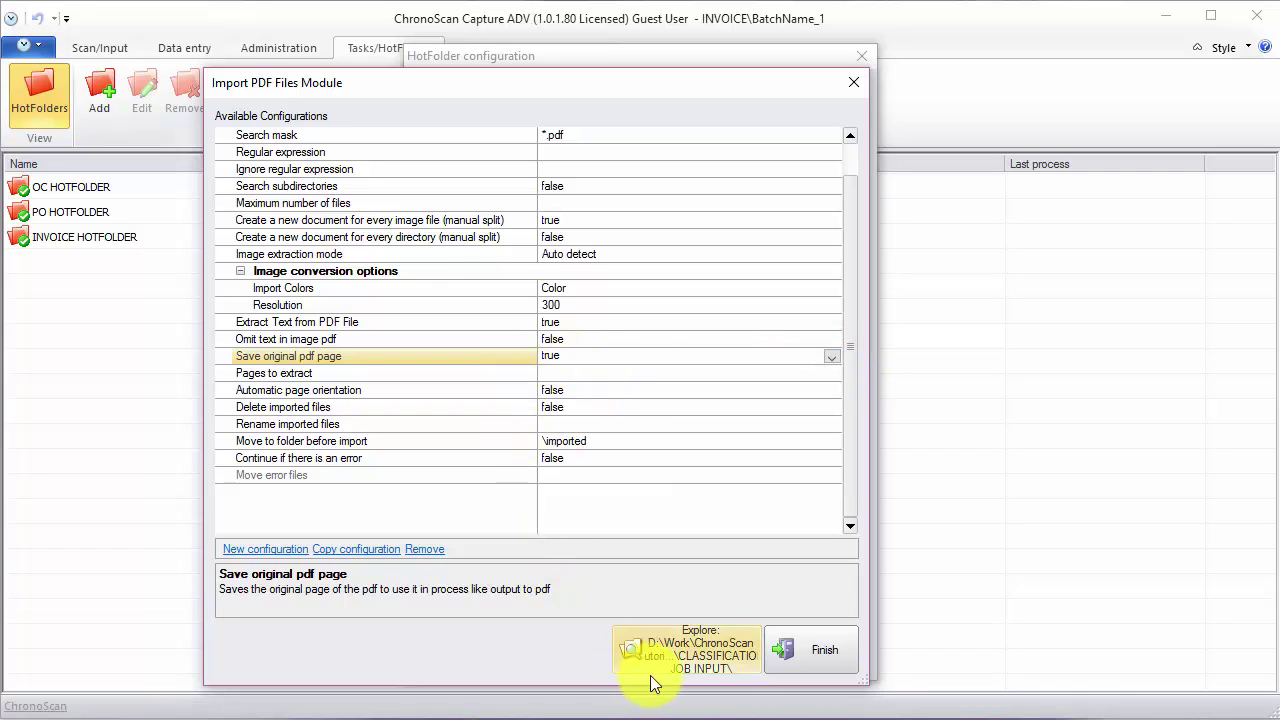
click(785, 652)
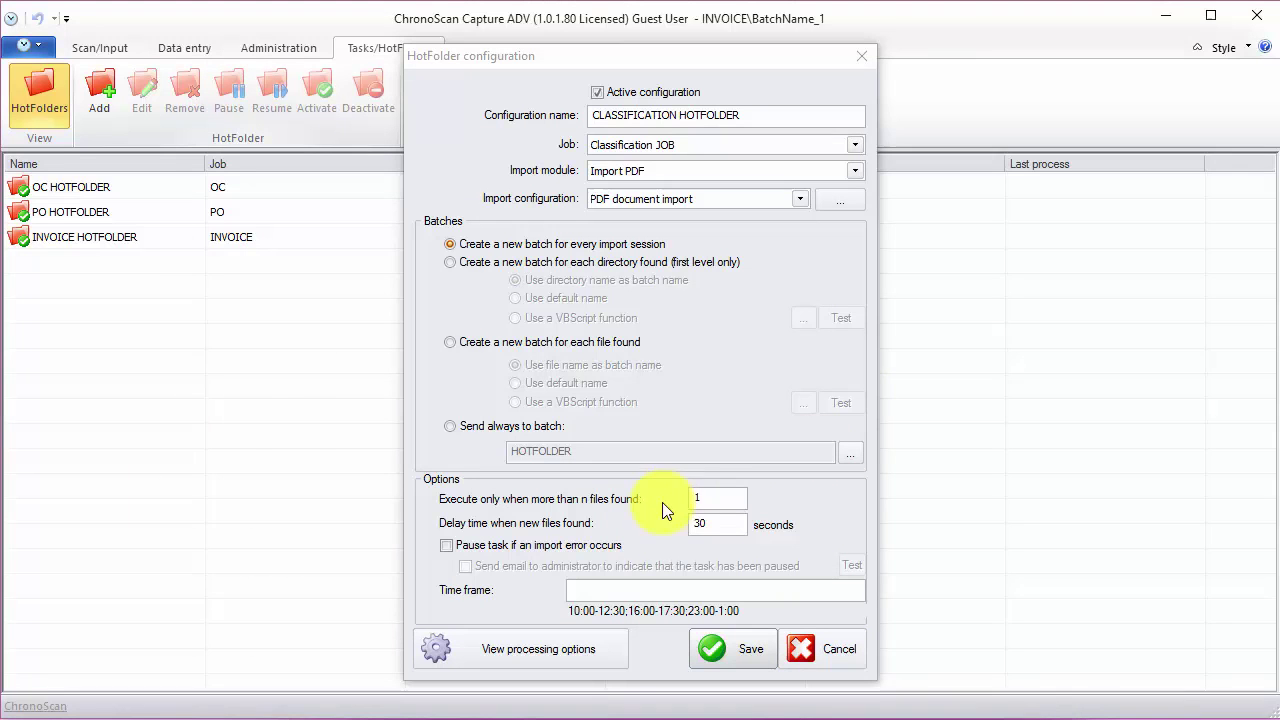
- Set the hotfolder's delay time when new files are found to 5 seconds and open its processing options
double_click(711, 522)
text(5)
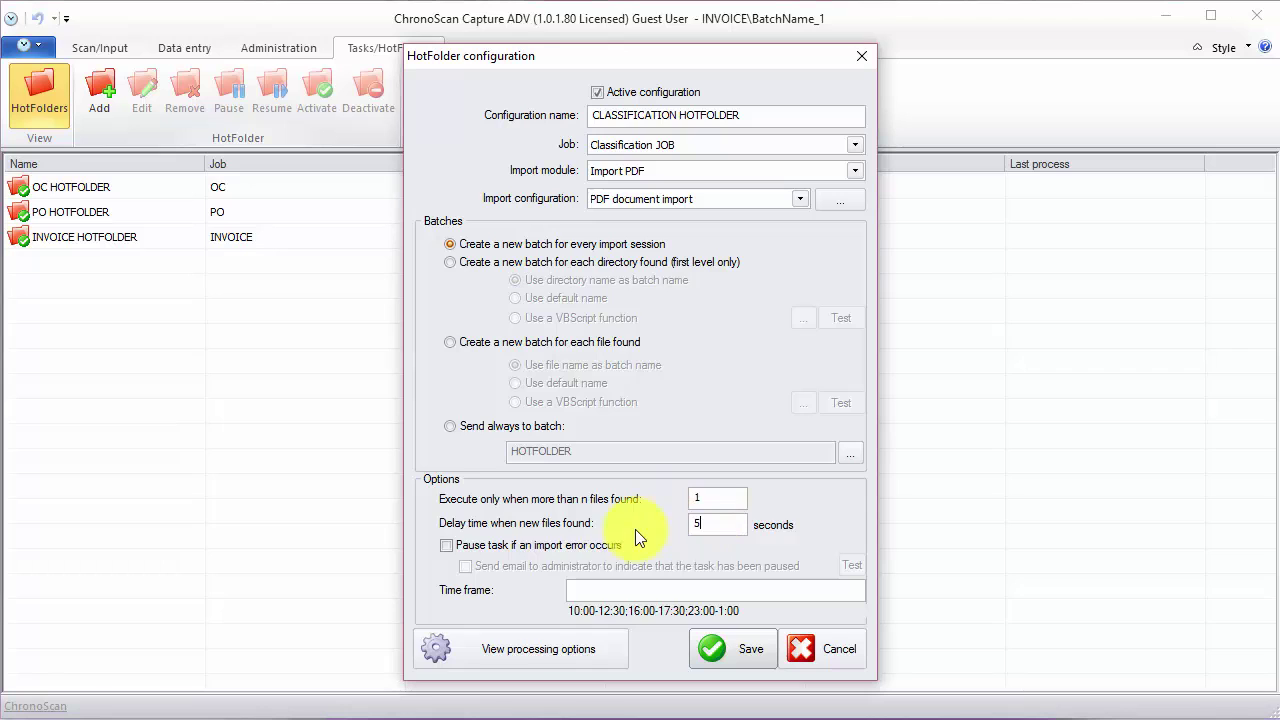
click(530, 654)
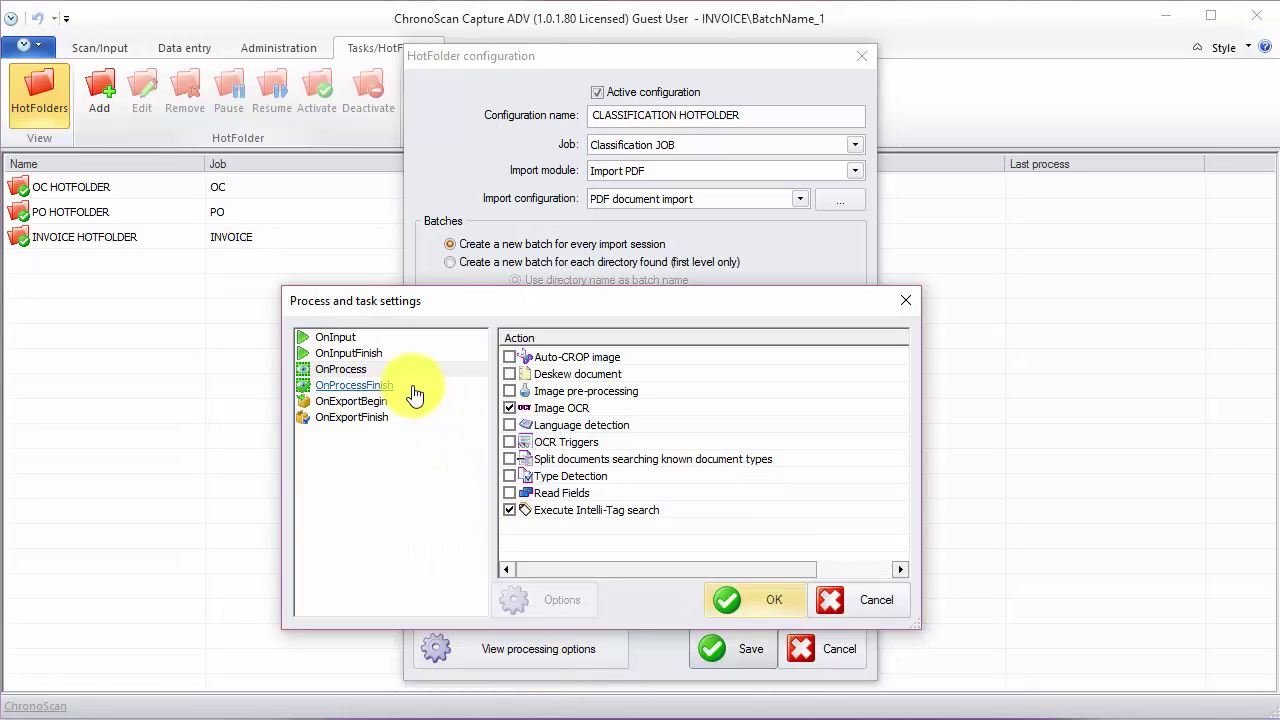
- Check the actions from OnInputFinish to OnExportBegin, accept the processing options and save the hotfolder
click(371, 353)
click(371, 370)
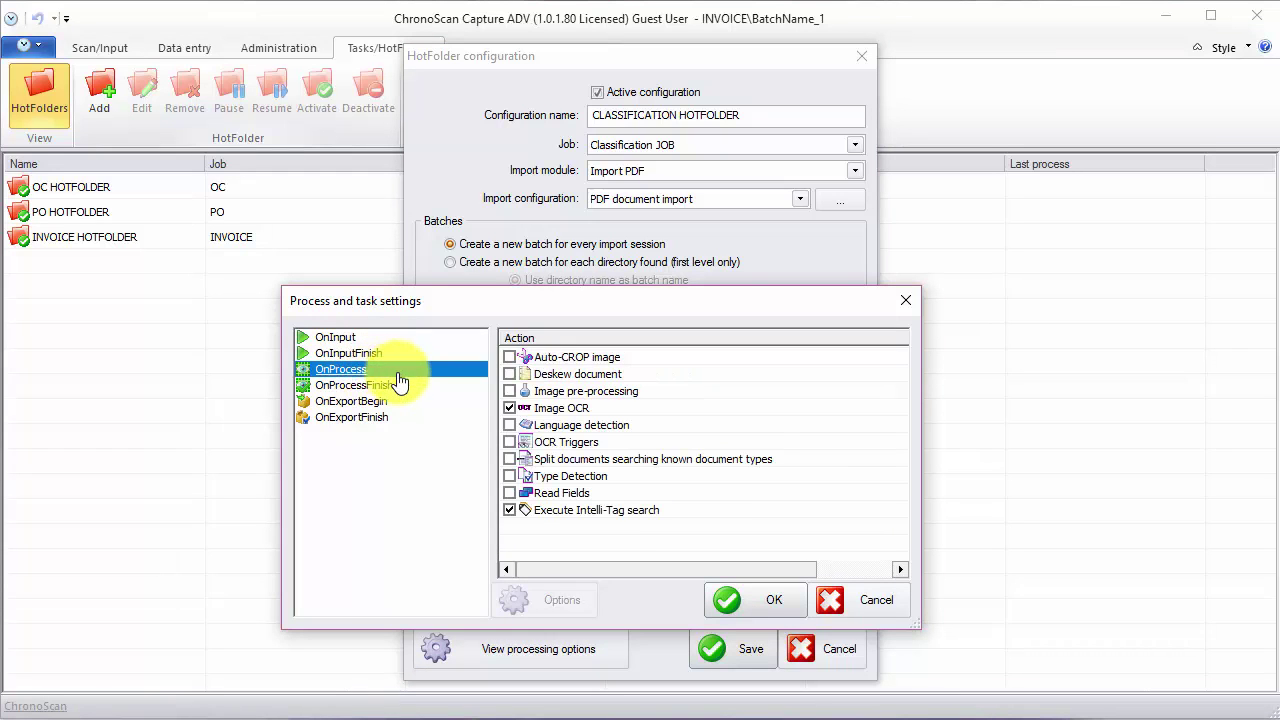
click(371, 386)
click(377, 403)
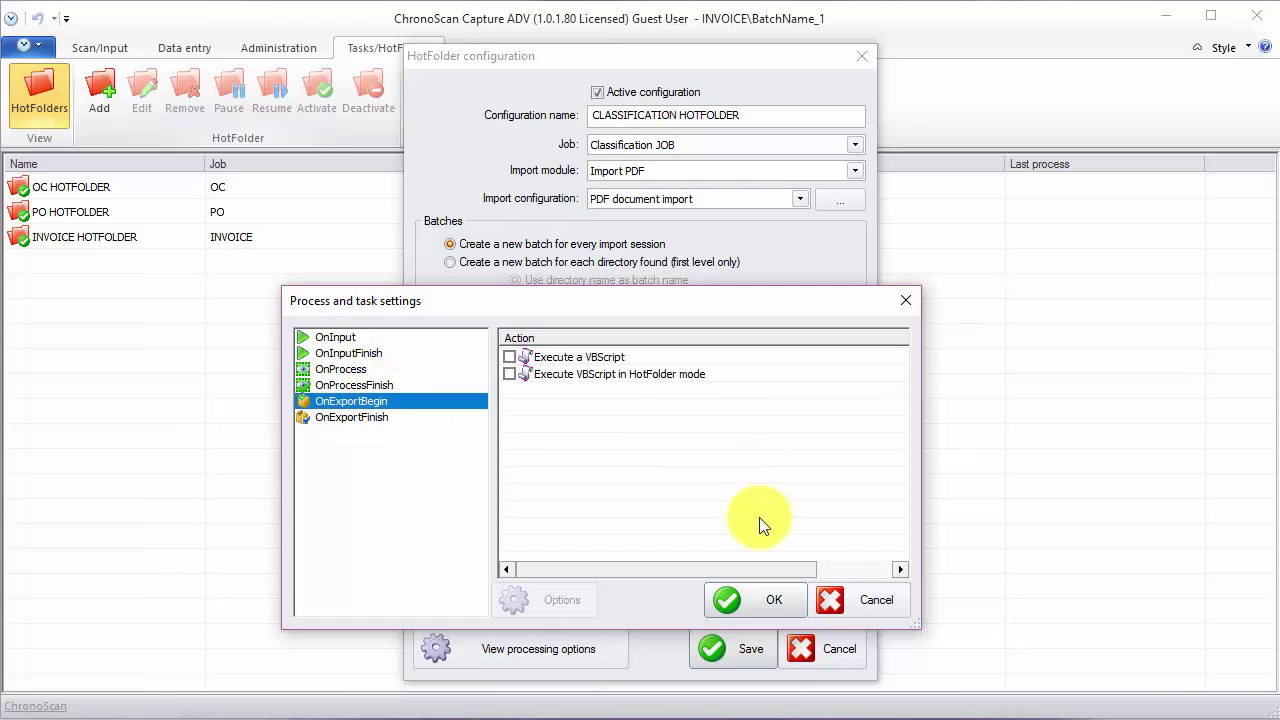
click(752, 596)
click(753, 649)
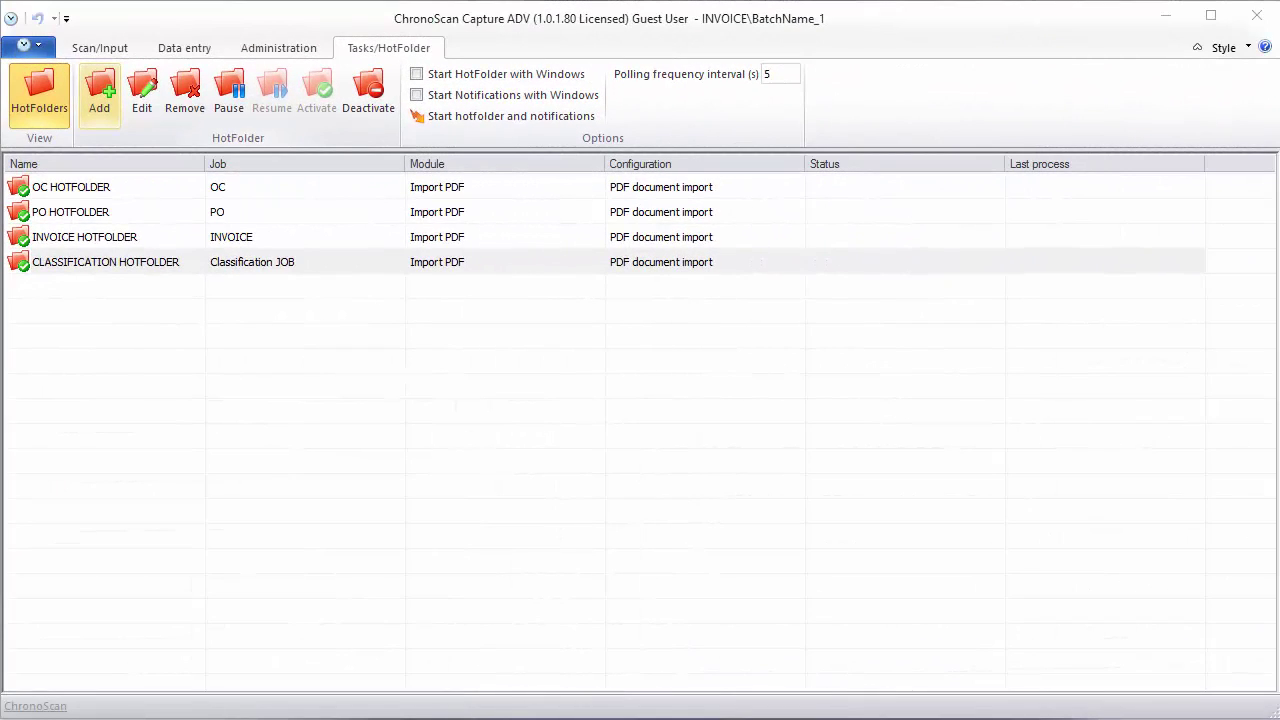
- In File Explorer, paste INVOICE.pdf, ORDER CONFIRMATION.pdf and PURCHASE ORDER.pdf into the CLASSIFICATION JOB INPUT folder
drag(0, 690, 530, 72)
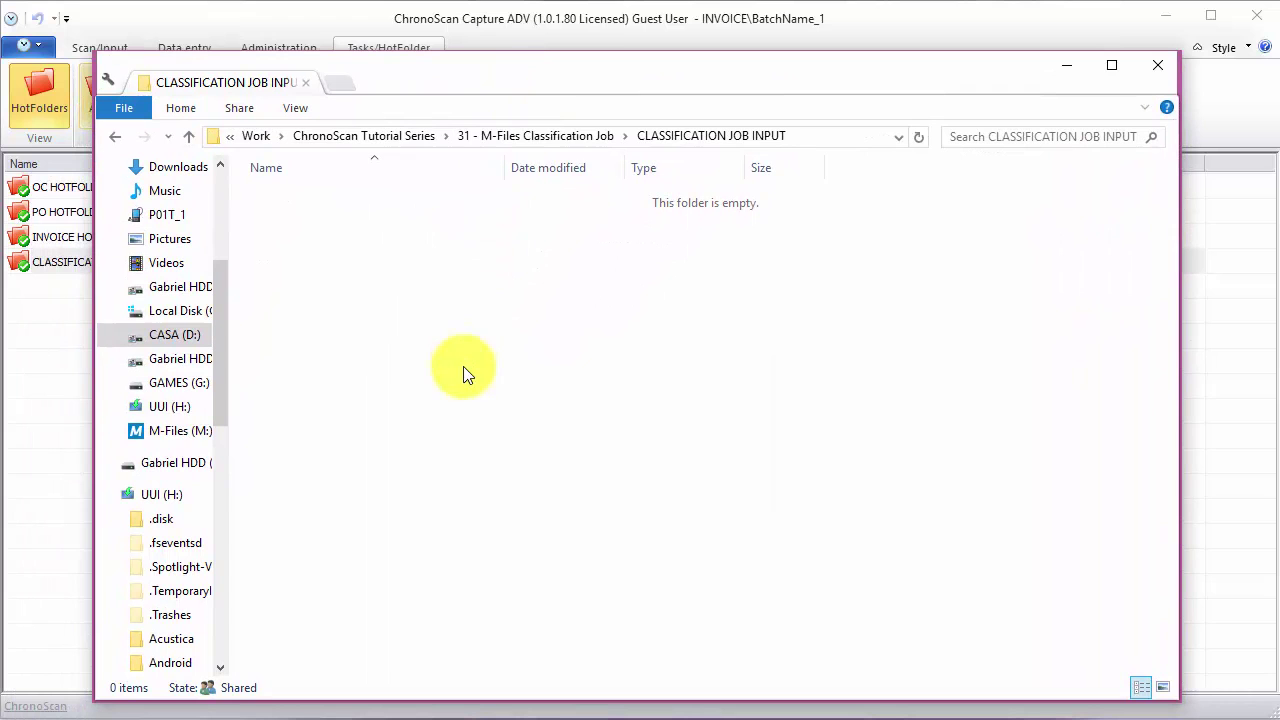
key(ctrl+v)
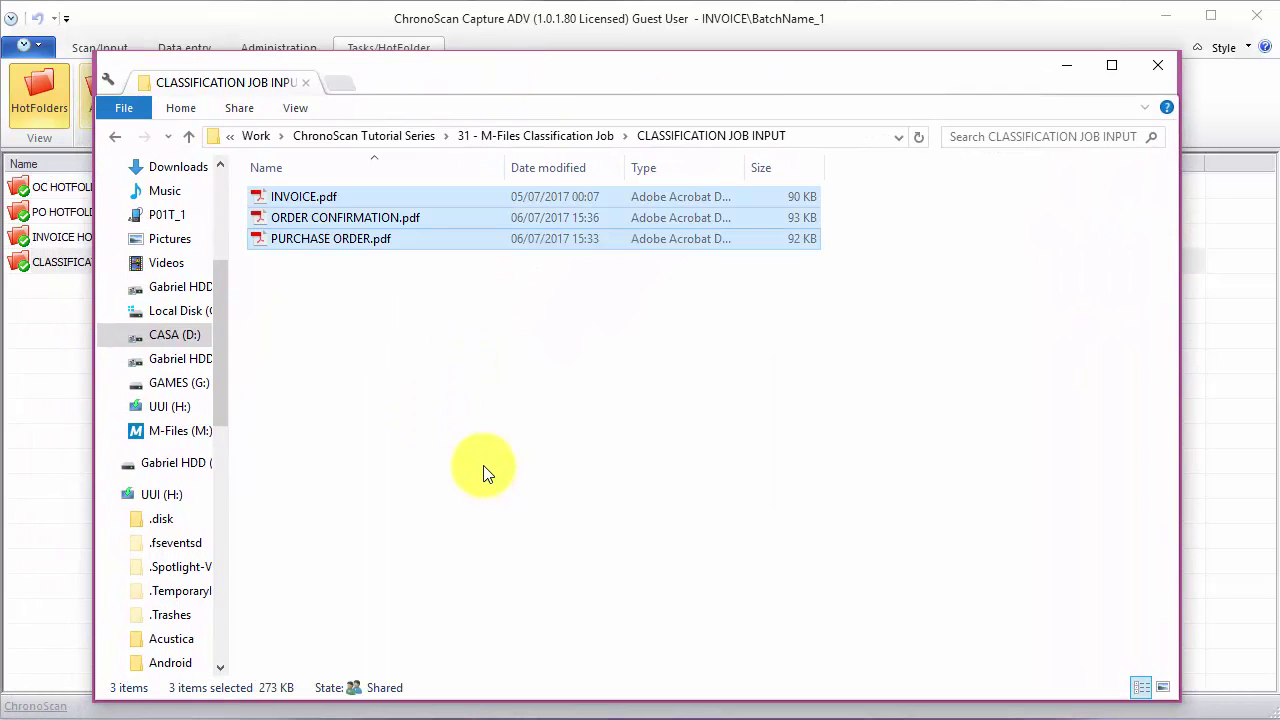
click(428, 332)
drag(1279, 166, 334, 124)
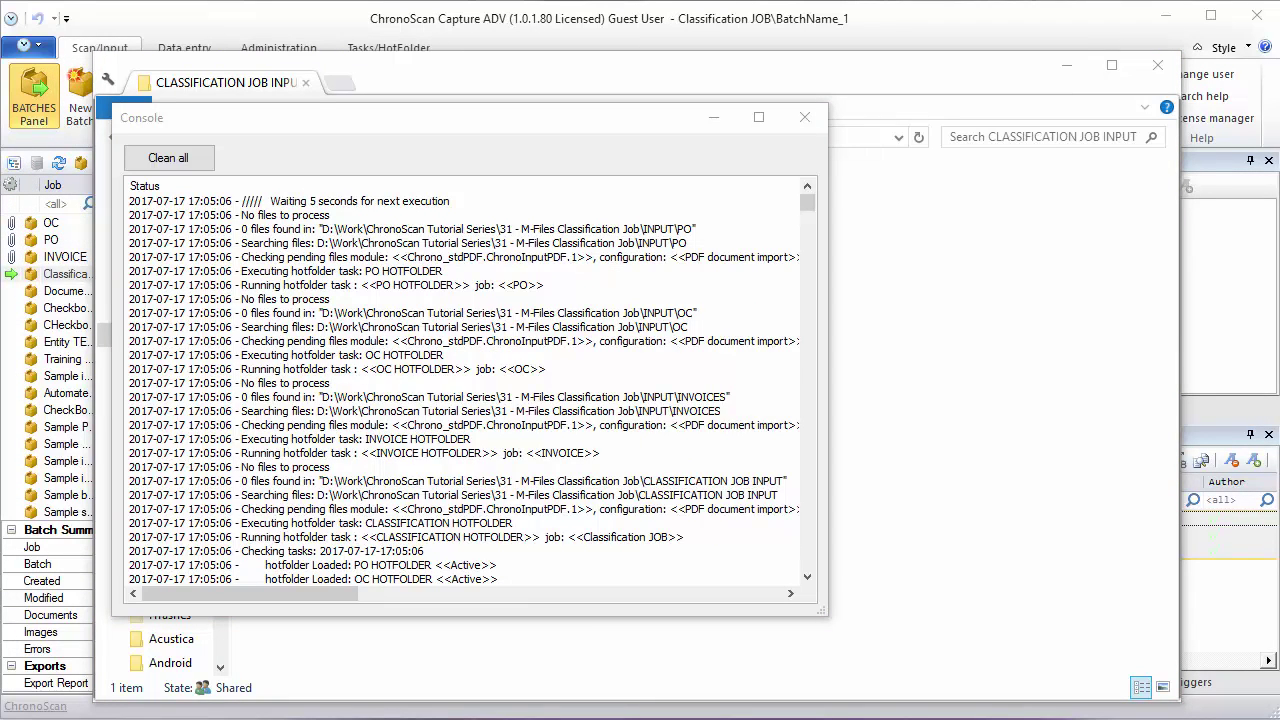
- In the M-Files Document Classification vault, check the metadata of the three recently accessed TYPE 000.pdf documents
drag(0, 400, 743, 52)
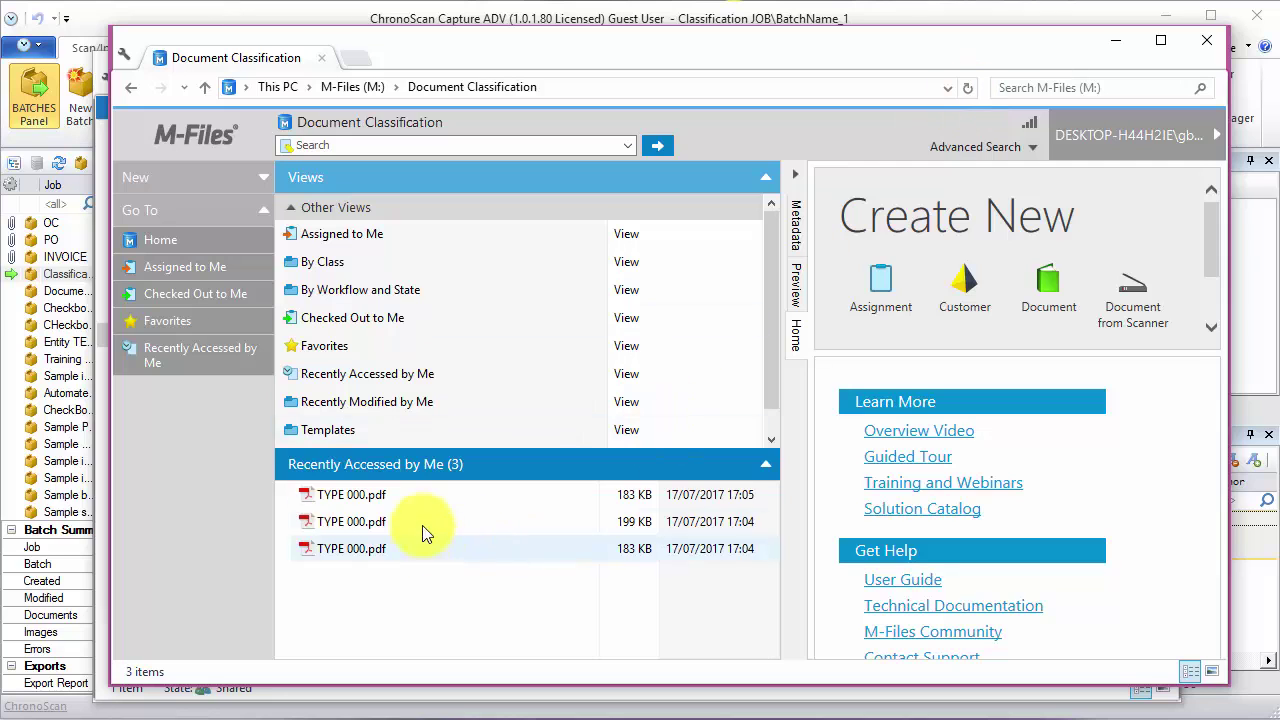
click(382, 494)
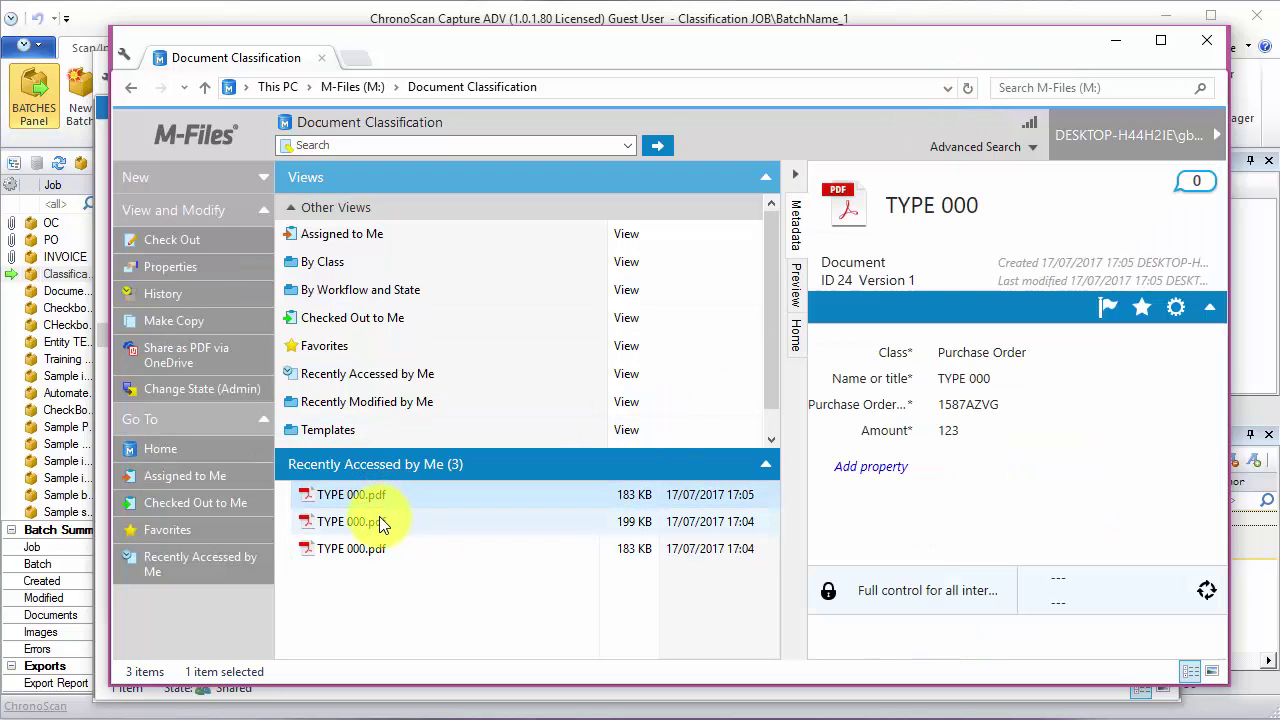
click(378, 517)
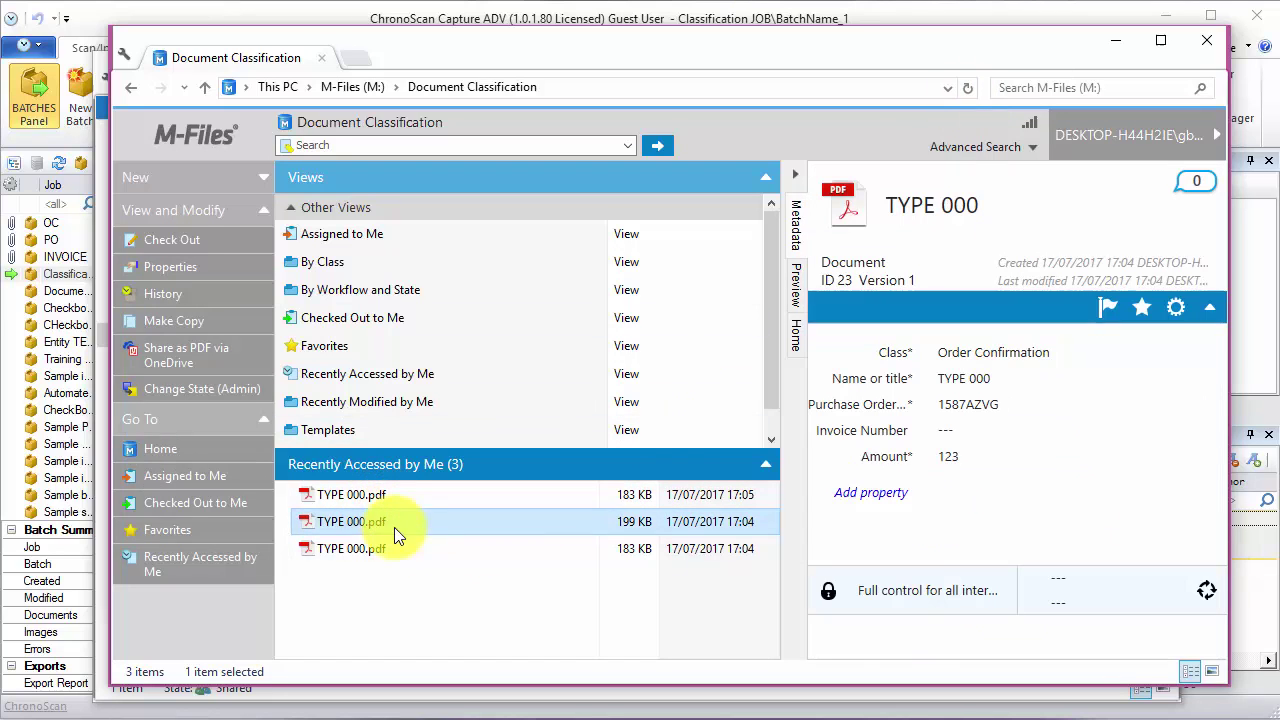
click(371, 547)
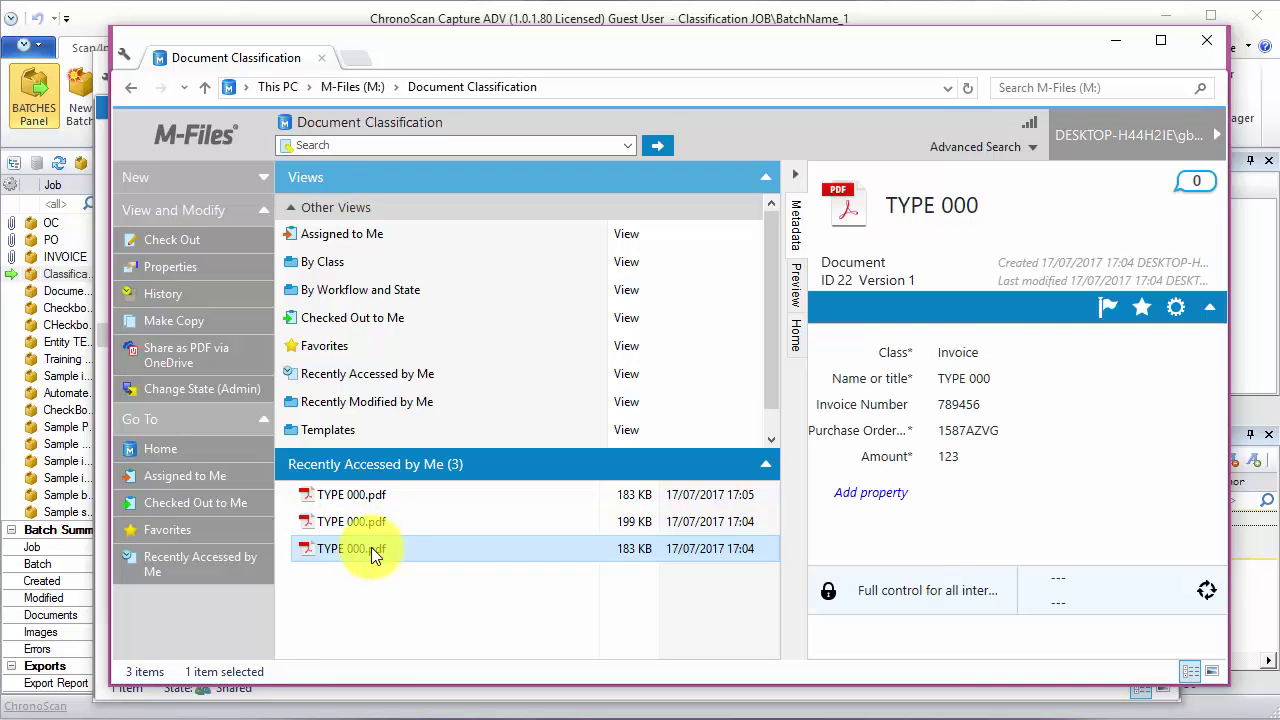